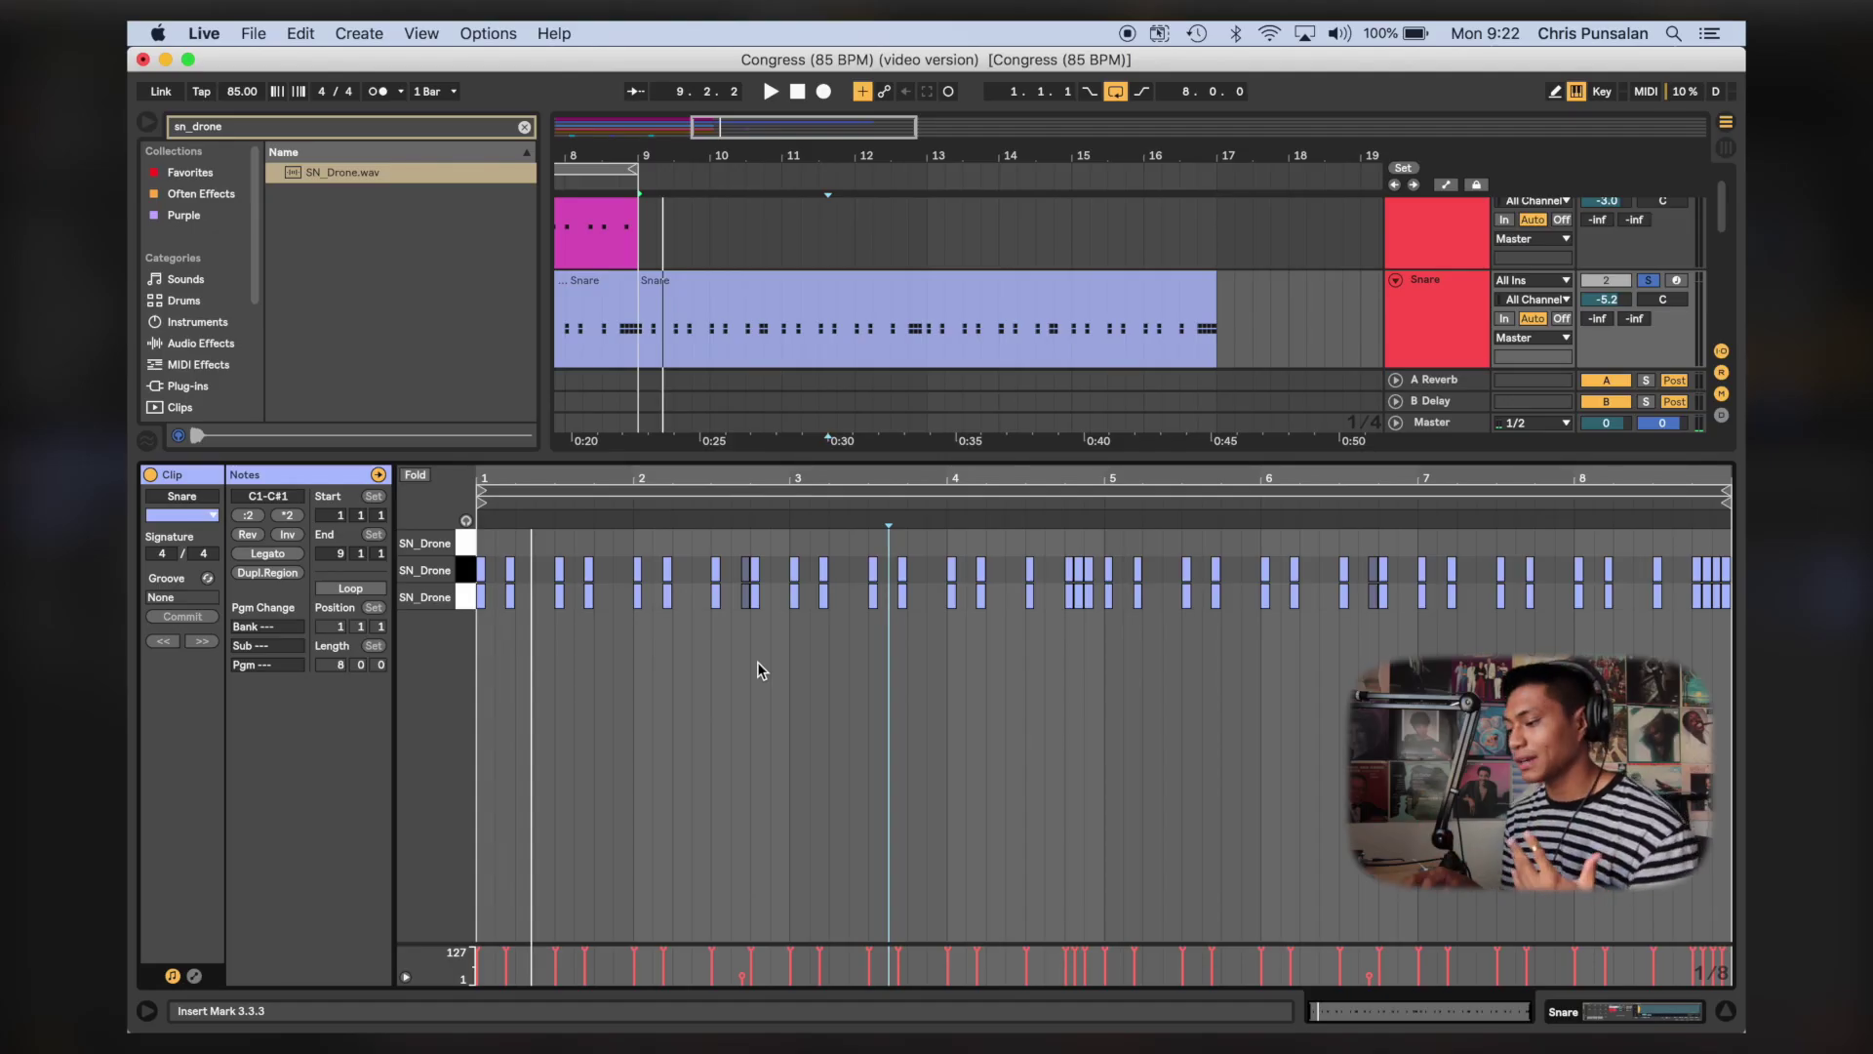
# Step: Start playback of the looped snare section
pyautogui.press('space')
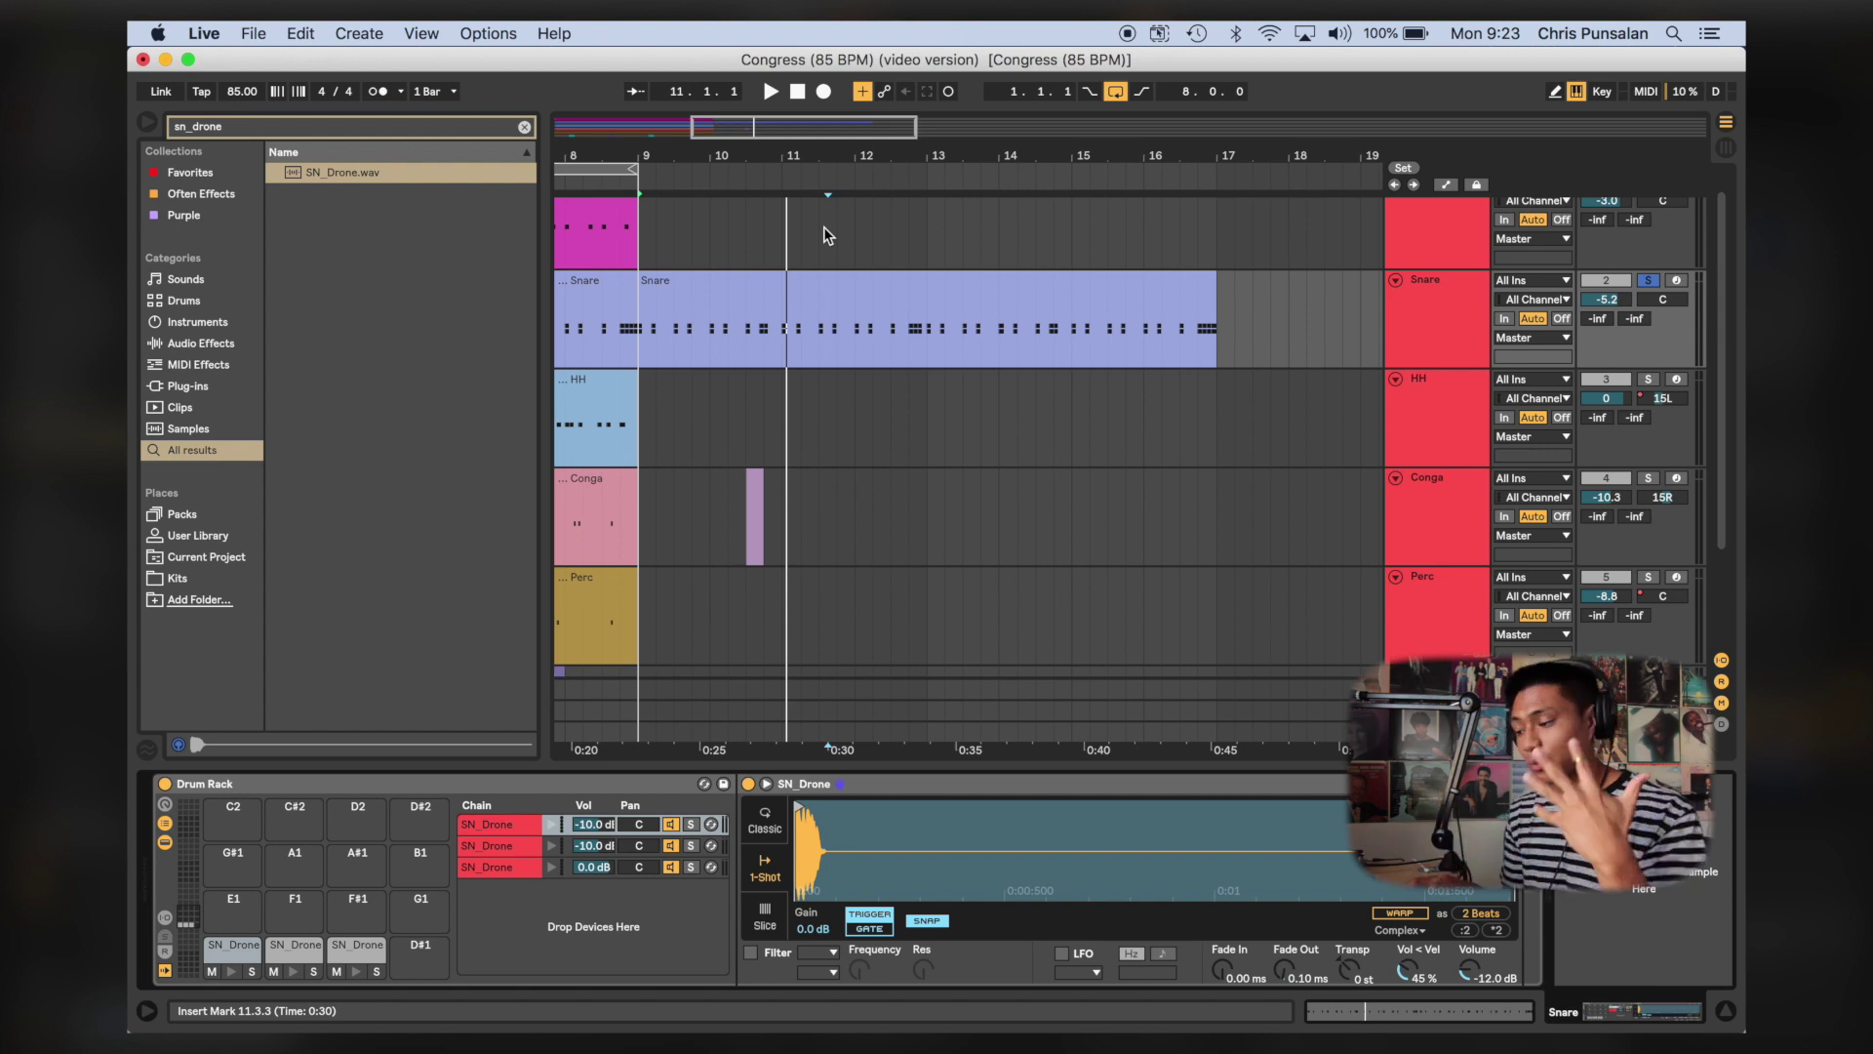
# Step: Pan the first SN_Drone chain to 50L and the second to 50R
pyautogui.click(511, 846)
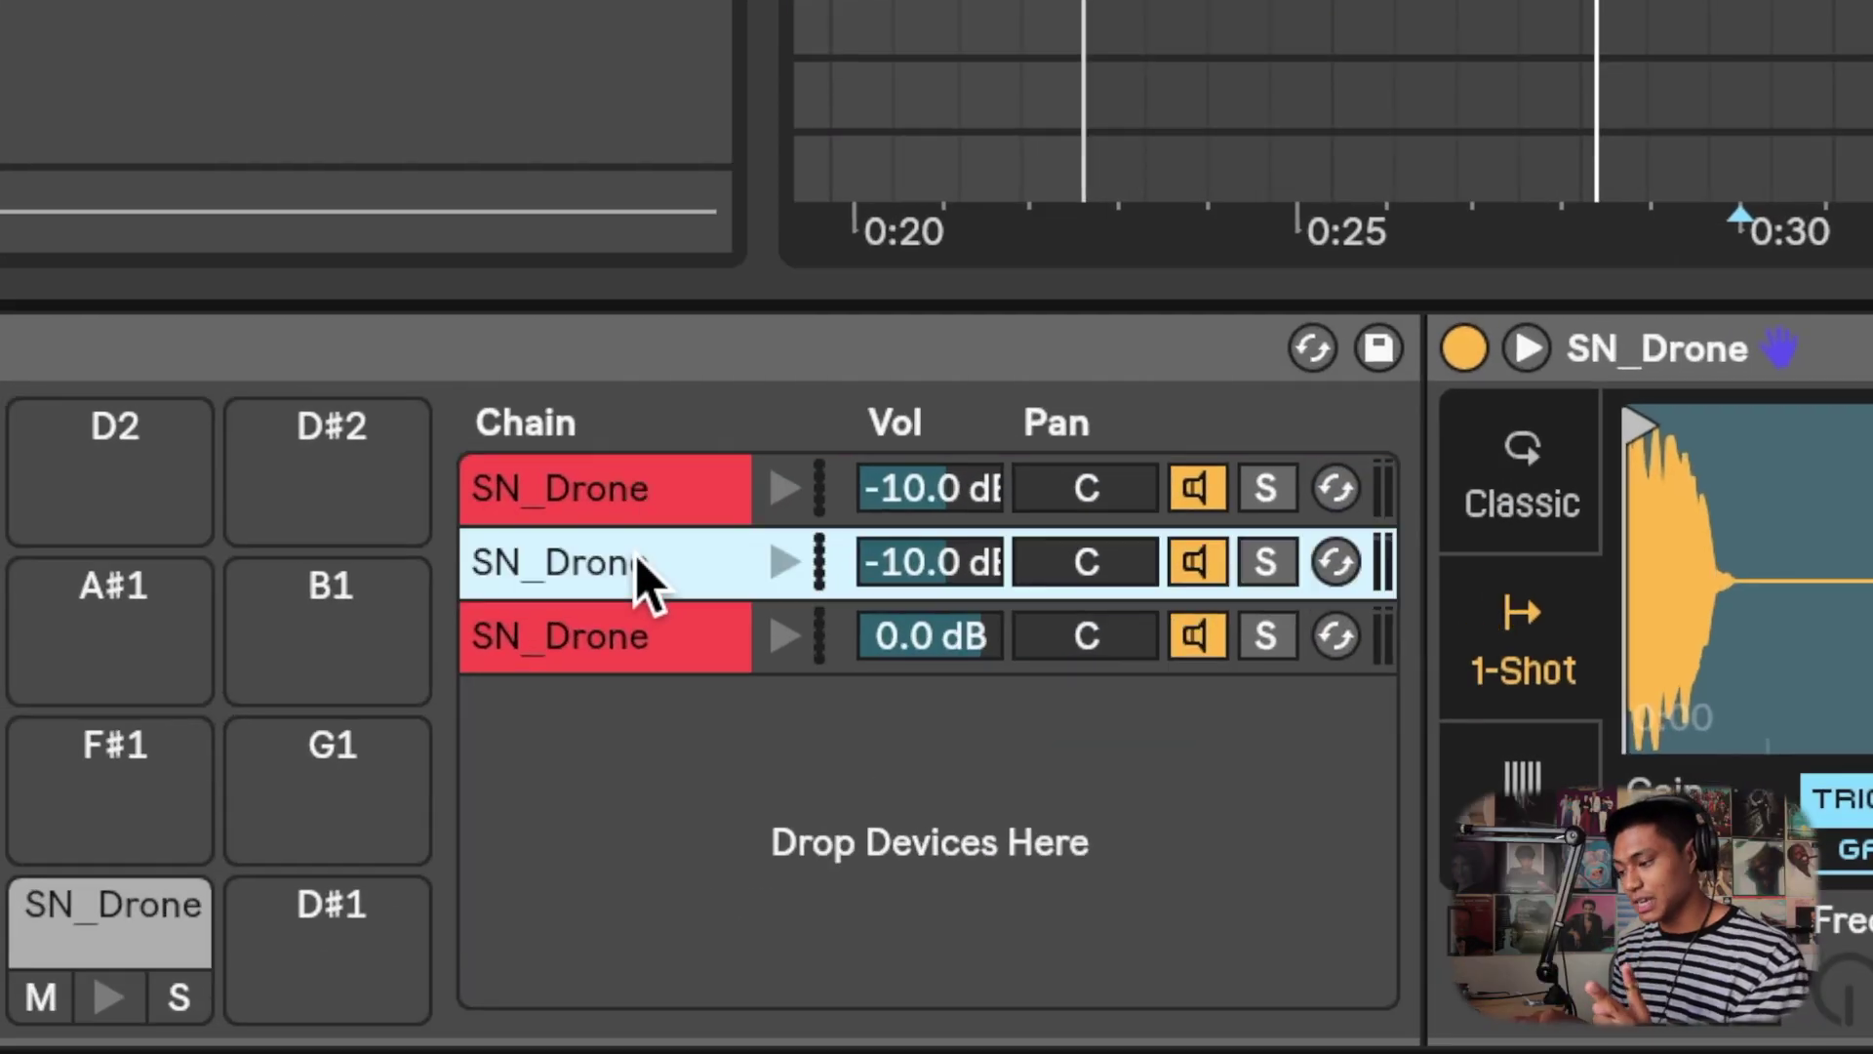
pyautogui.click(512, 826)
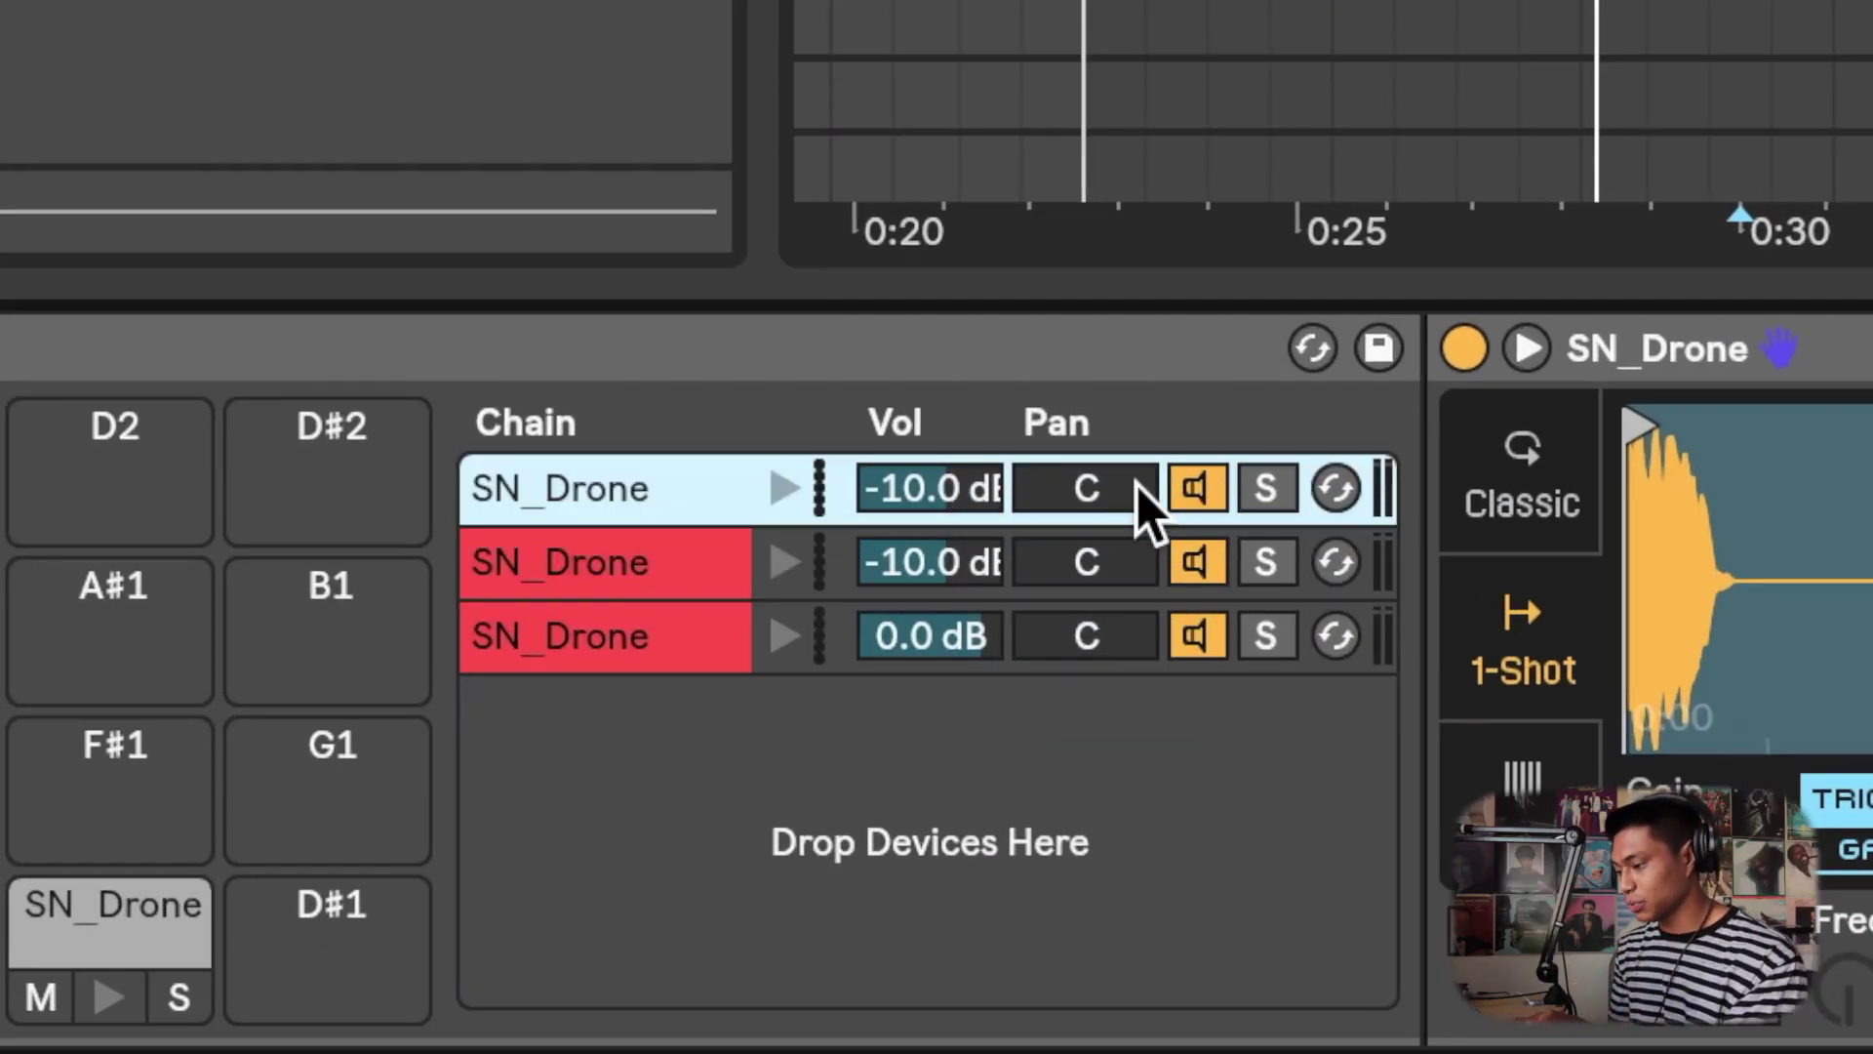
pyautogui.moveTo(1118, 485); pyautogui.dragTo(1117, 565)
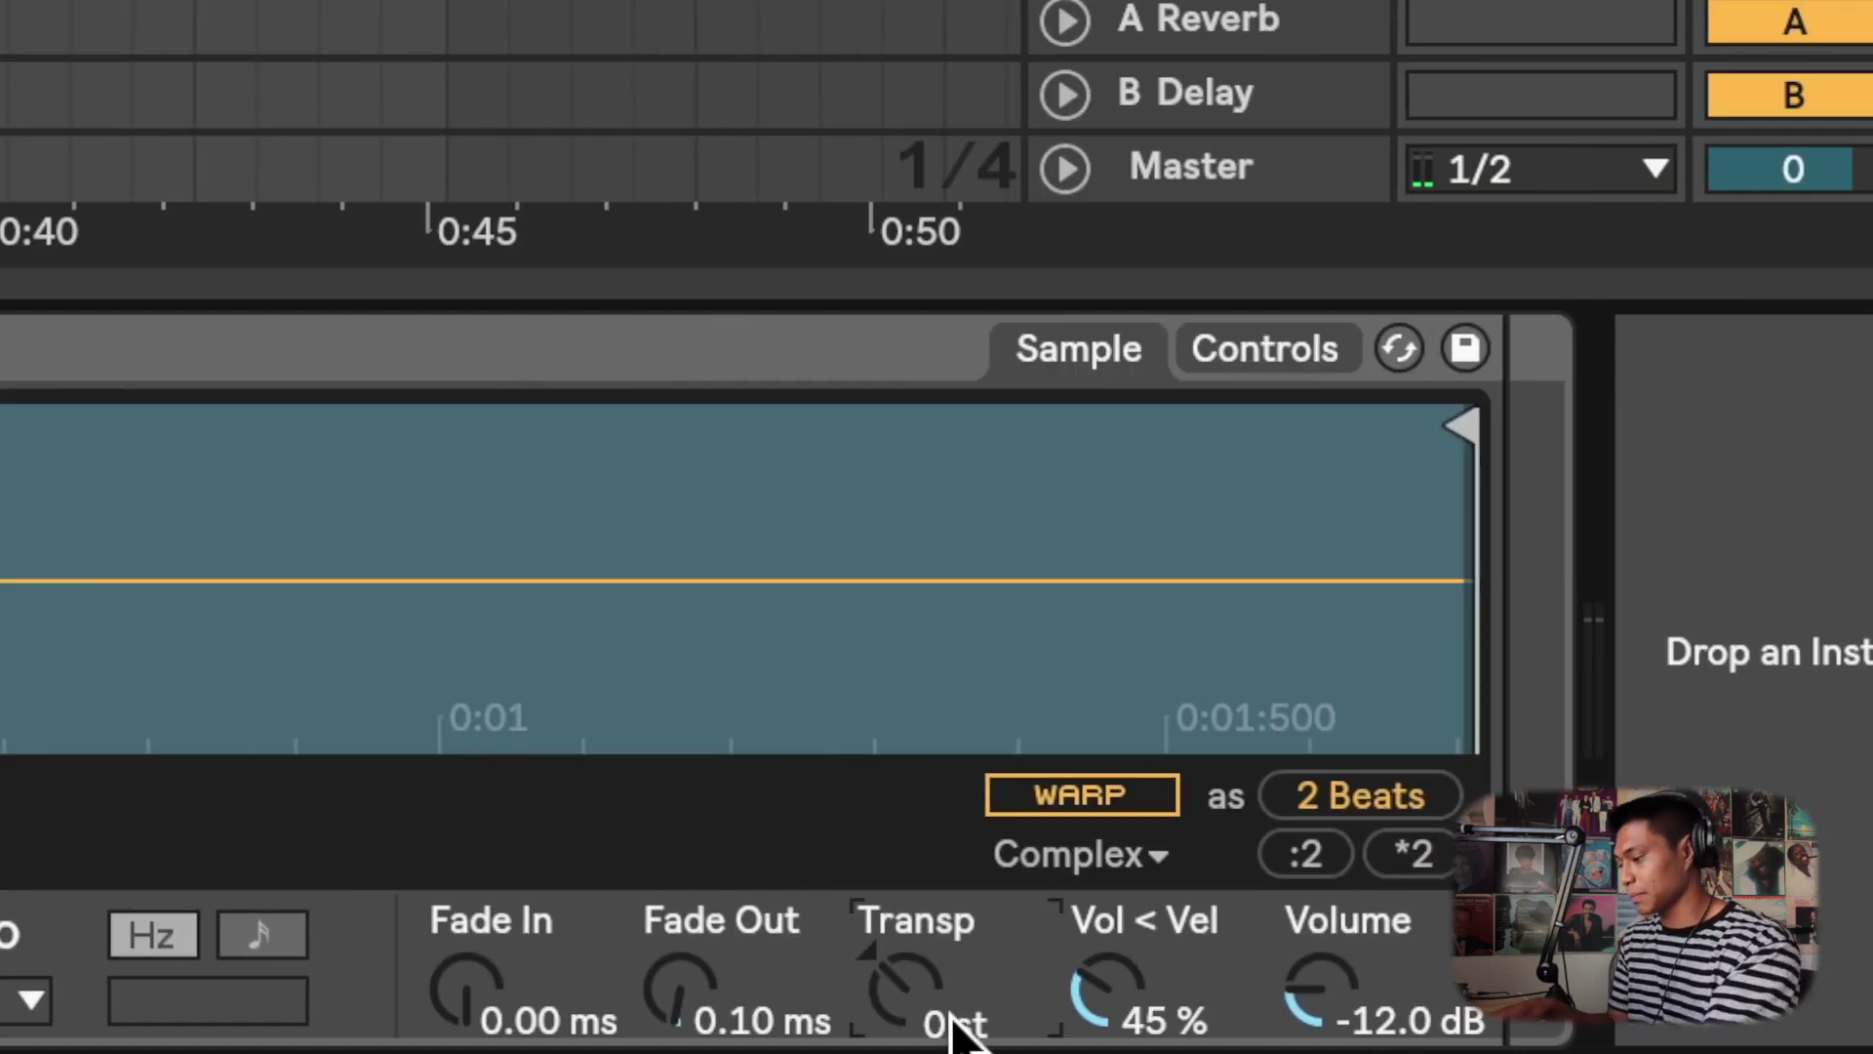
pyautogui.moveTo(951, 1029); pyautogui.dragTo(953, 1014)
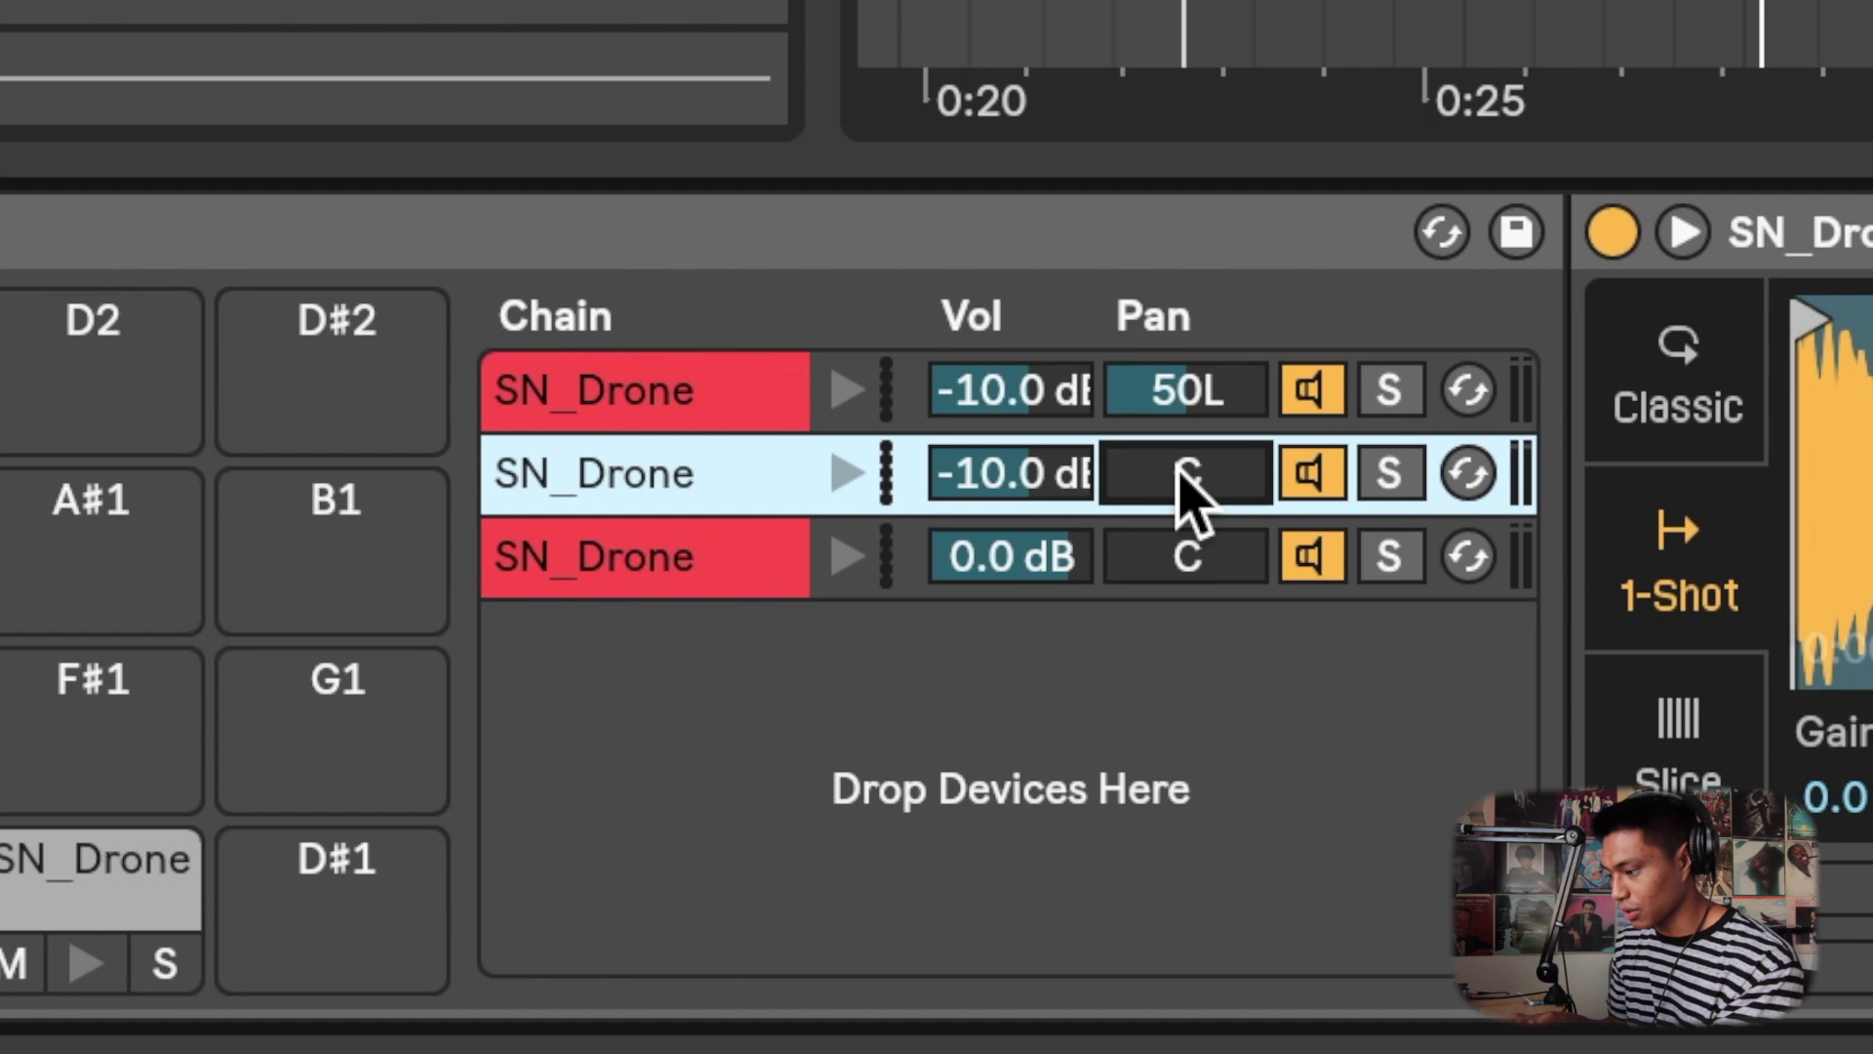
pyautogui.moveTo(1185, 485); pyautogui.dragTo(1186, 407)
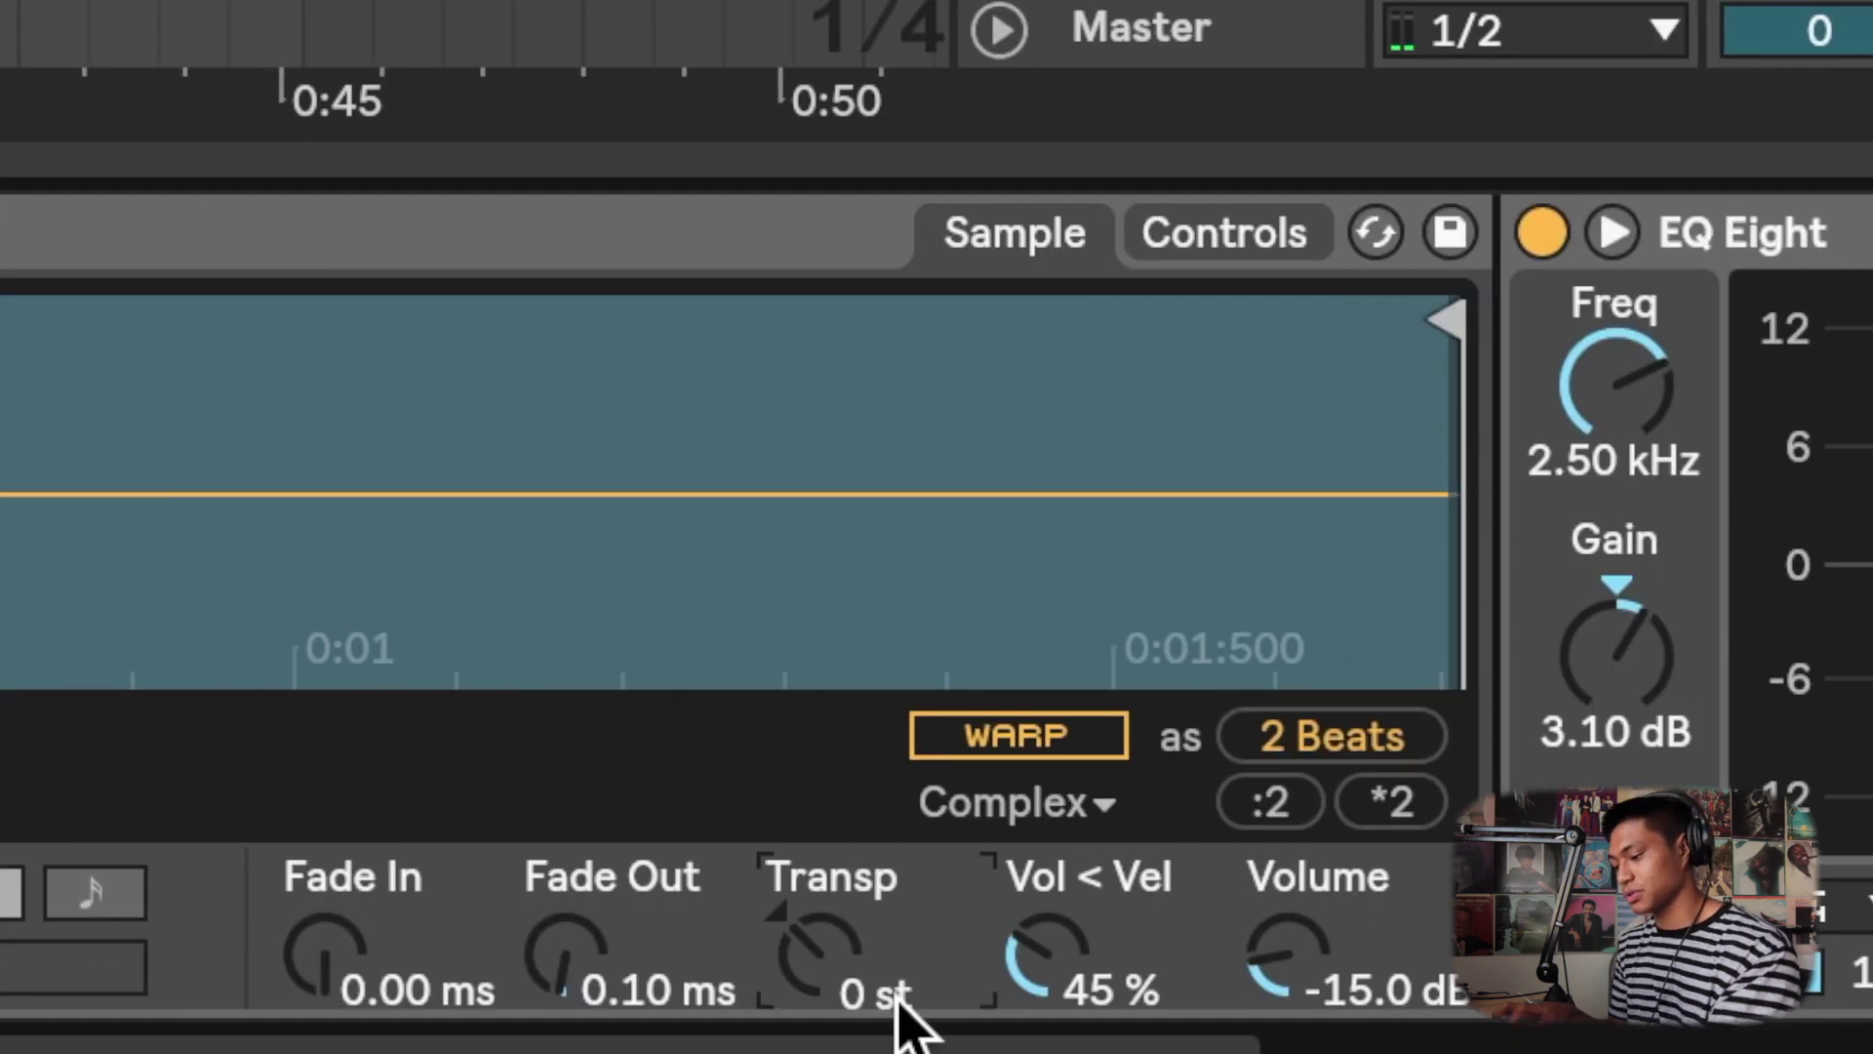
# Step: Transpose the second chain's sample down 2 semitones (-2)
pyautogui.click(896, 1005)
pyautogui.write('-2')
pyautogui.press('Return')
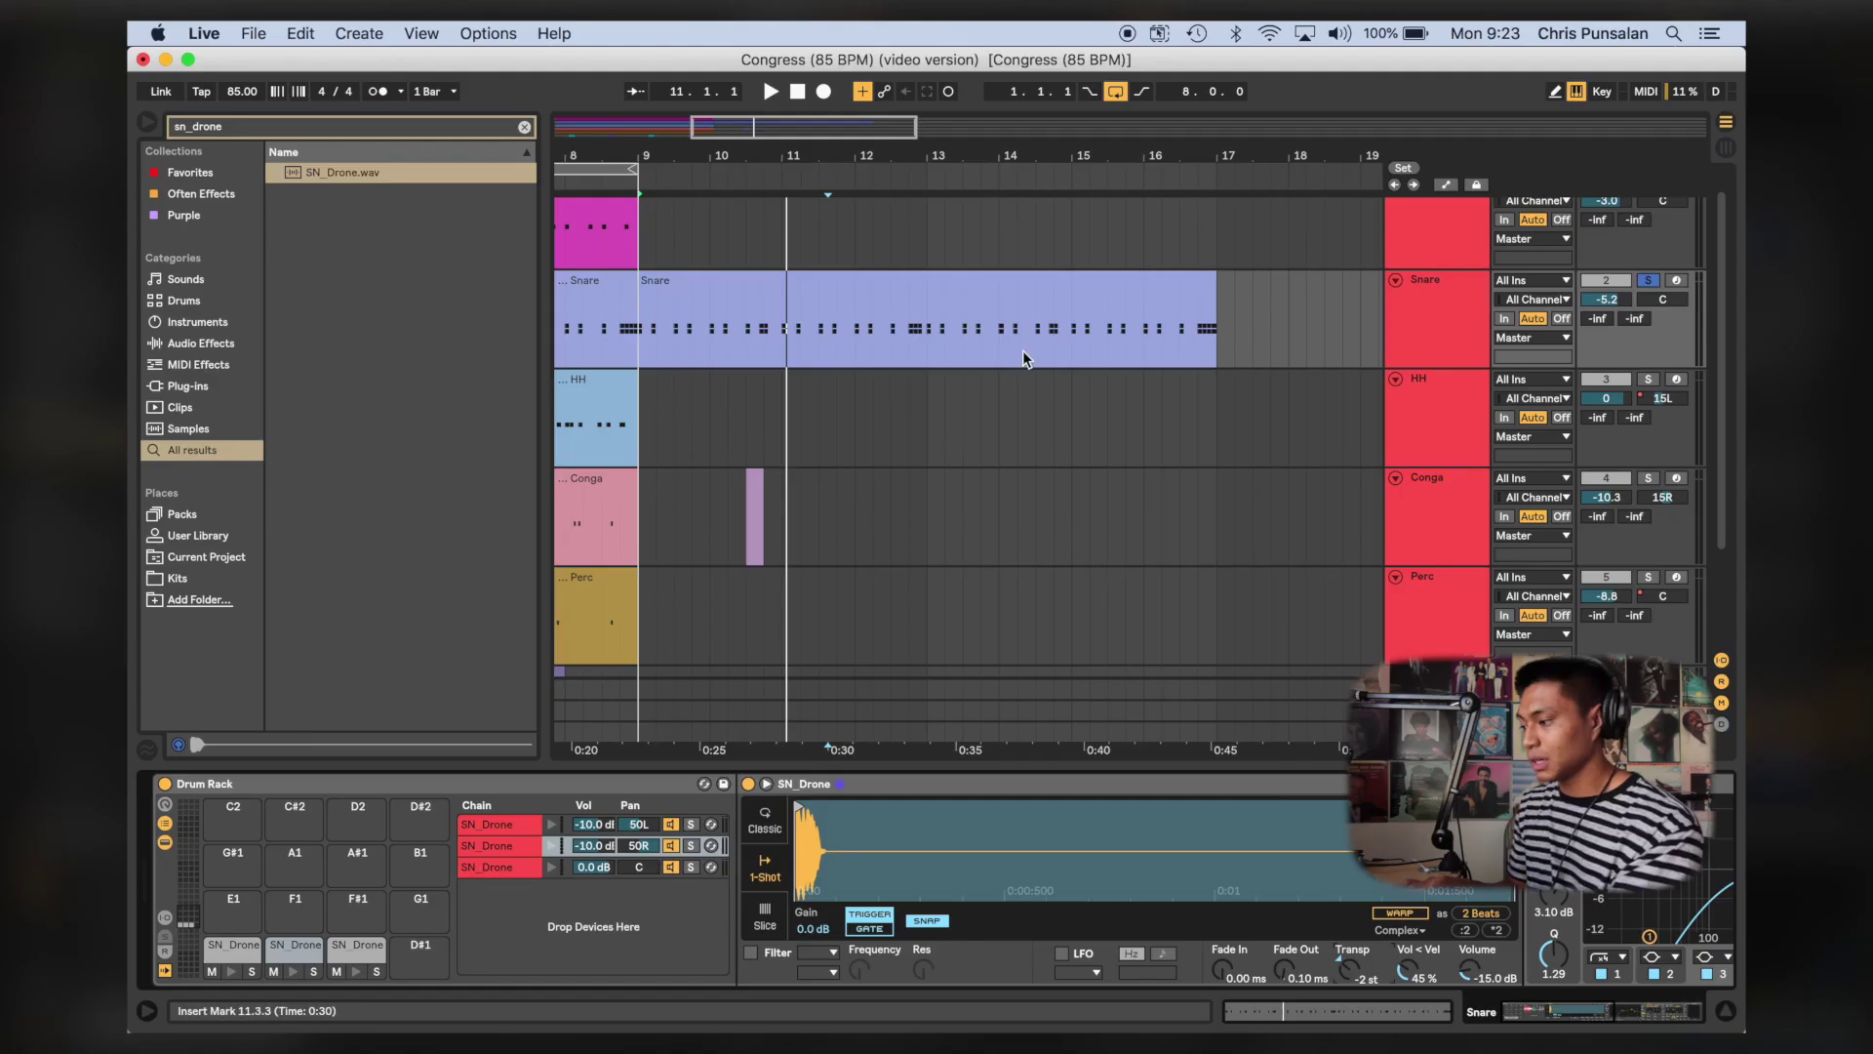
# Step: Loop the arrangement around the Snare clip and open its notes for editing
pyautogui.click(1019, 280)
pyautogui.press('super+l')
pyautogui.doubleClick(1018, 280)
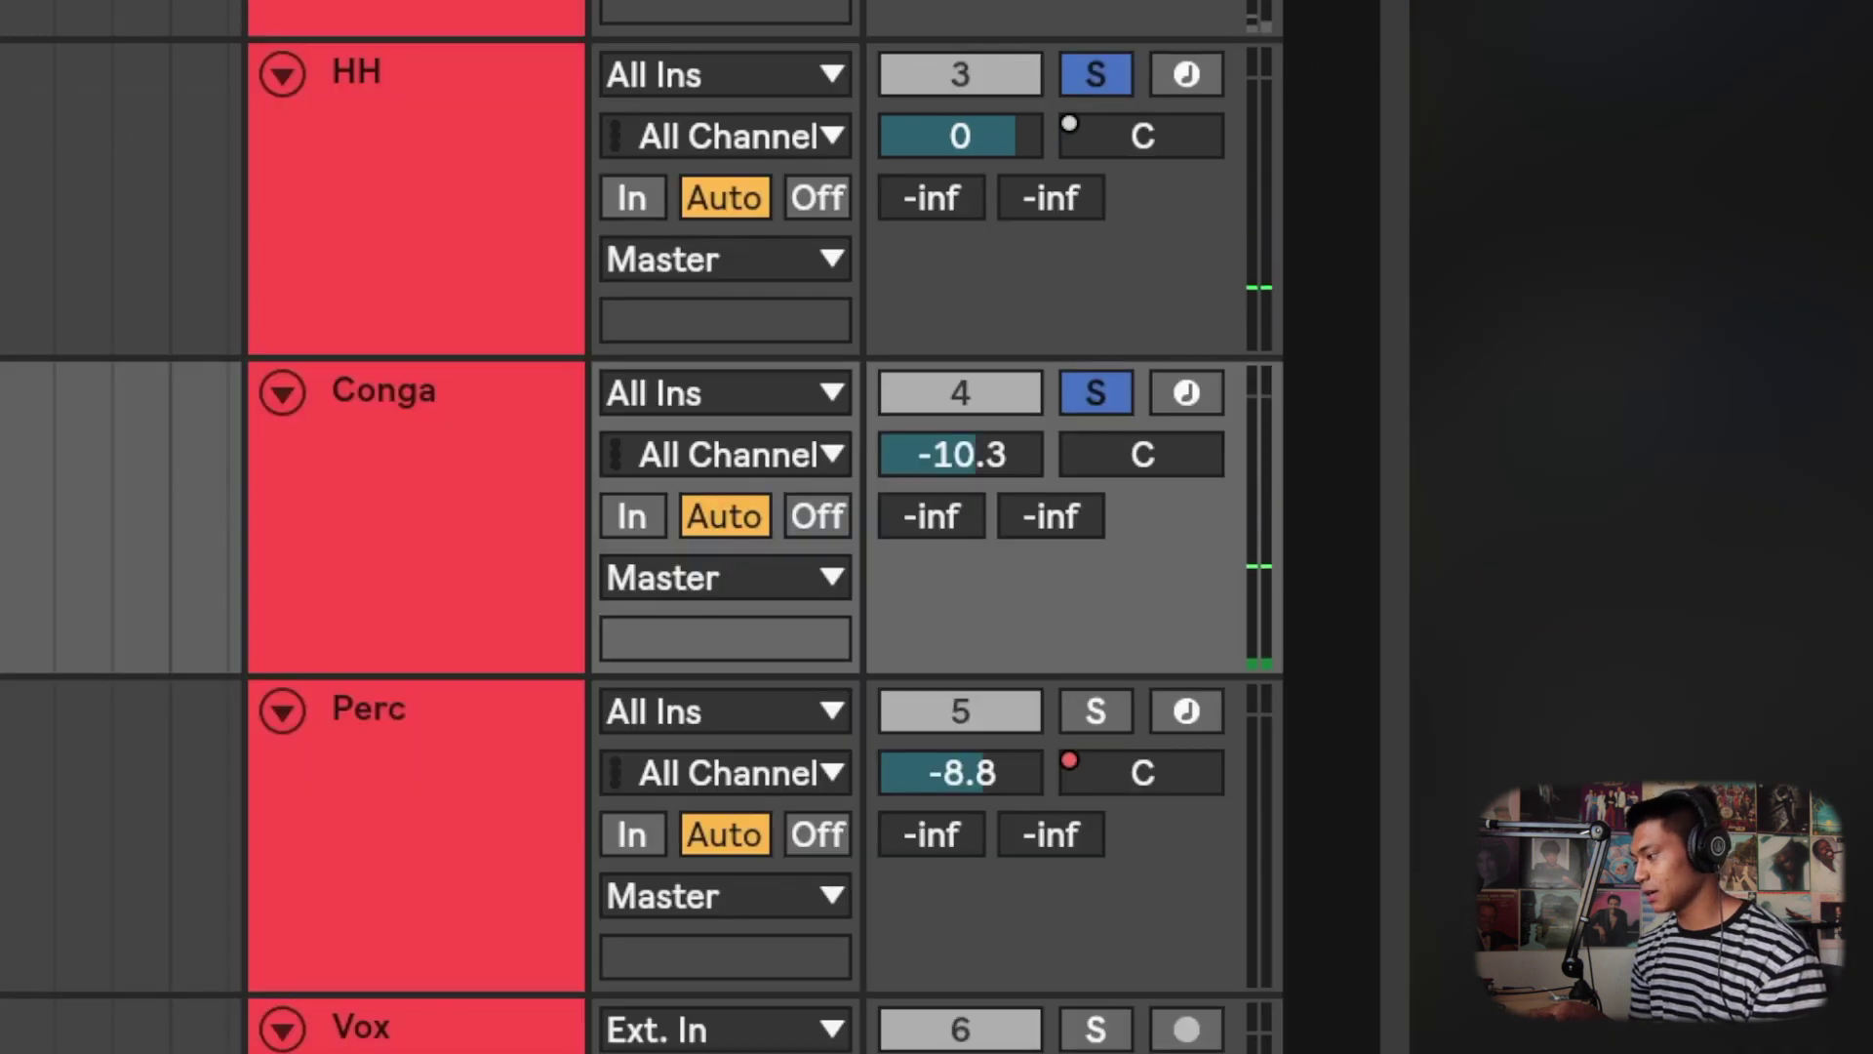
# Step: Select the HH and Conga tracks, open the Conga clip's notes, and scroll back to bar 1
pyautogui.click(1312, 161)
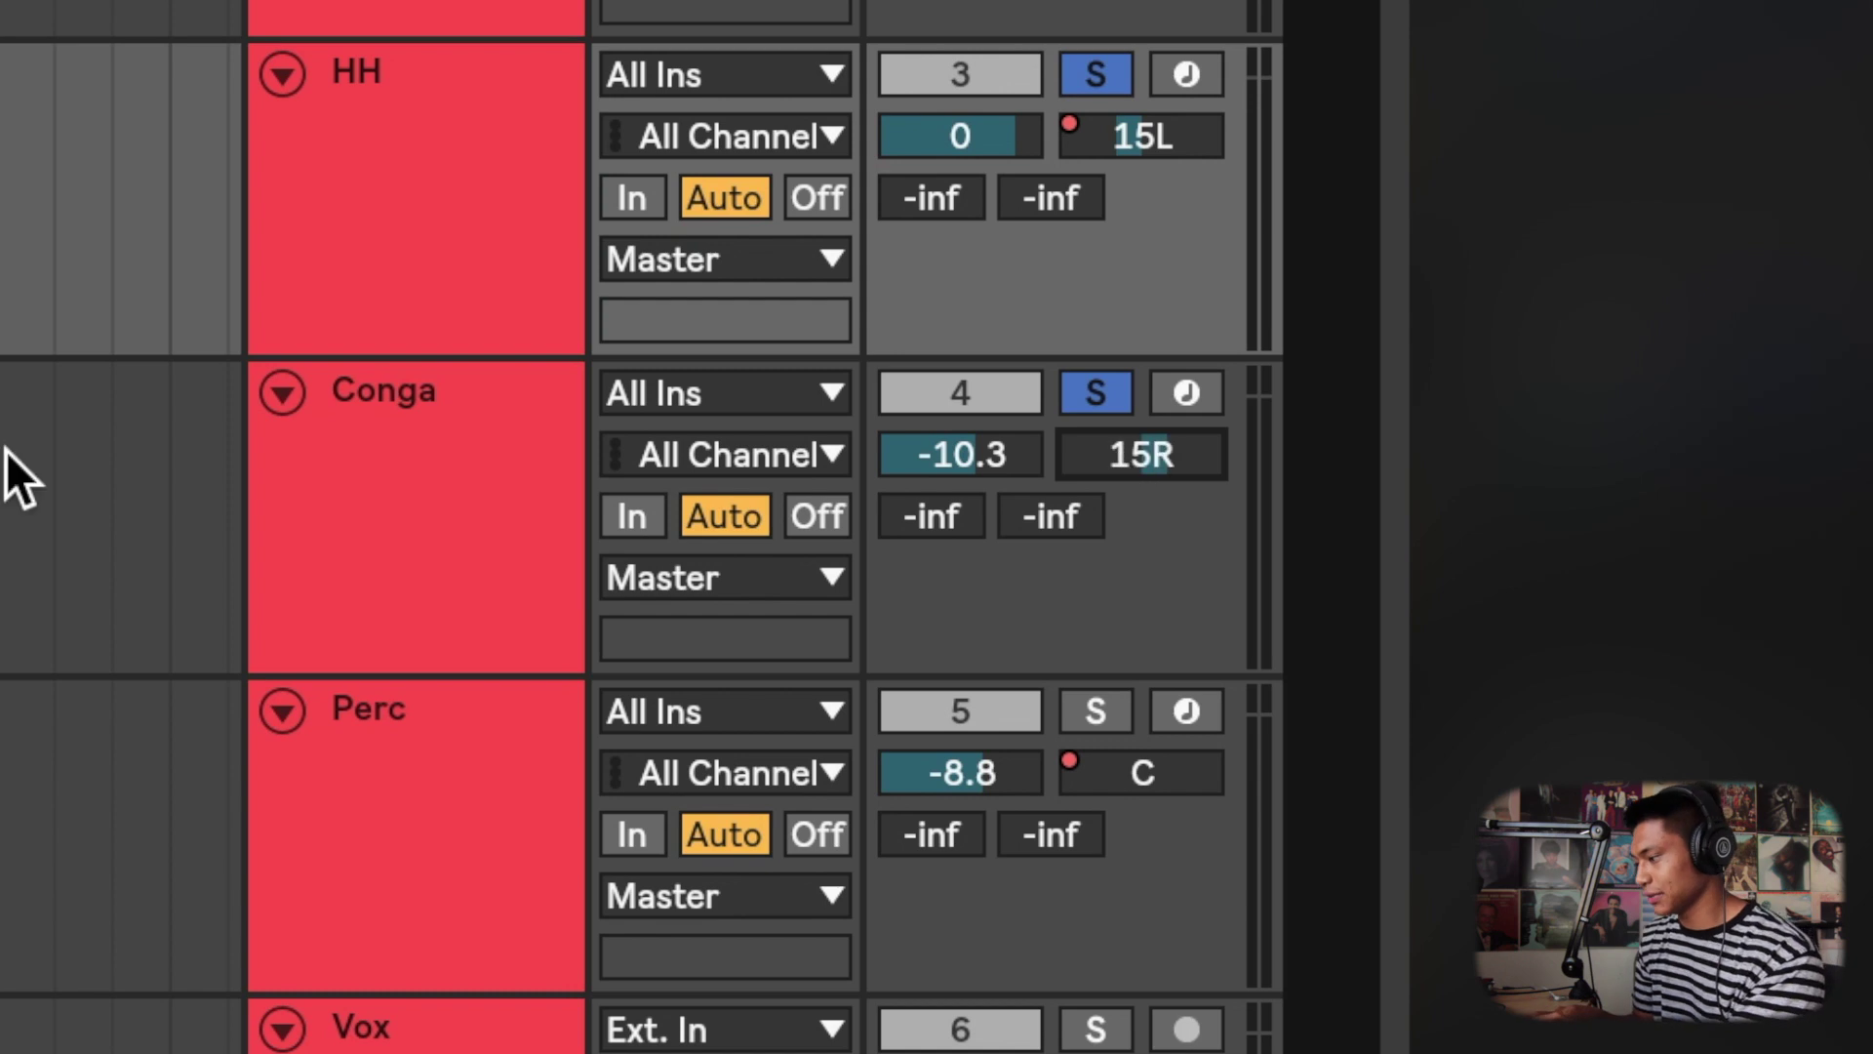
pyautogui.click(1182, 519)
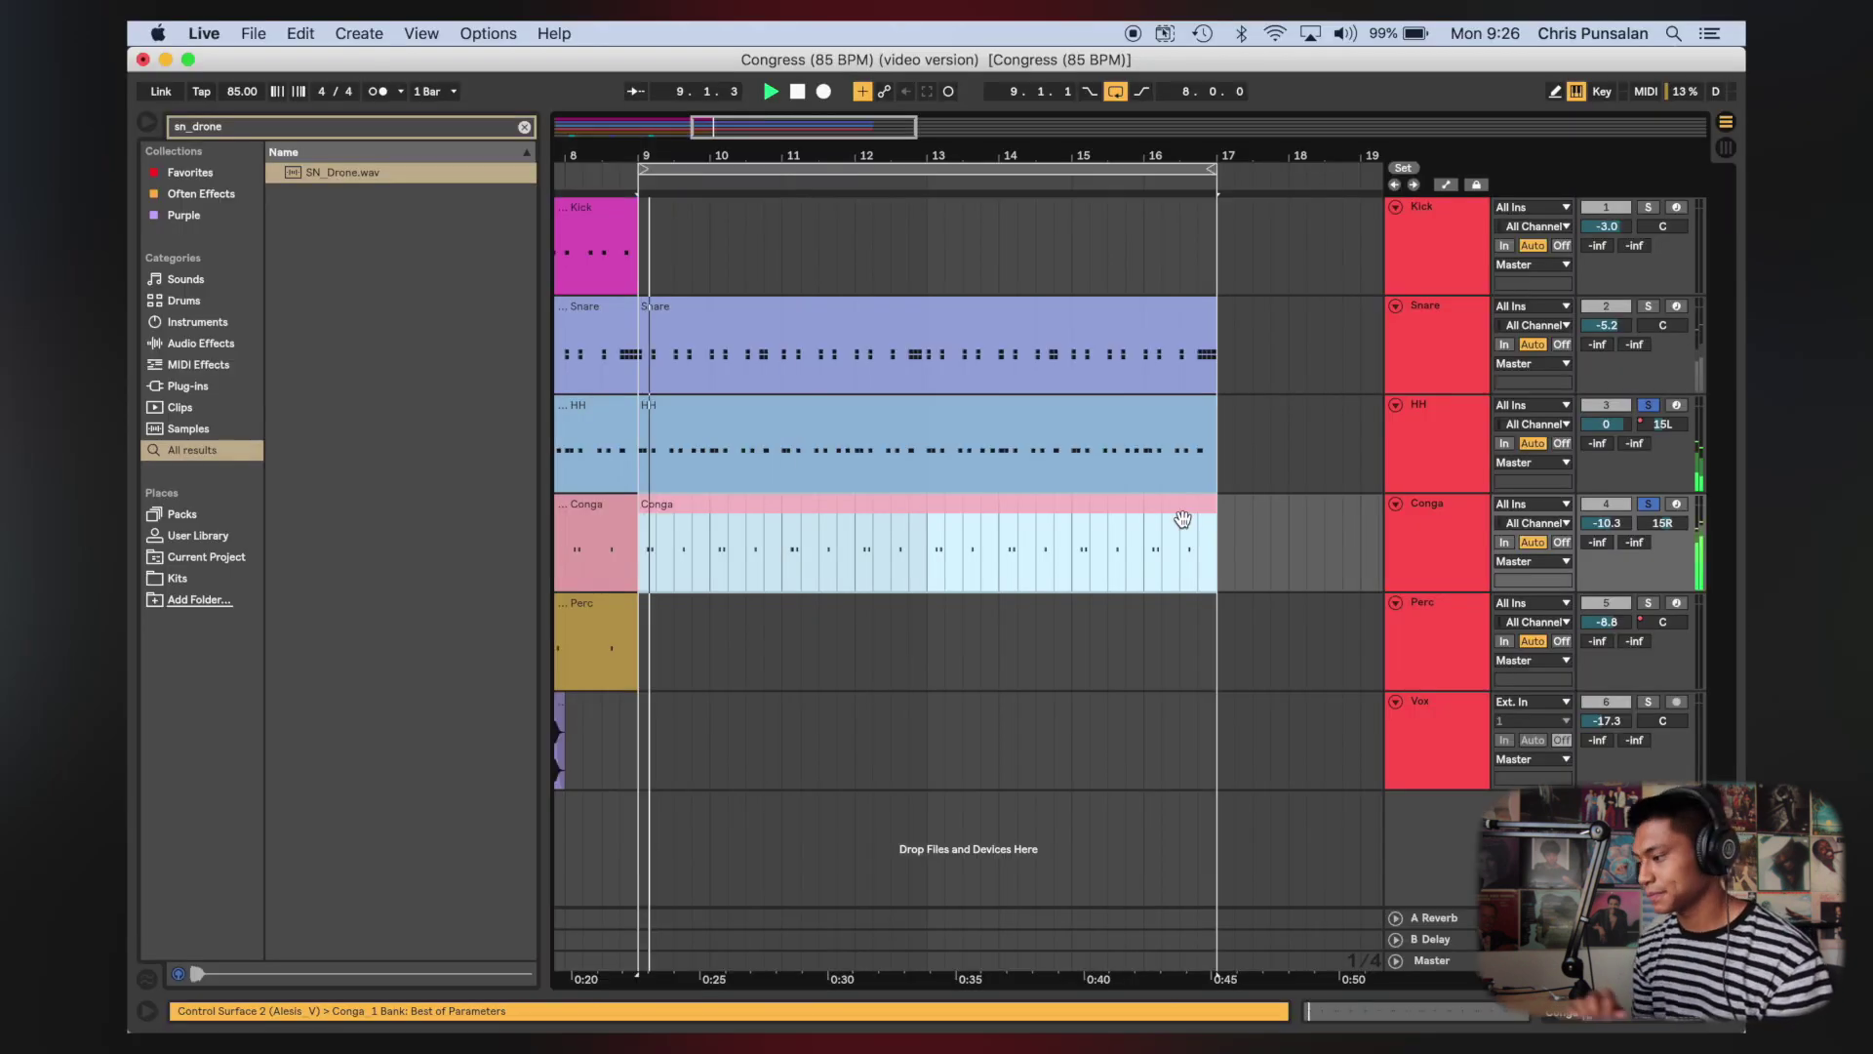
pyautogui.doubleClick(1182, 519)
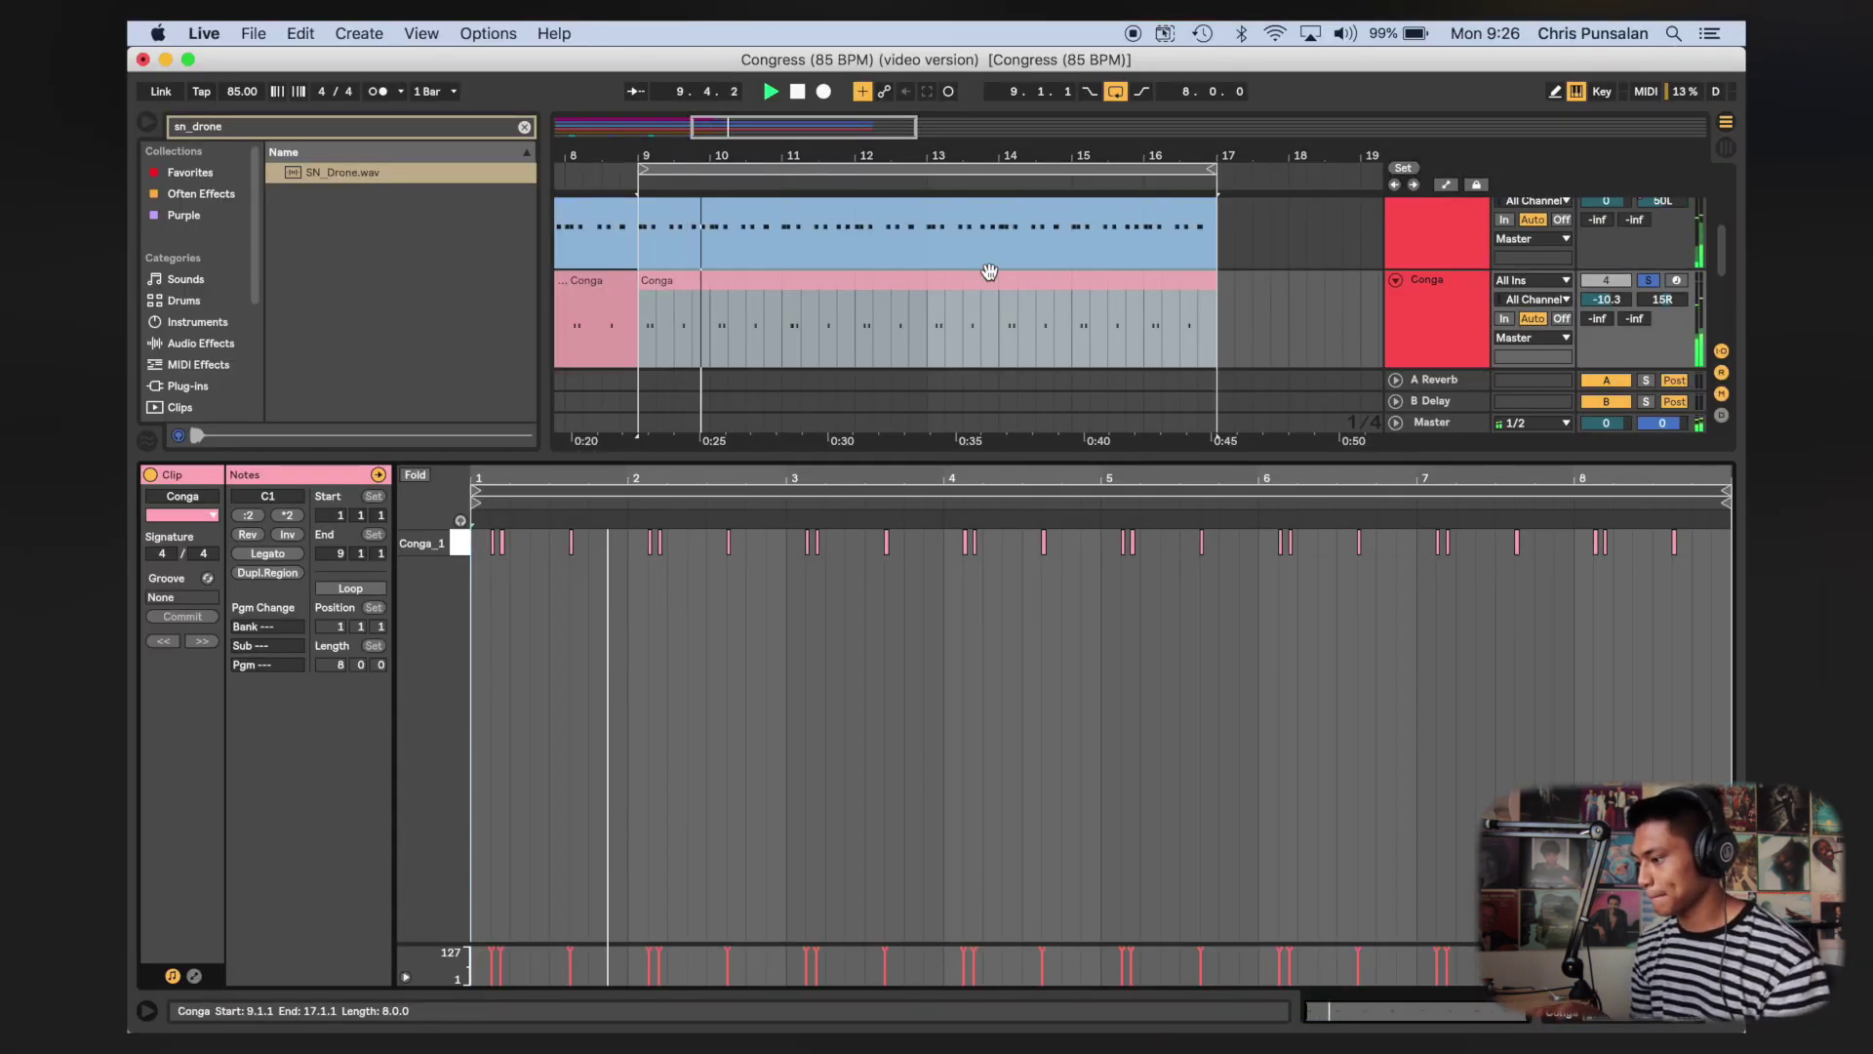
pyautogui.scroll(3, 986, 289)
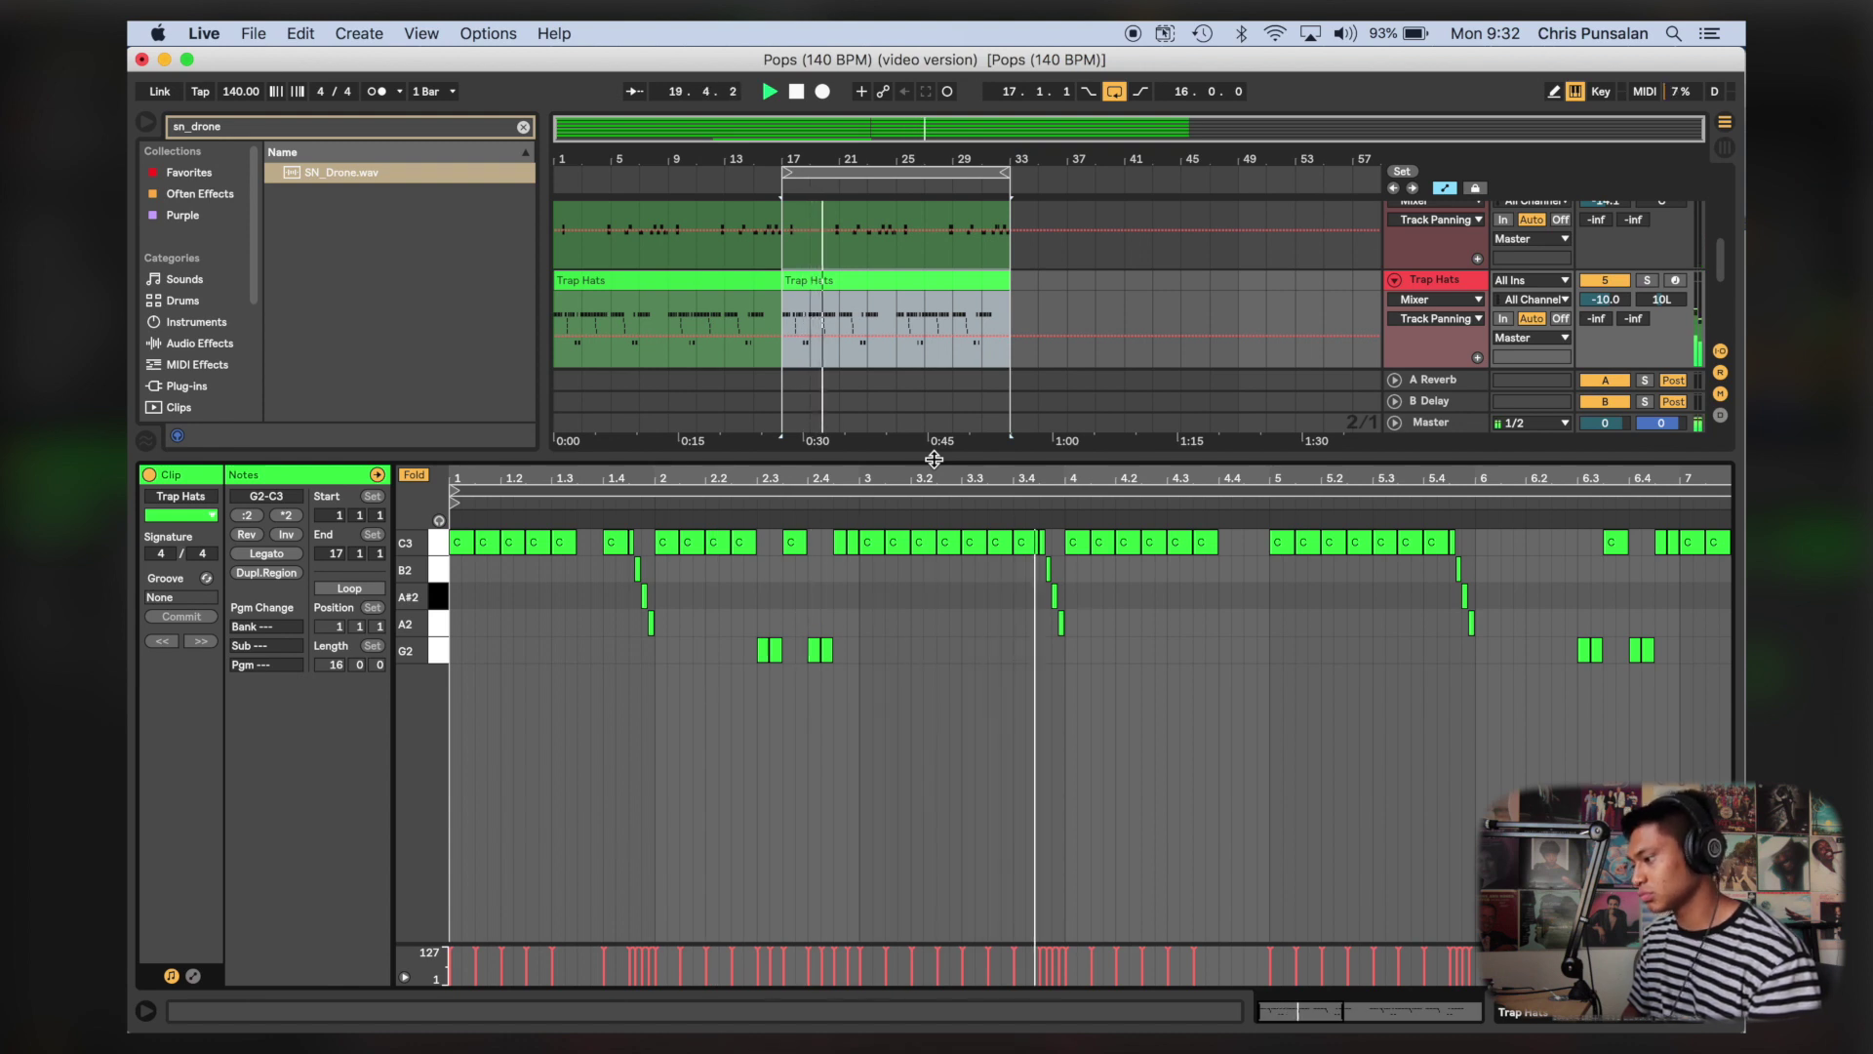
# Step: Stop playback with the Trap Hats clip's notes showing
pyautogui.press('space')
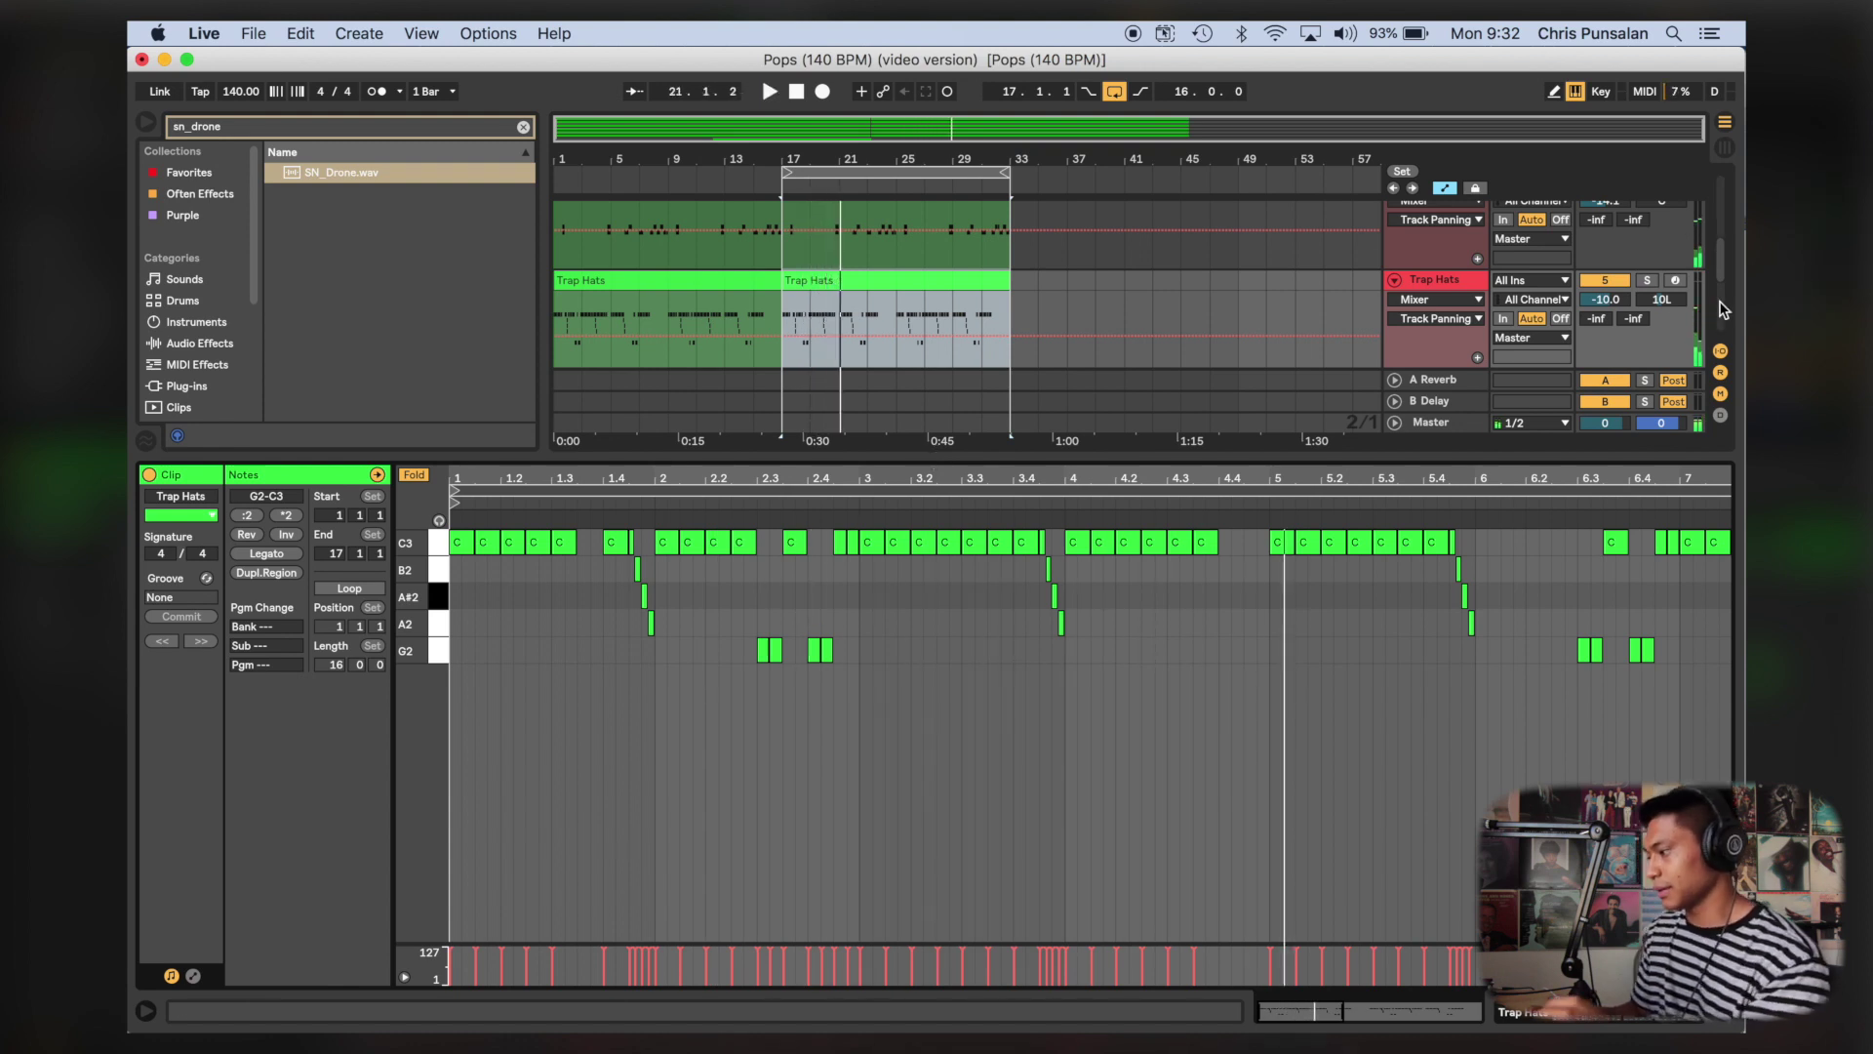
# Step: Select the C3 hi-hat notes at 1.1.3 and 1.2.3
pyautogui.click(554, 757)
pyautogui.scroll(3, 554, 757)
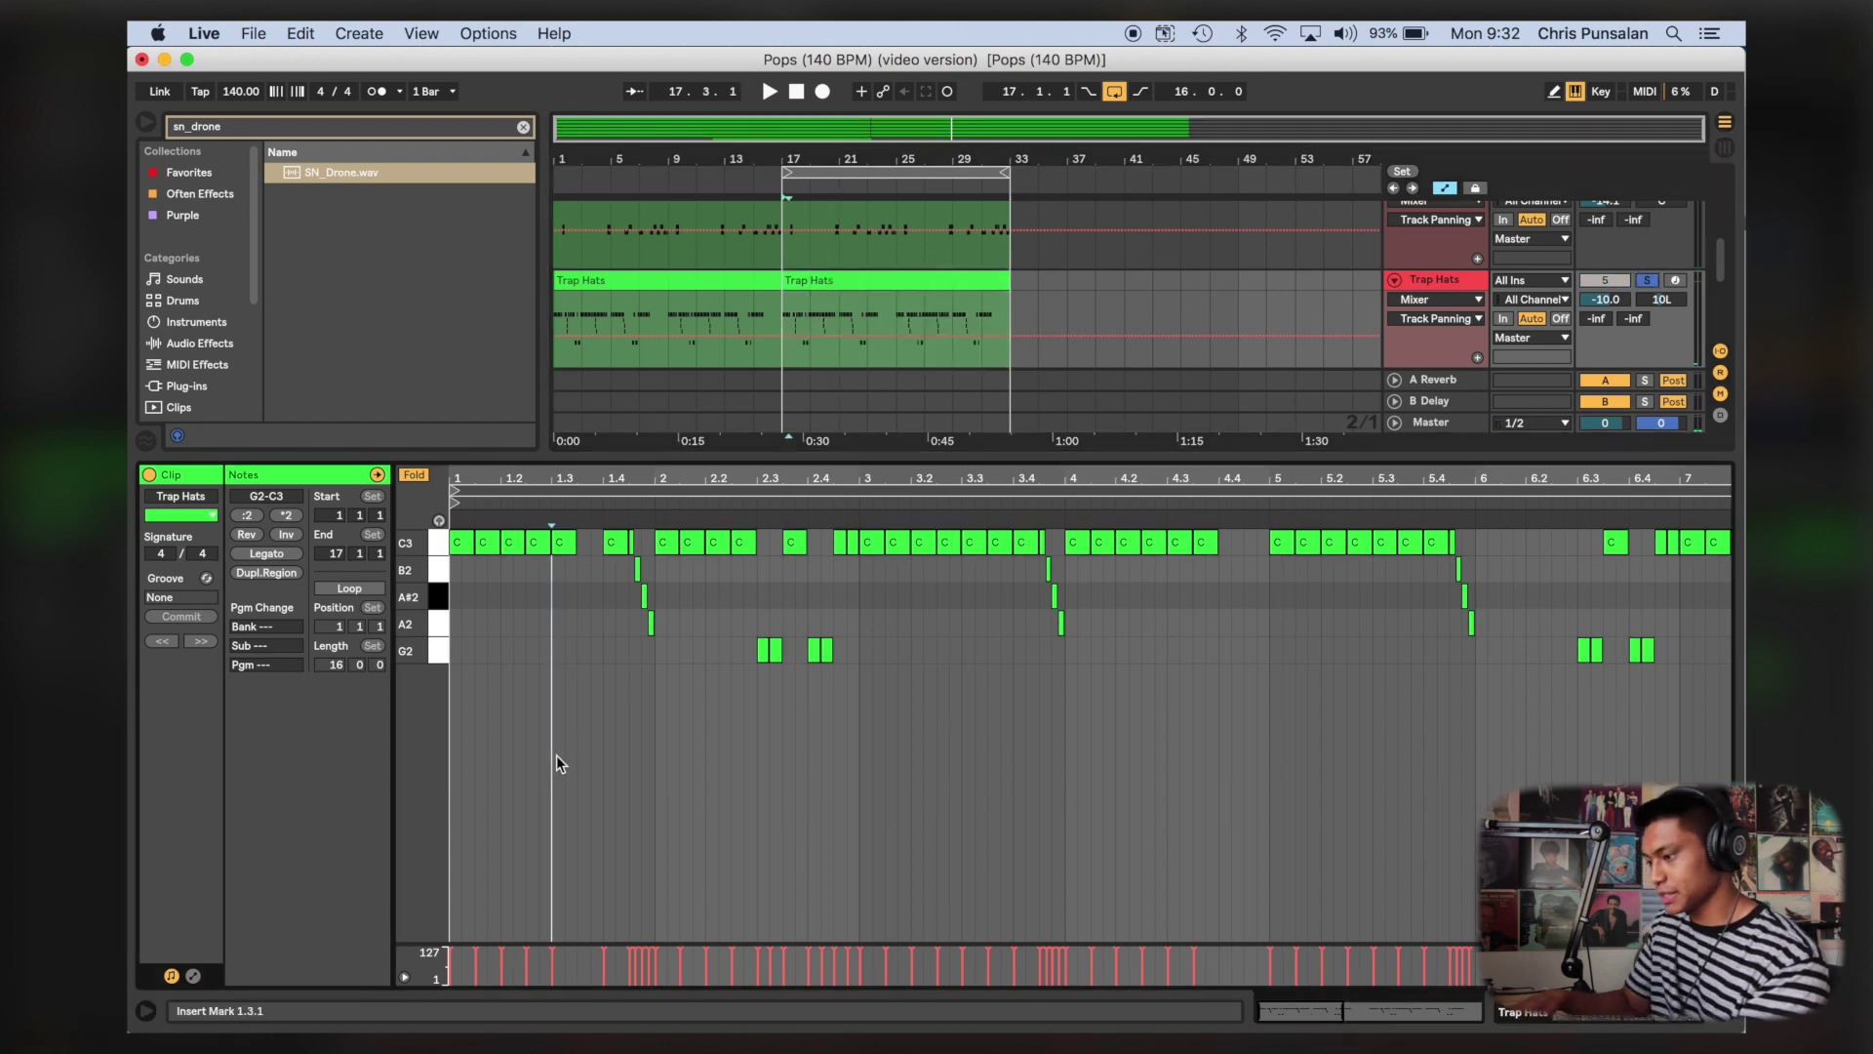
pyautogui.hscroll(-5, 554, 759)
pyautogui.click(636, 542)
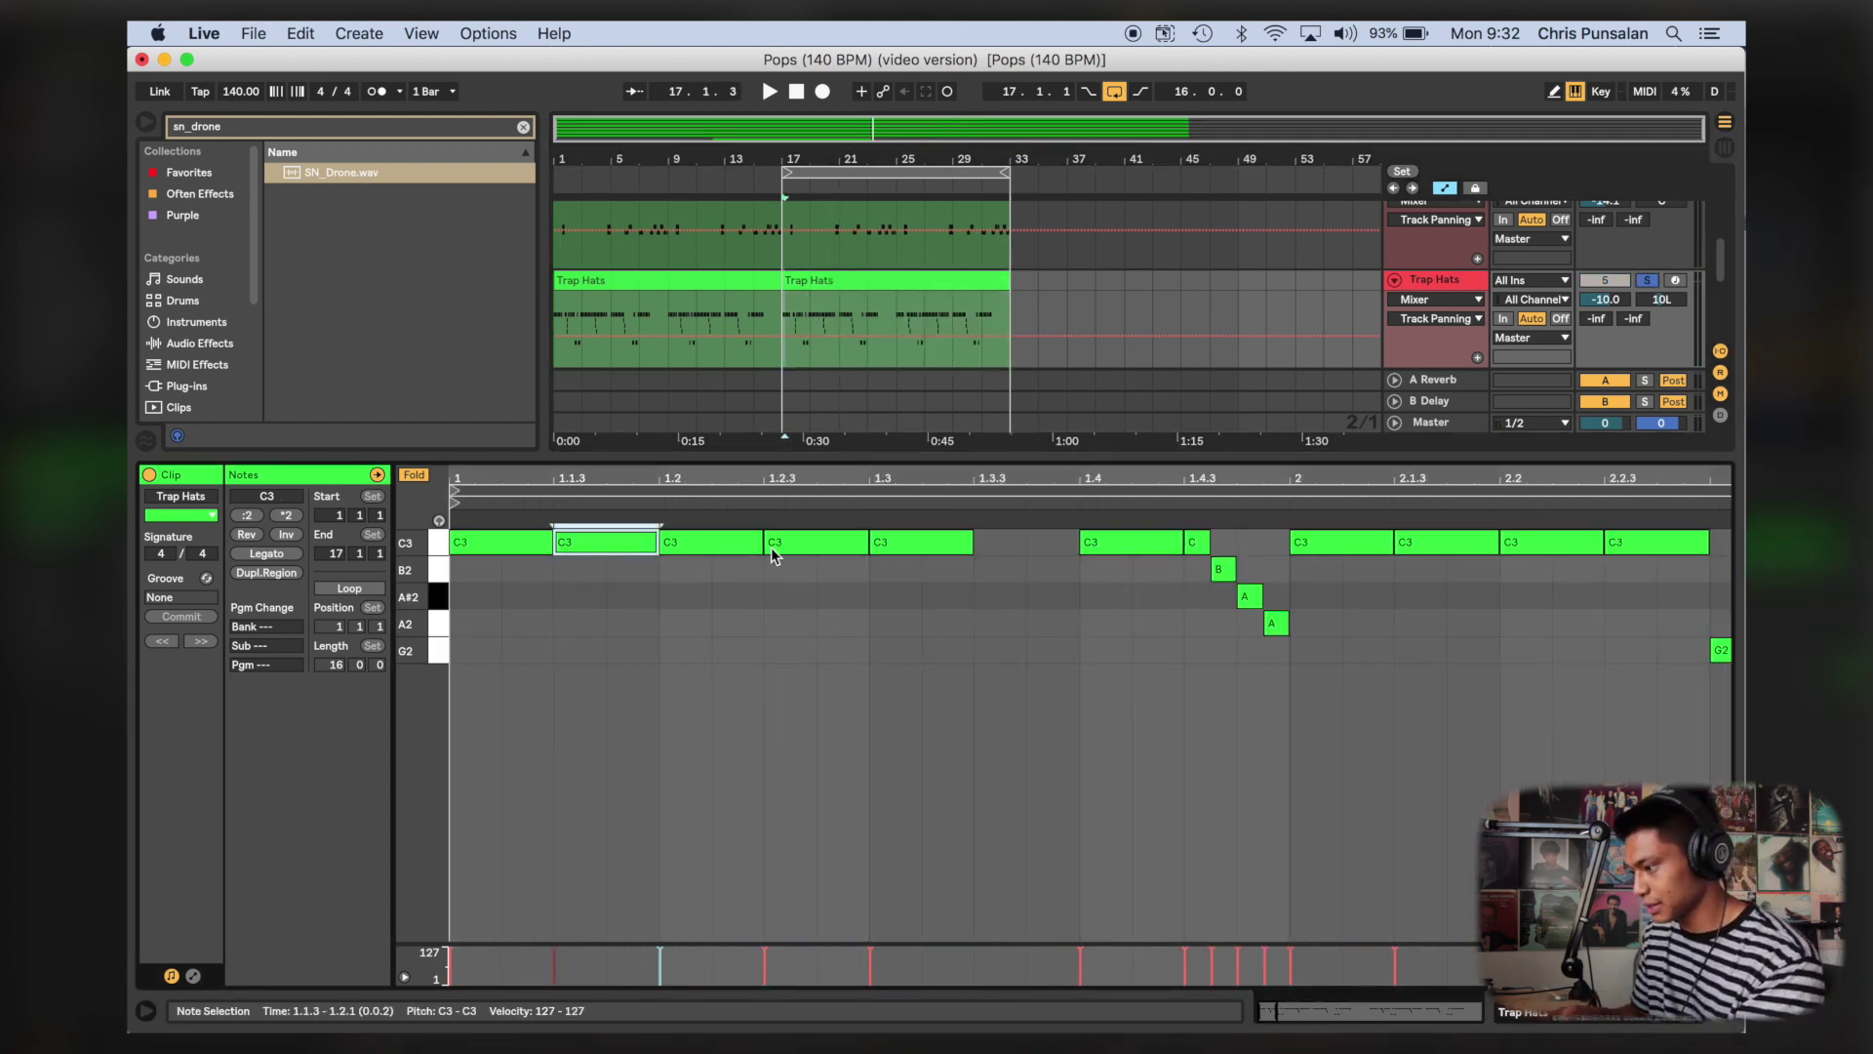
pyautogui.keyDown('shift'); pyautogui.click(771, 543); pyautogui.keyUp('shift')
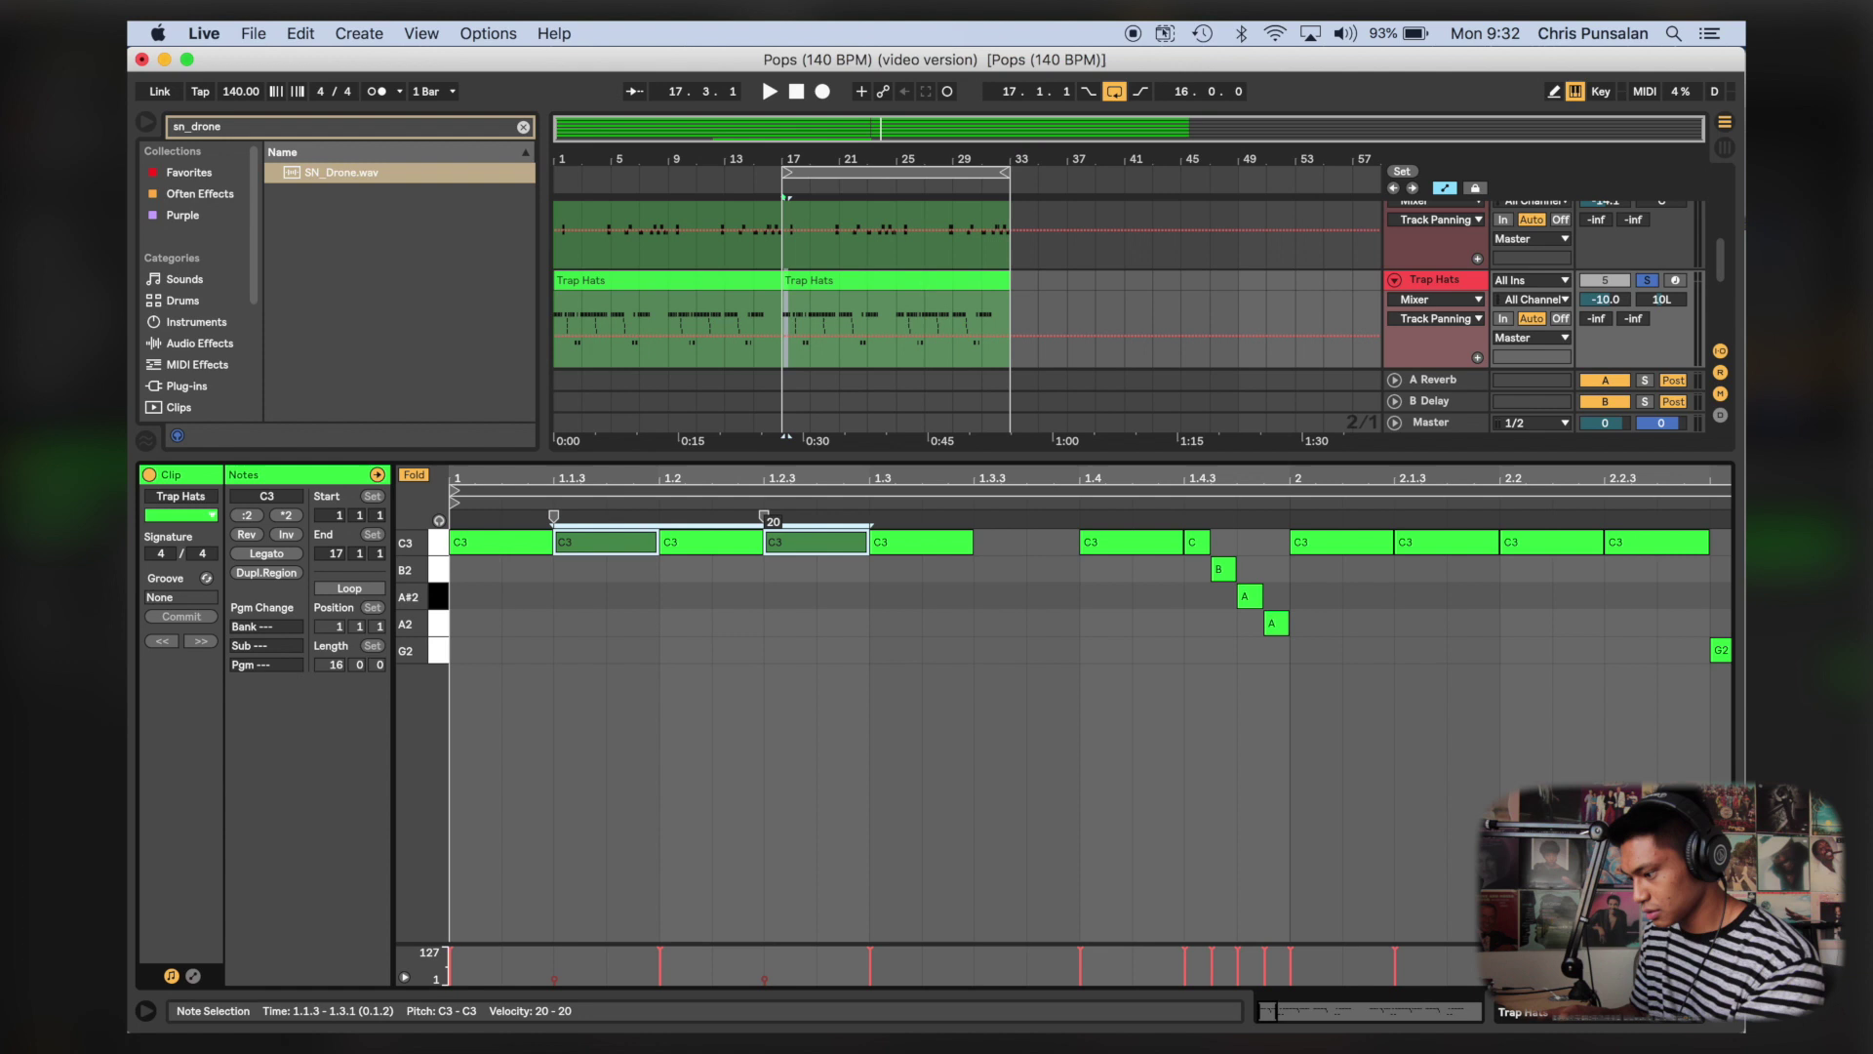
# Step: Select the C3 hi-hat notes at 3.1.3, 3.2.3 and 3.3.3
pyautogui.hscroll(5, 785, 831)
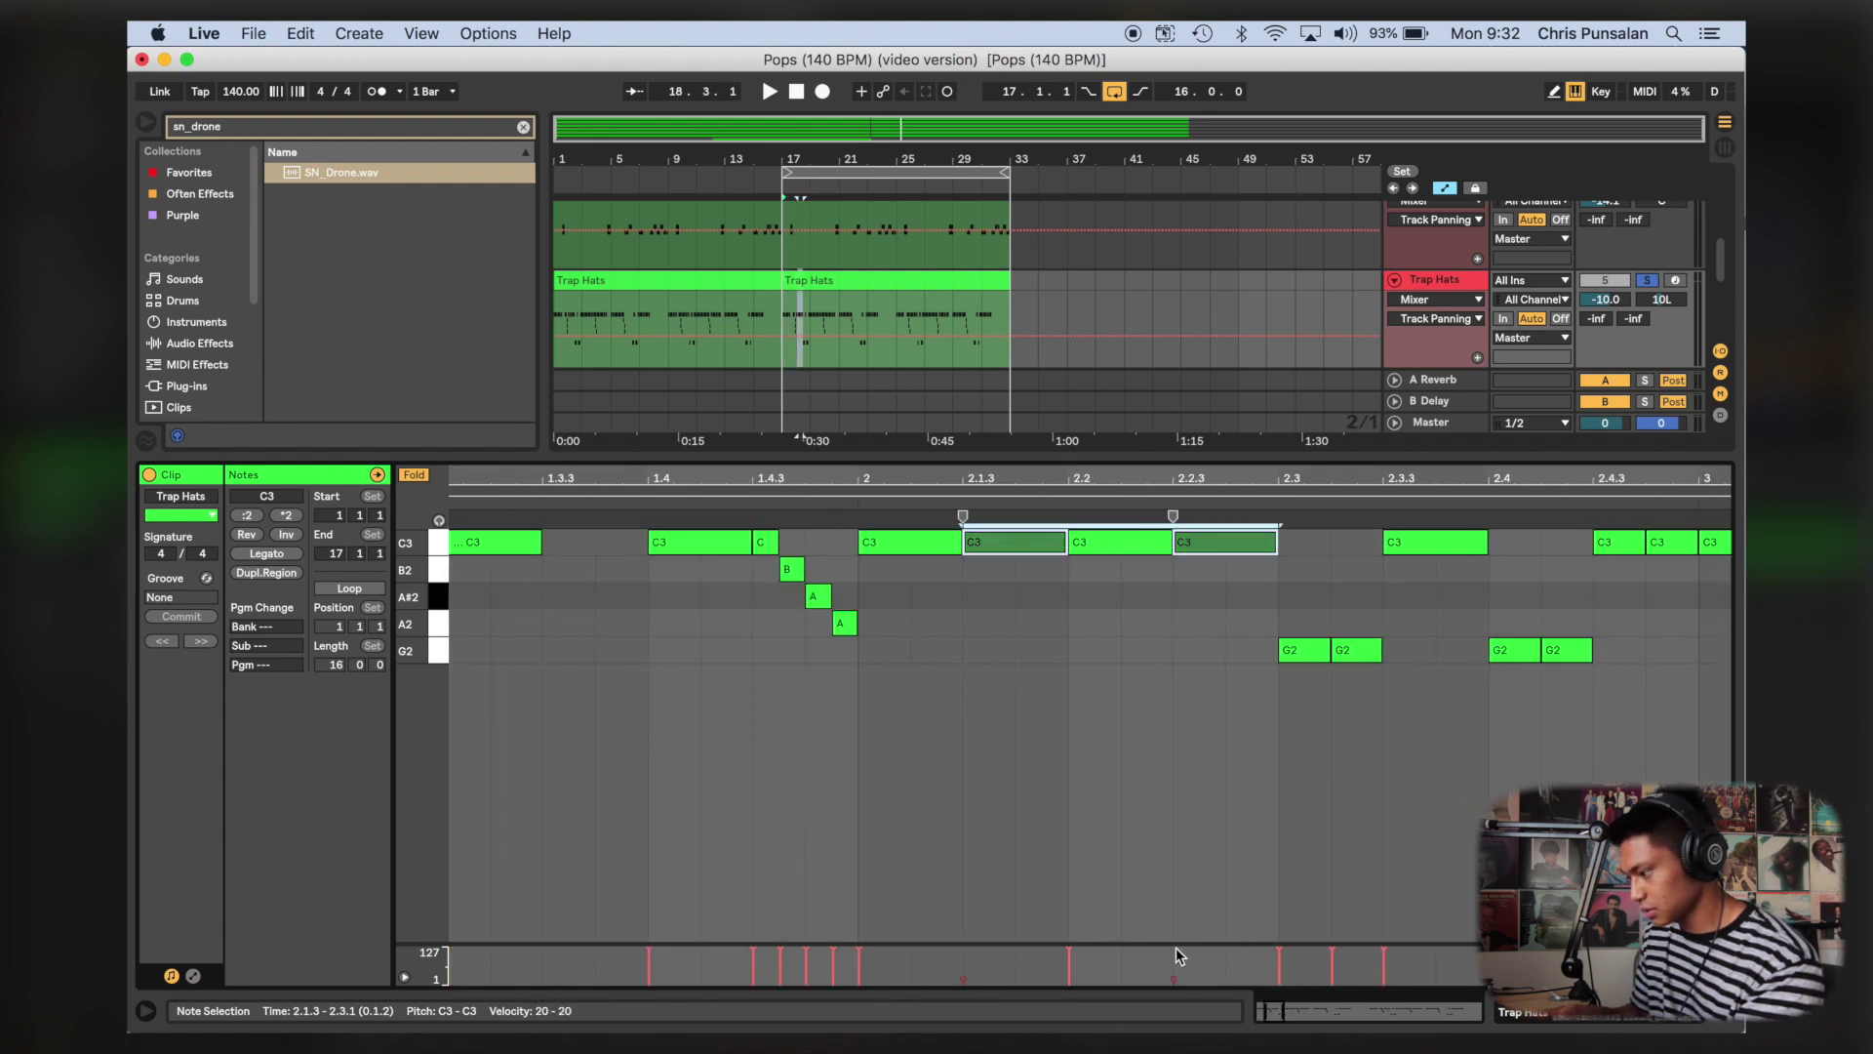
pyautogui.hscroll(8, 1175, 823)
pyautogui.click(1257, 558)
pyautogui.hscroll(3, 1257, 554)
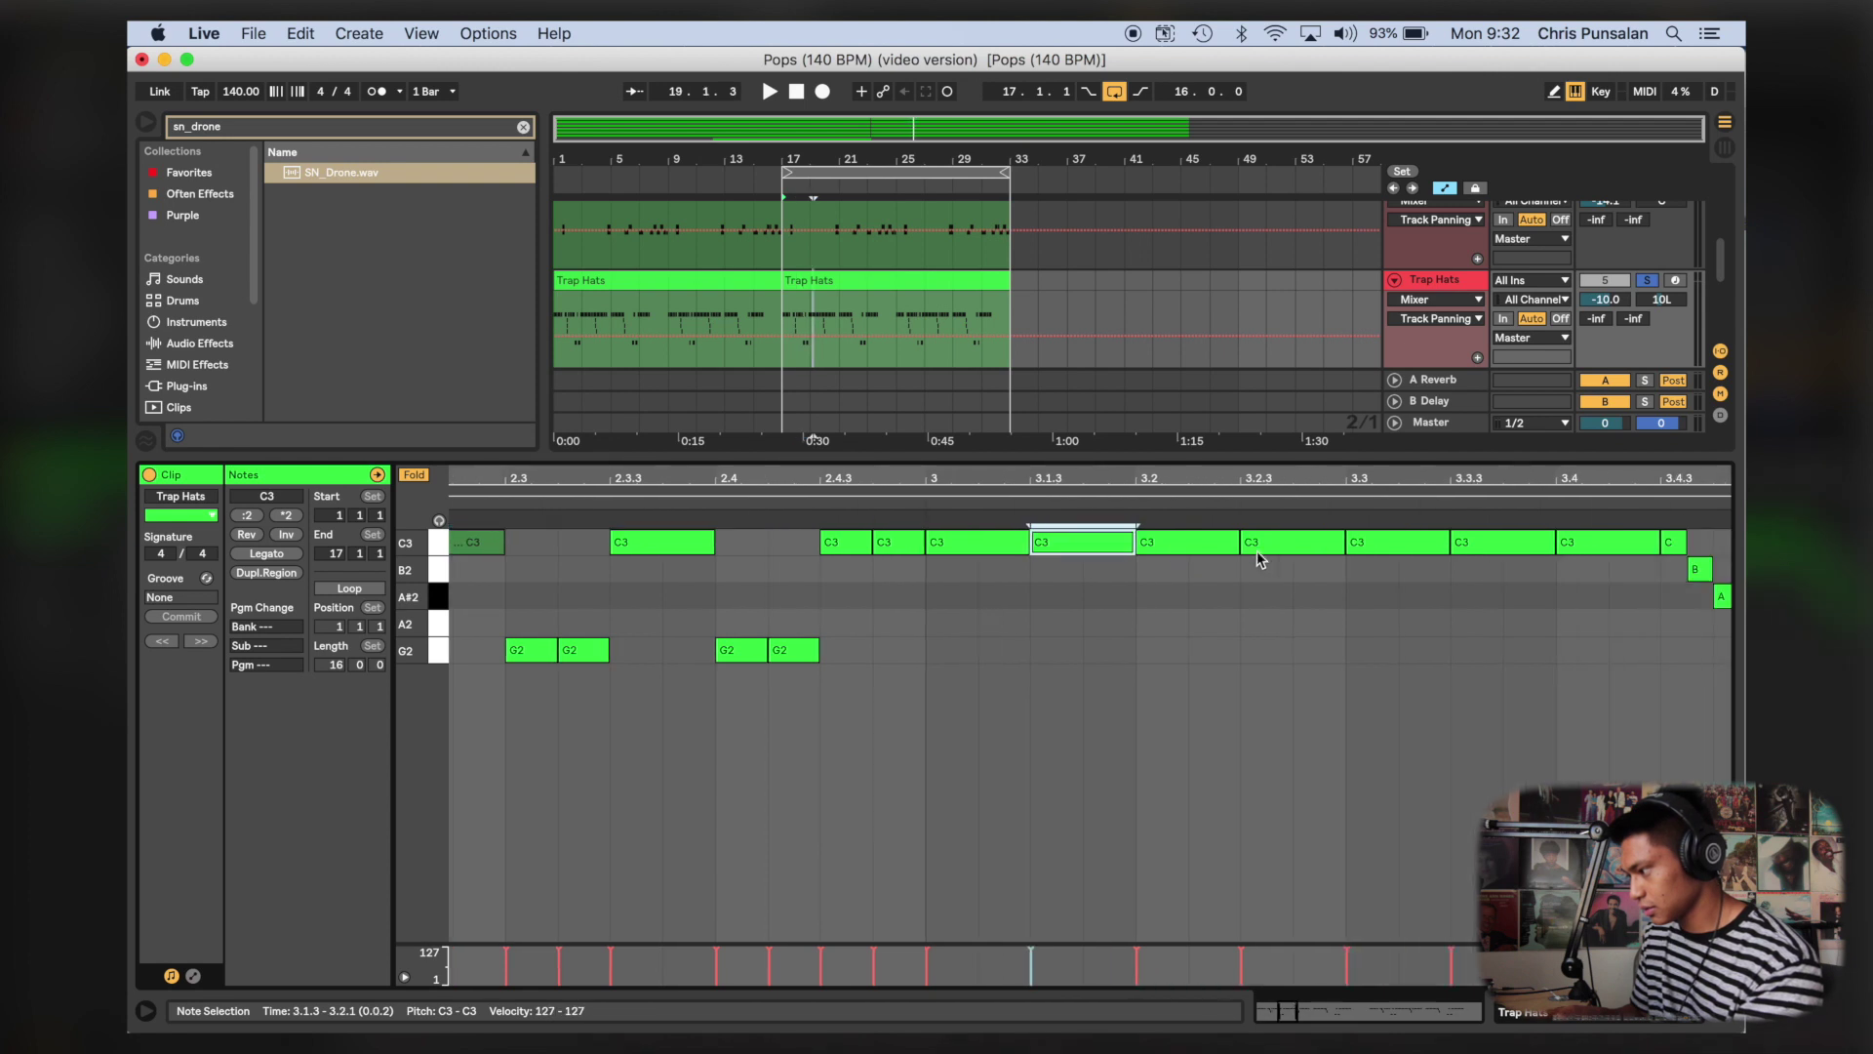
pyautogui.keyDown('shift'); pyautogui.click(1259, 546); pyautogui.keyUp('shift')
pyautogui.keyDown('shift'); pyautogui.click(1475, 544); pyautogui.keyUp('shift')
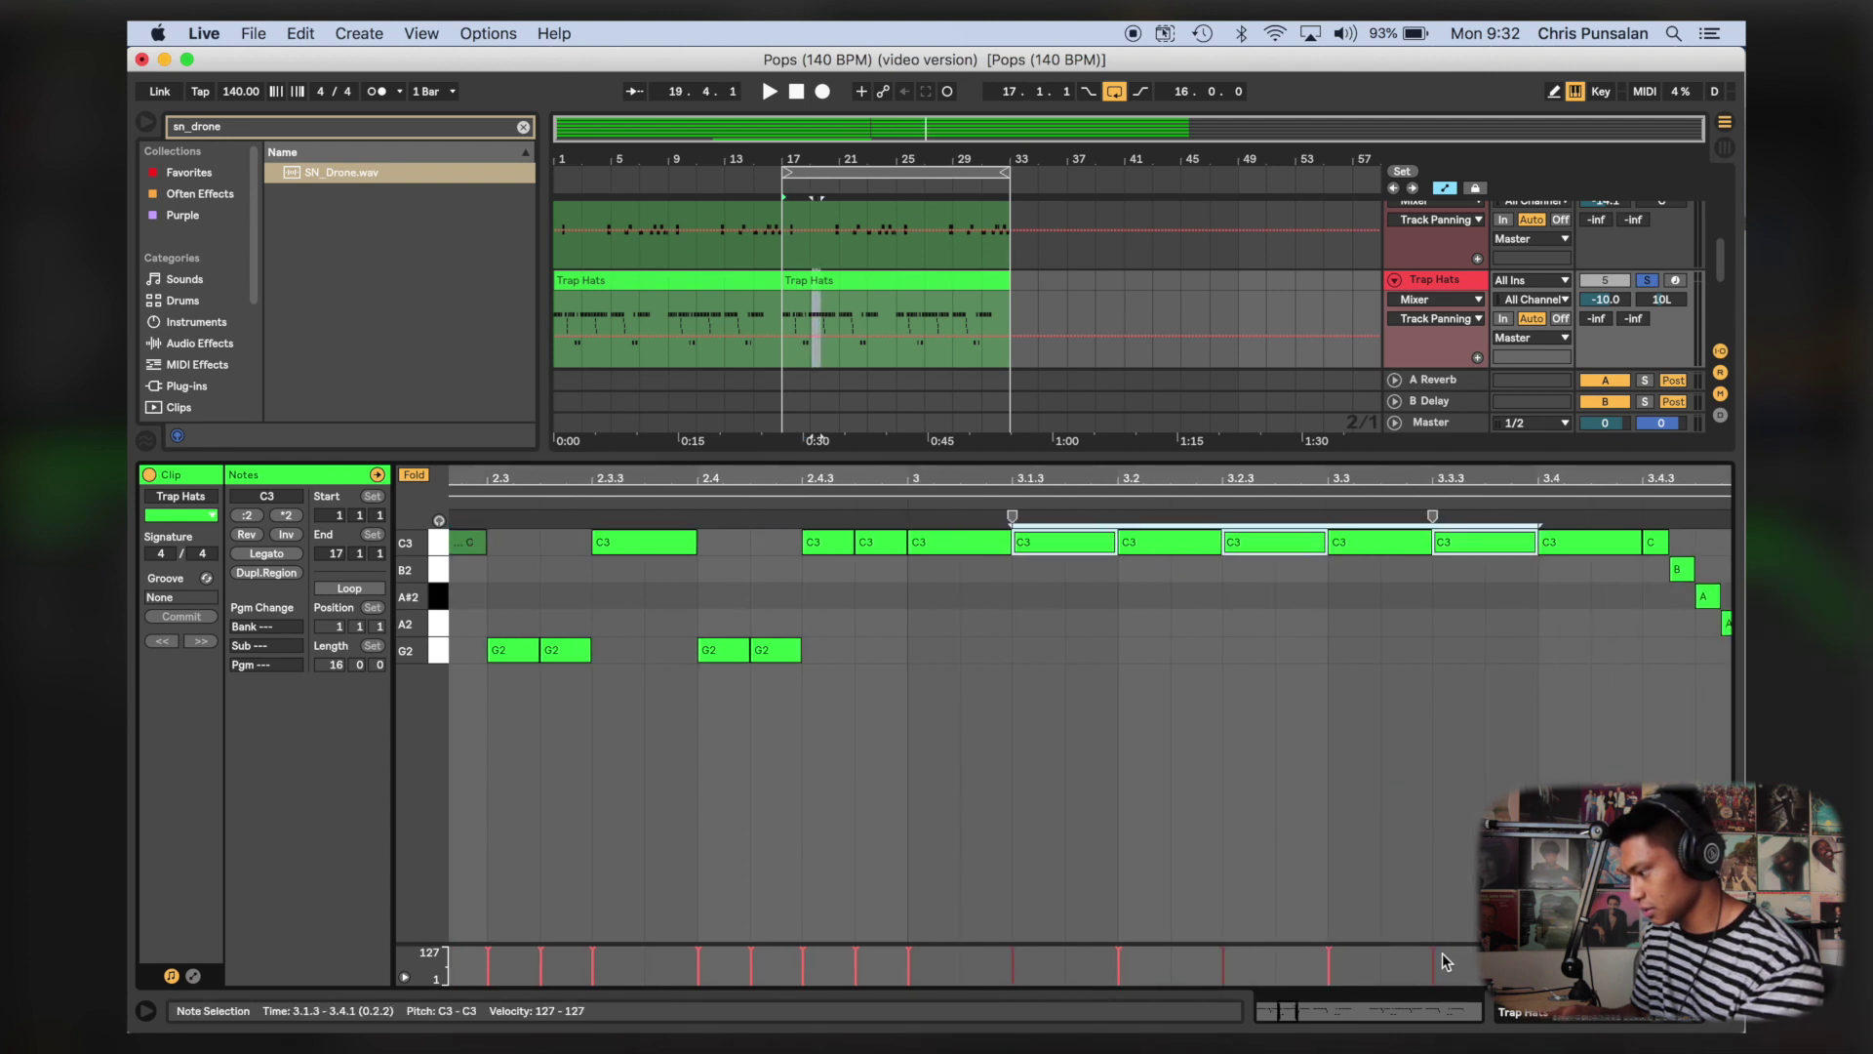
pyautogui.hscroll(10, 1420, 855)
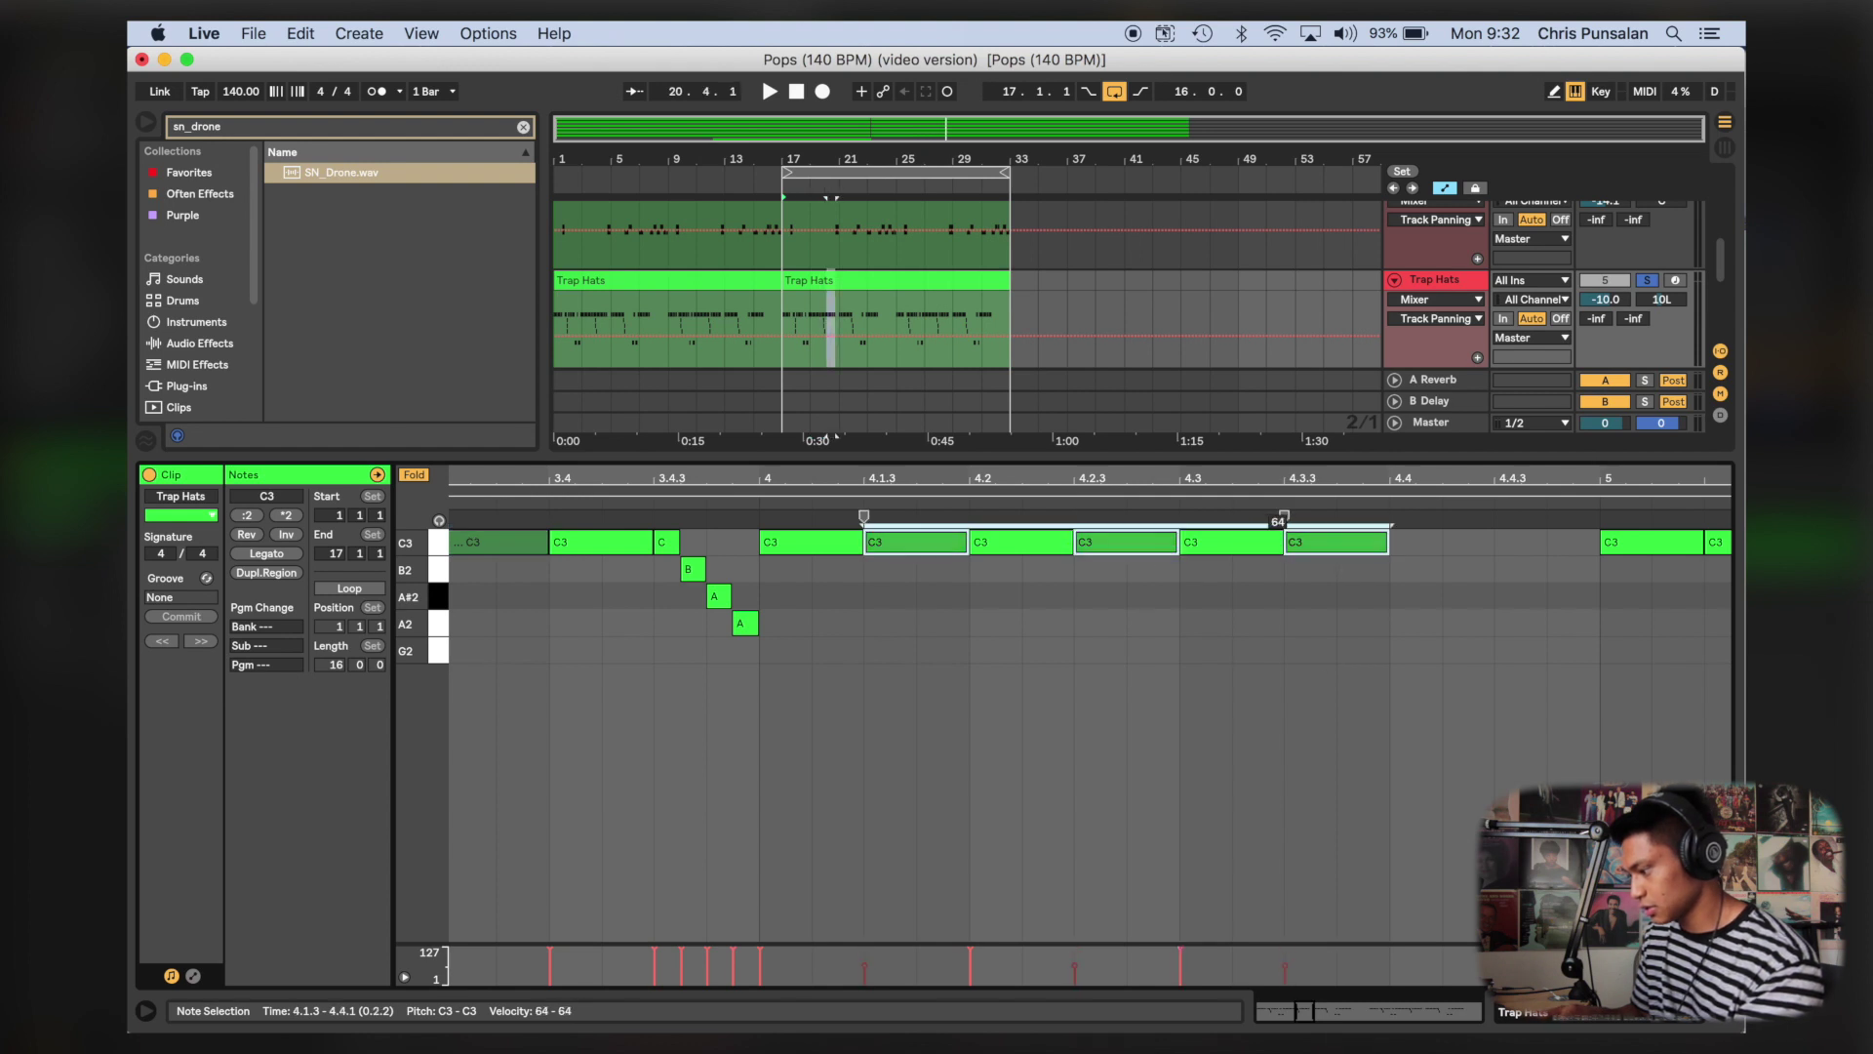
pyautogui.hscroll(-20, 1296, 783)
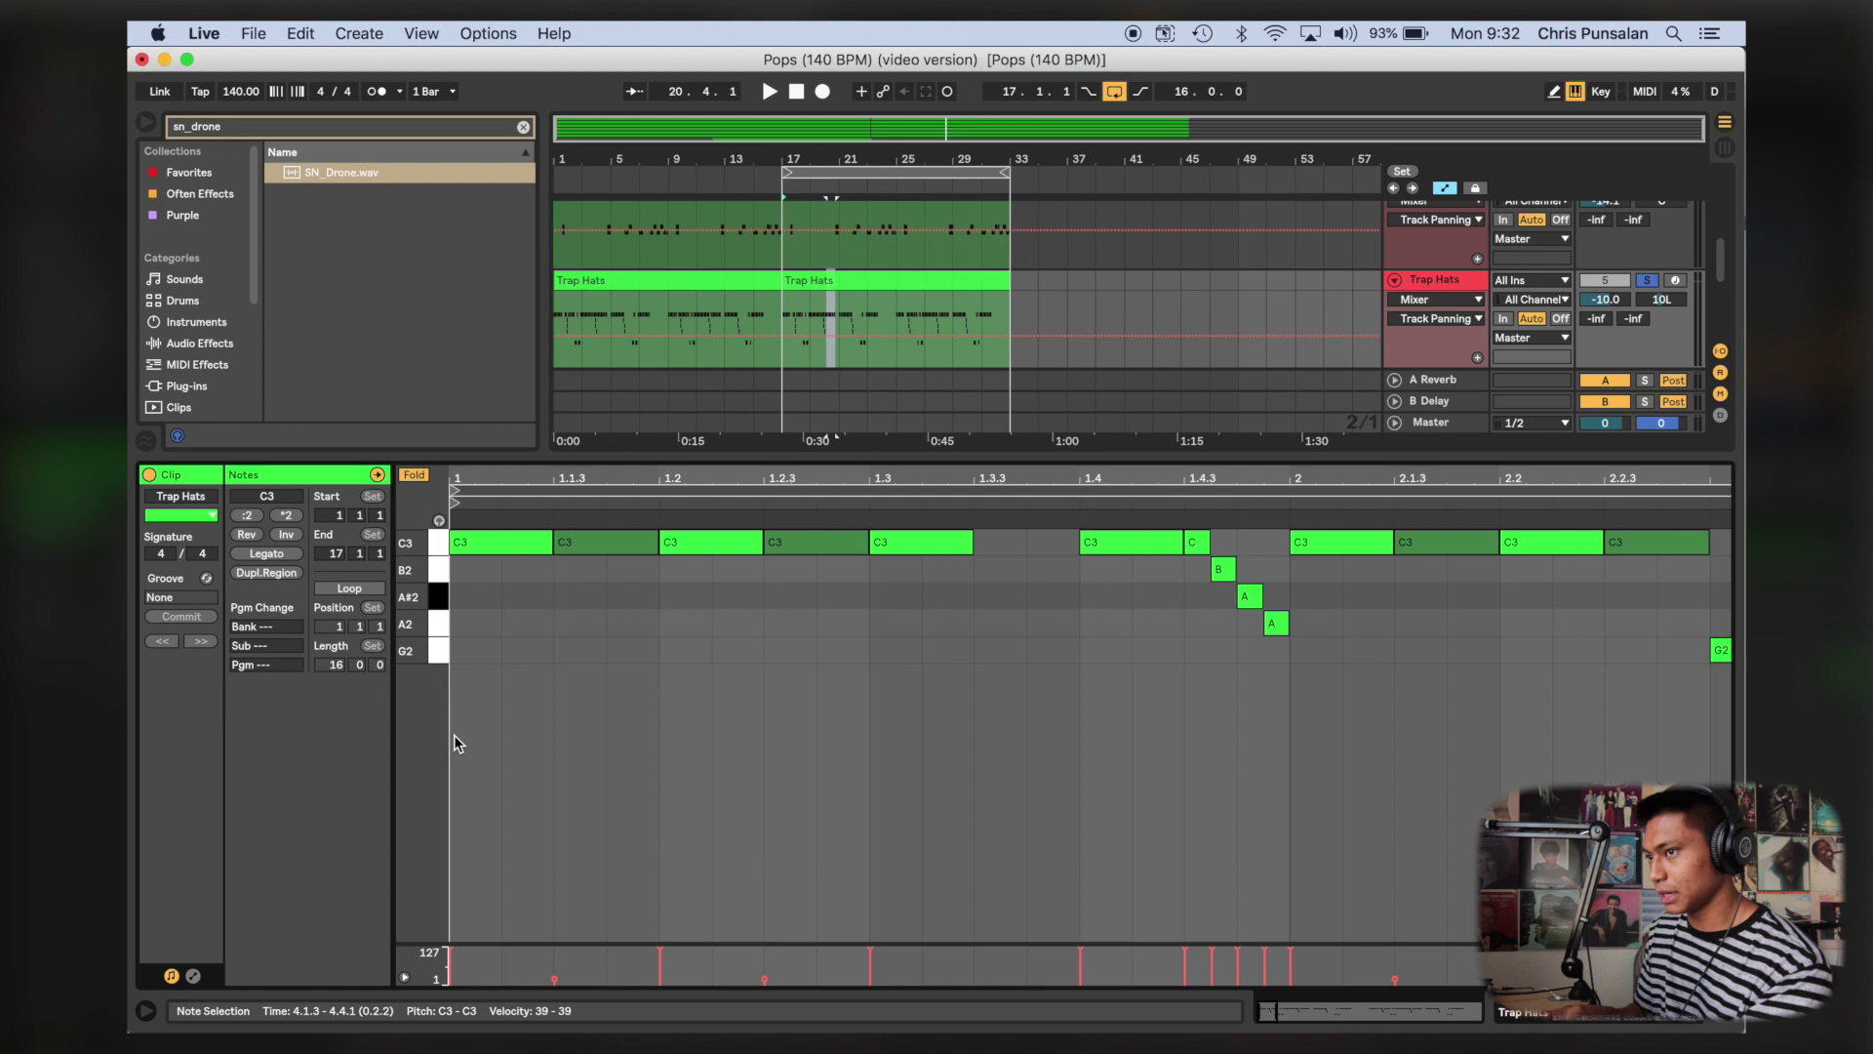
# Step: Select all notes in the Trap Hats clip and turn off grid snapping
pyautogui.click(536, 745)
pyautogui.press('super+a')
pyautogui.rightClick(535, 746)
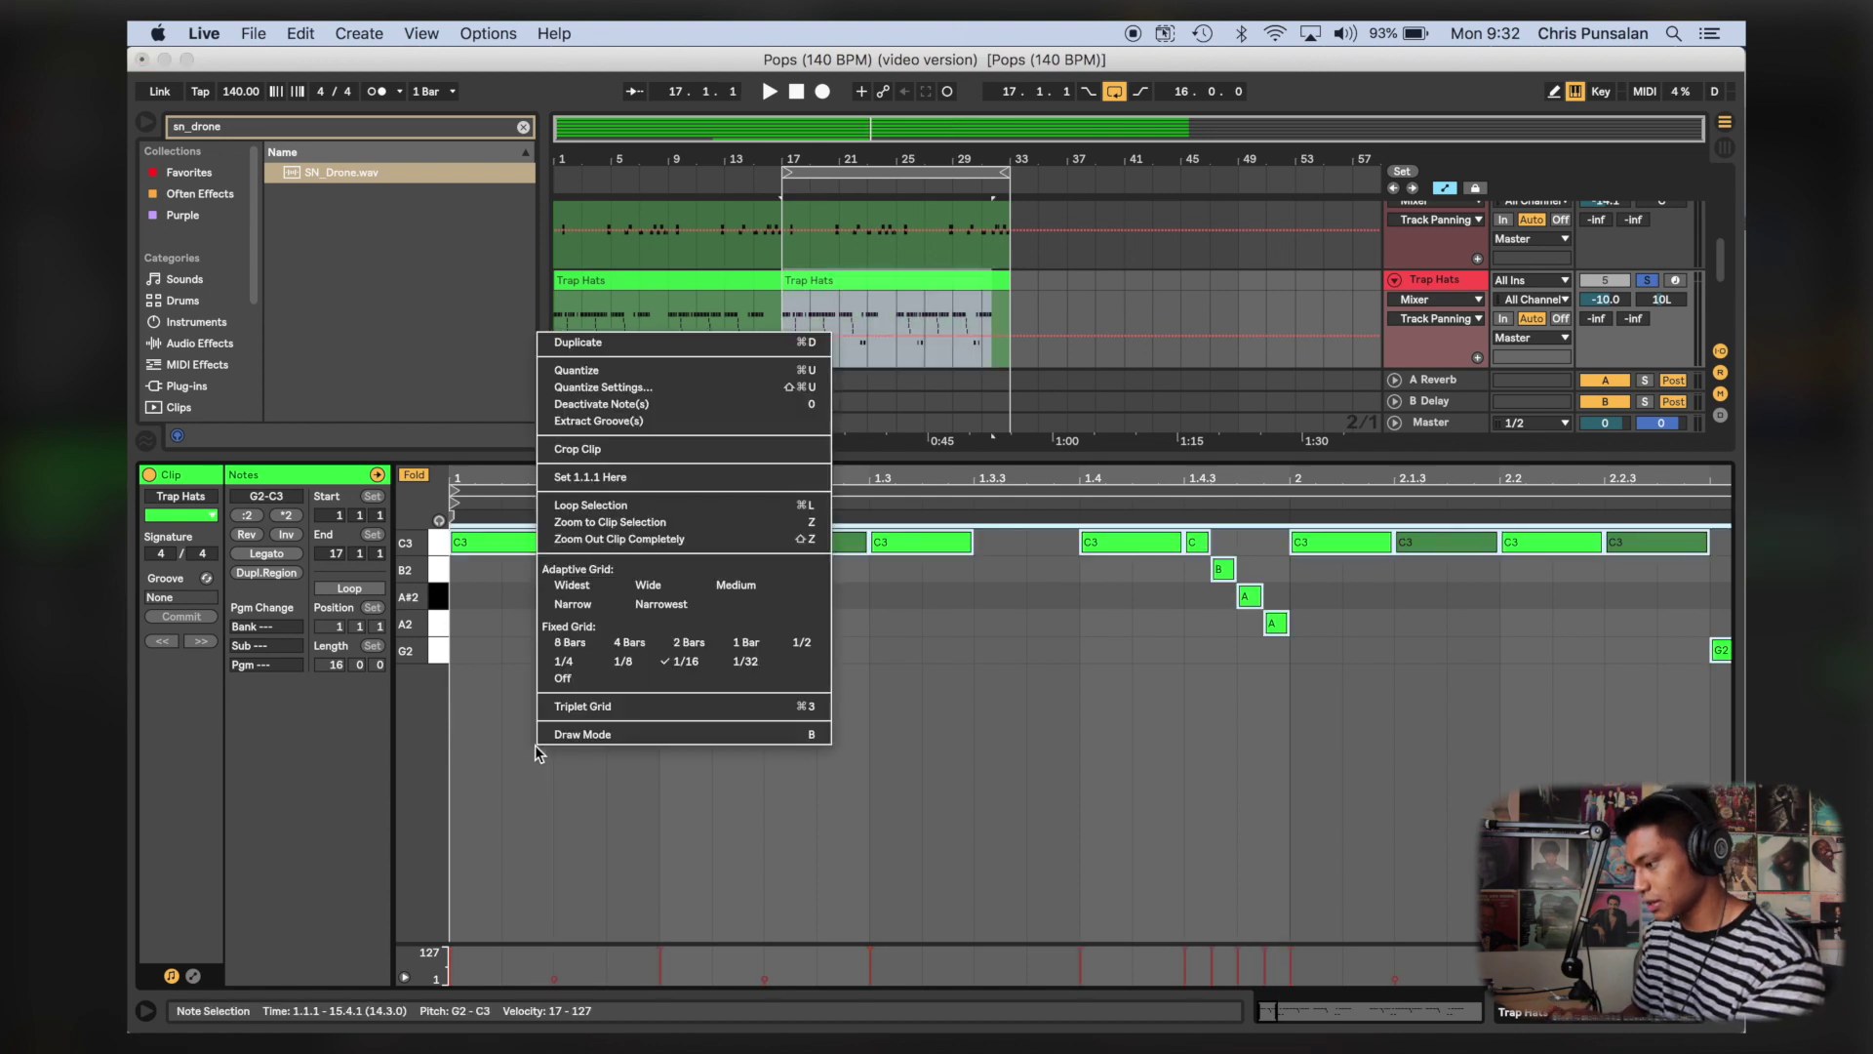
pyautogui.click(593, 679)
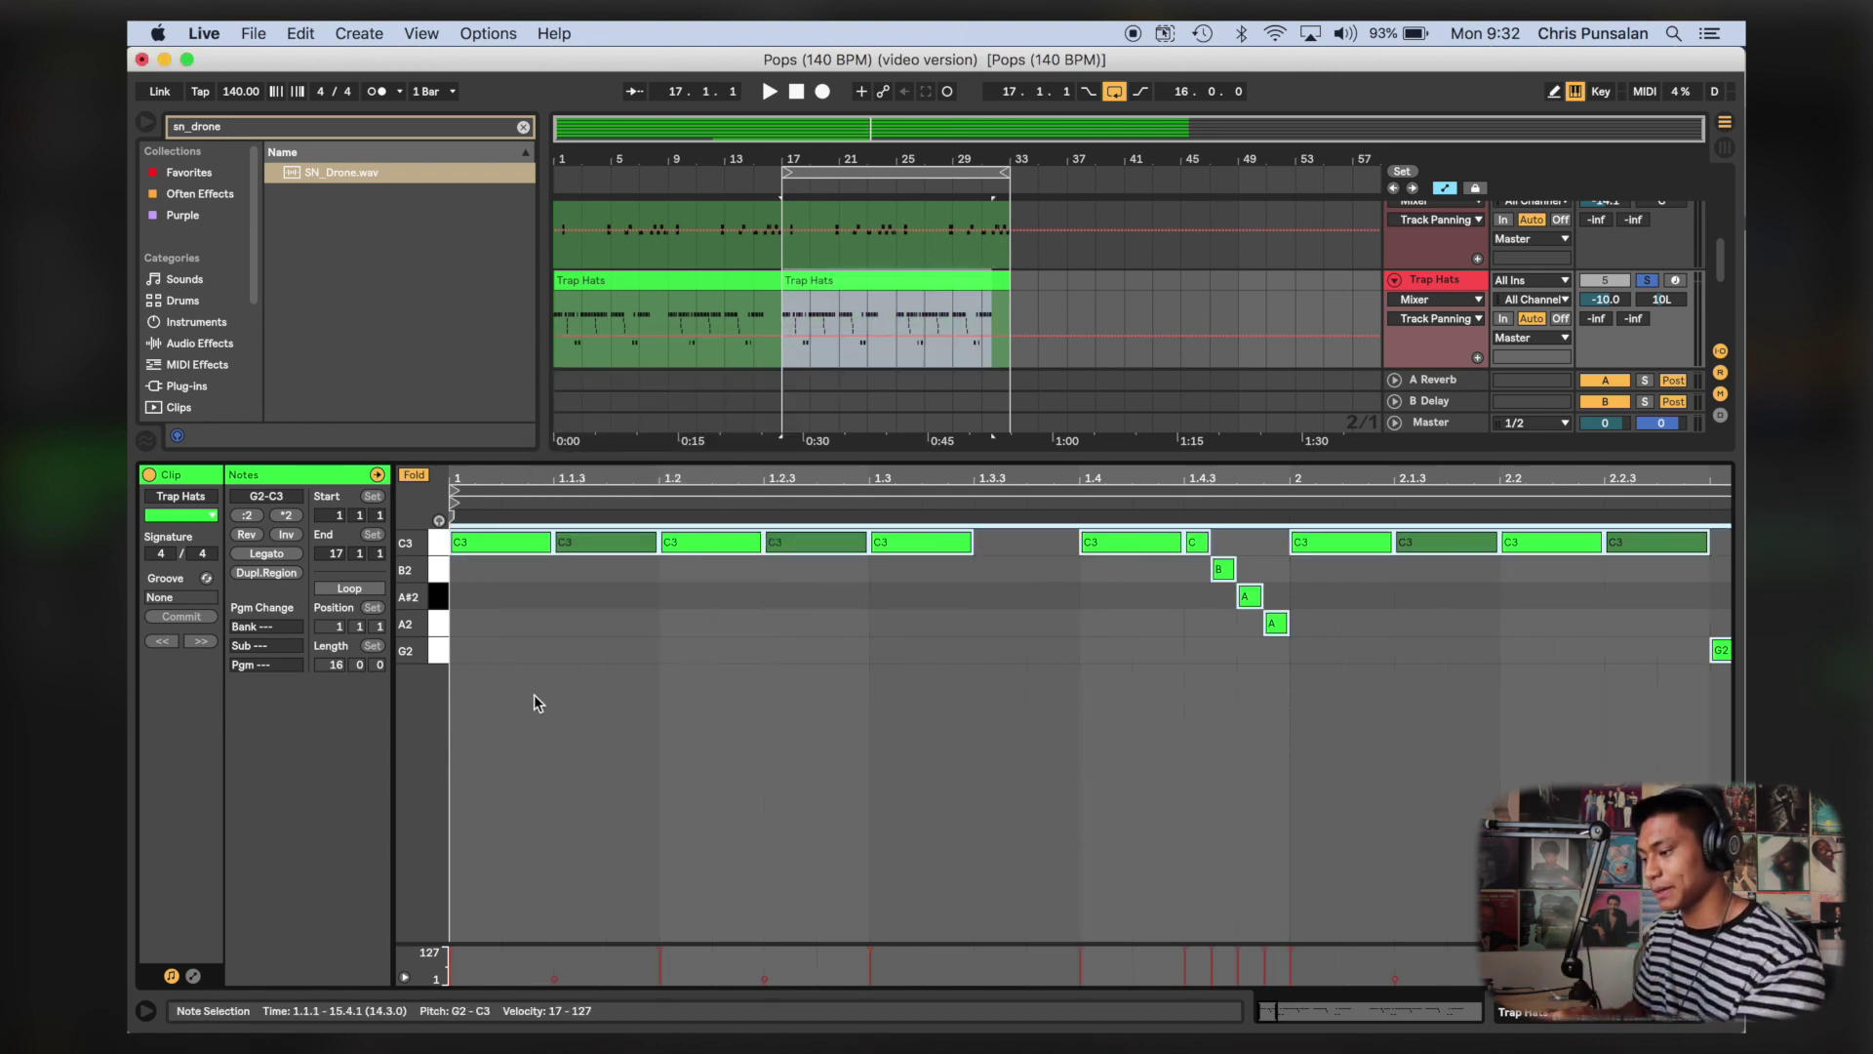
# Step: Nudge every hi-hat note slightly later, then view the whole clip and play it
pyautogui.click(533, 695)
pyautogui.press('+')
pyautogui.press('+')
pyautogui.press('+')
pyautogui.press('+')
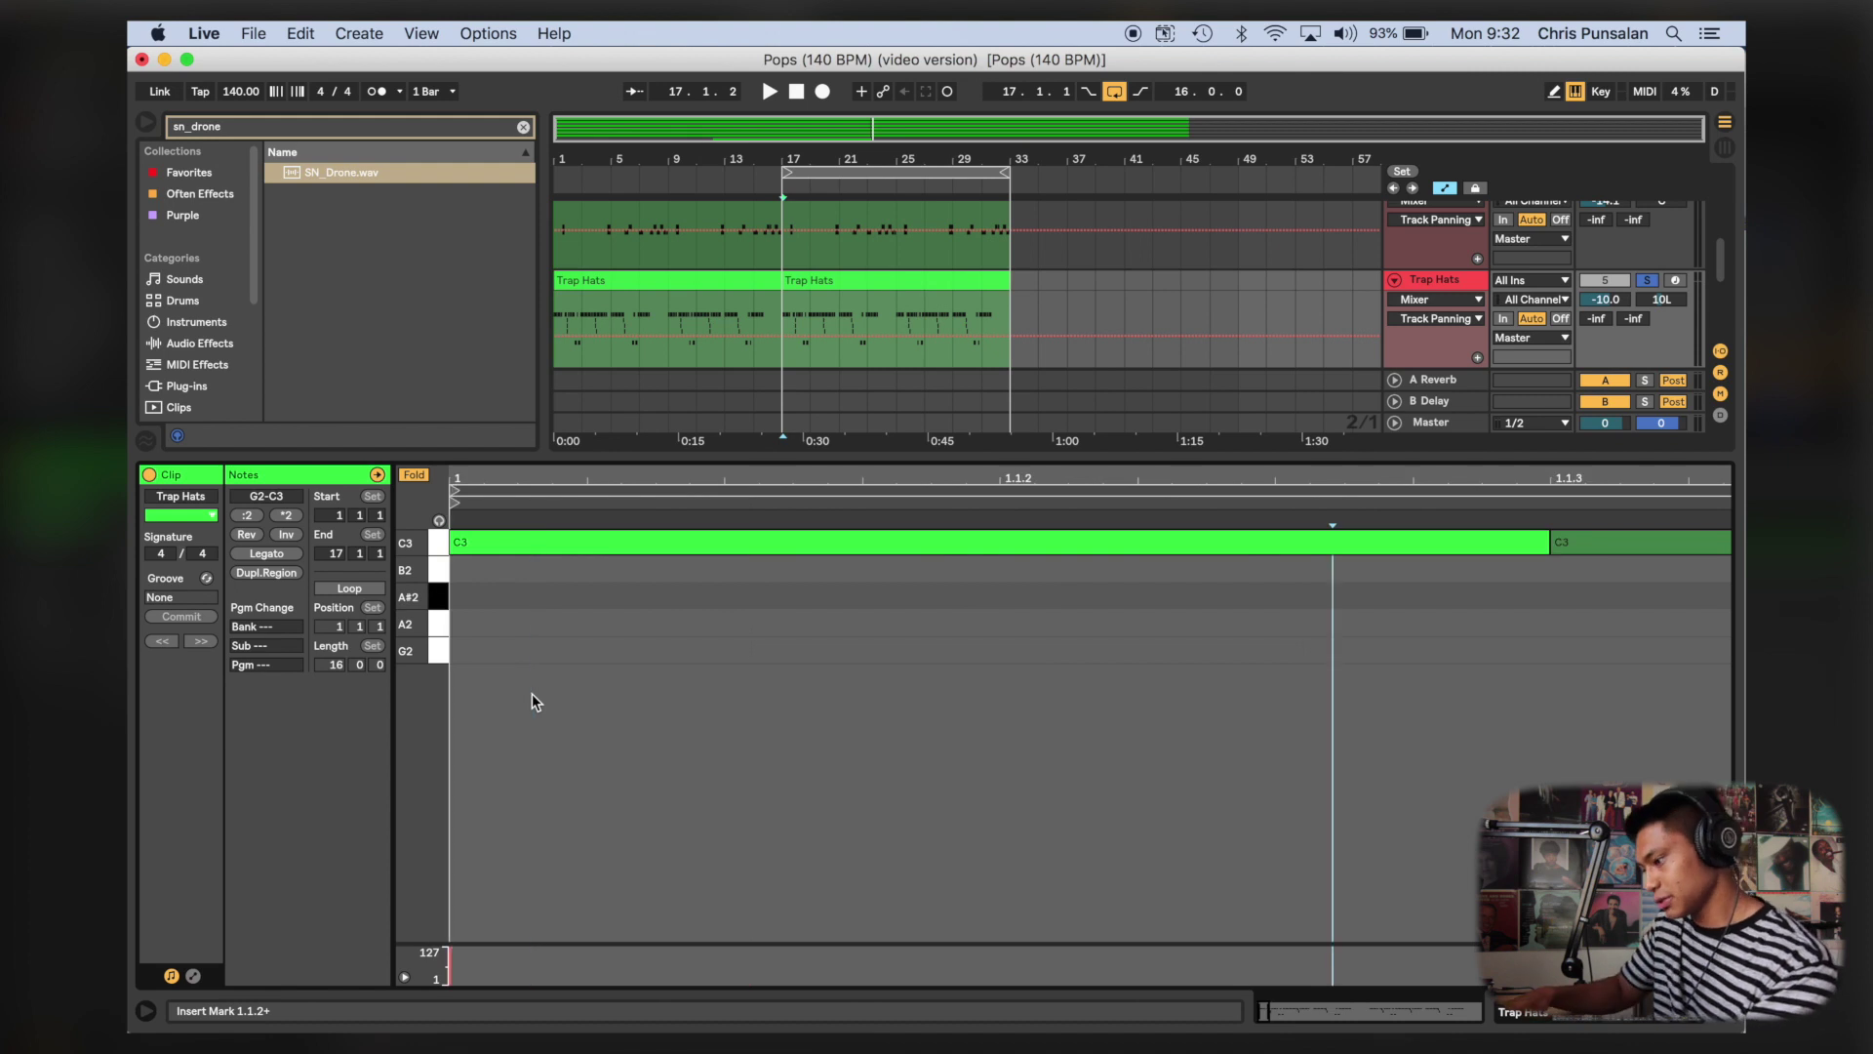
pyautogui.press('super+a')
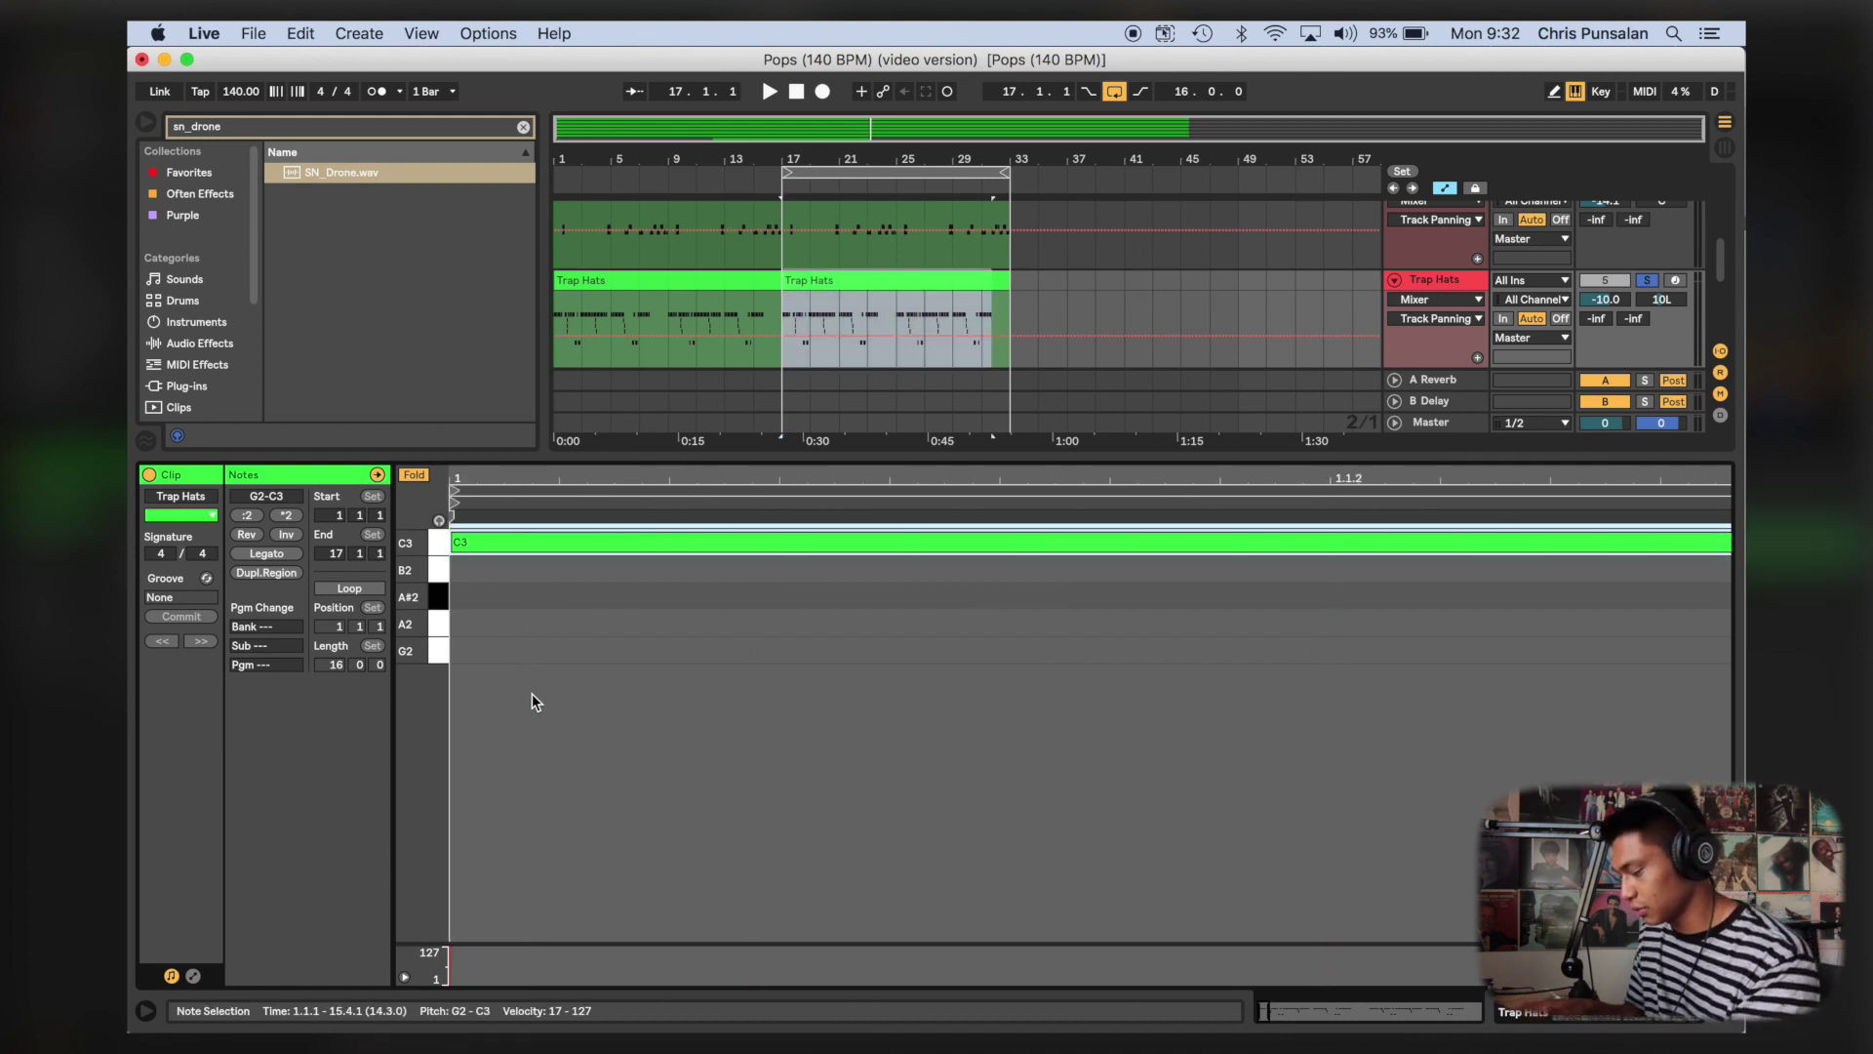
pyautogui.press('super+Right')
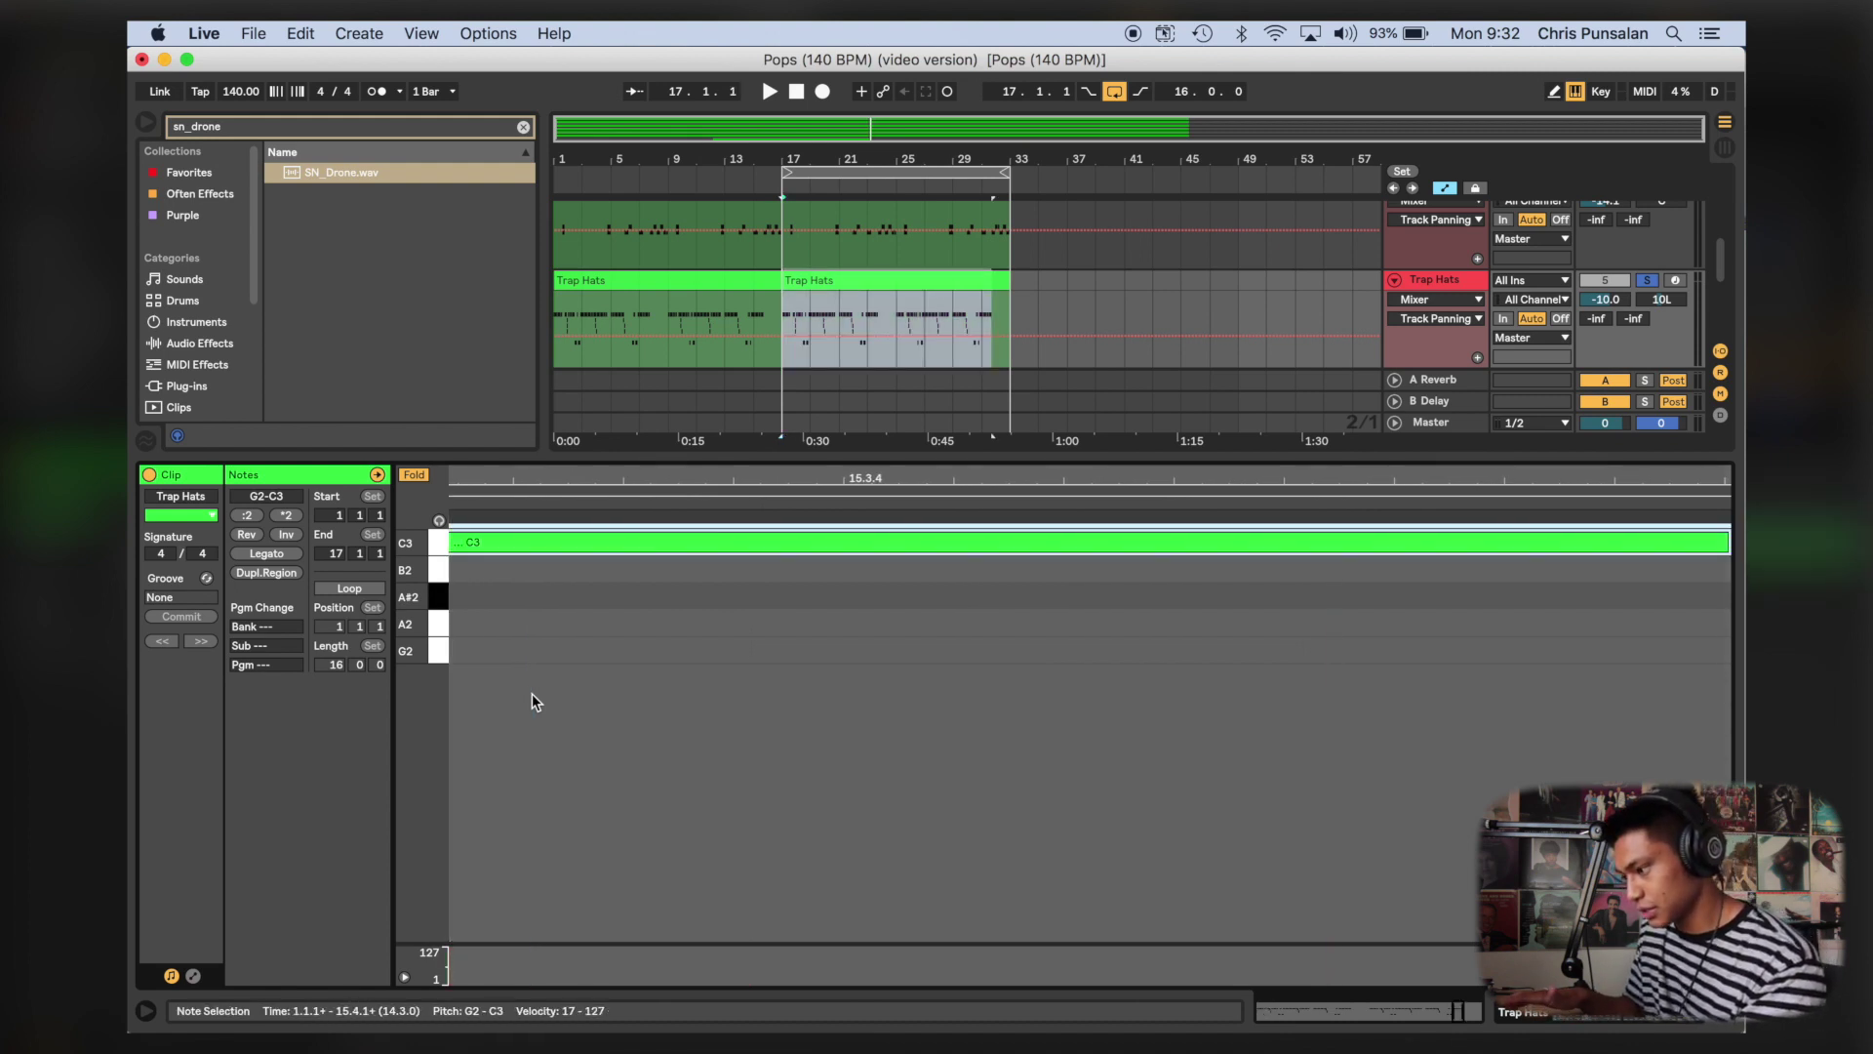
pyautogui.press('-')
pyautogui.press('+')
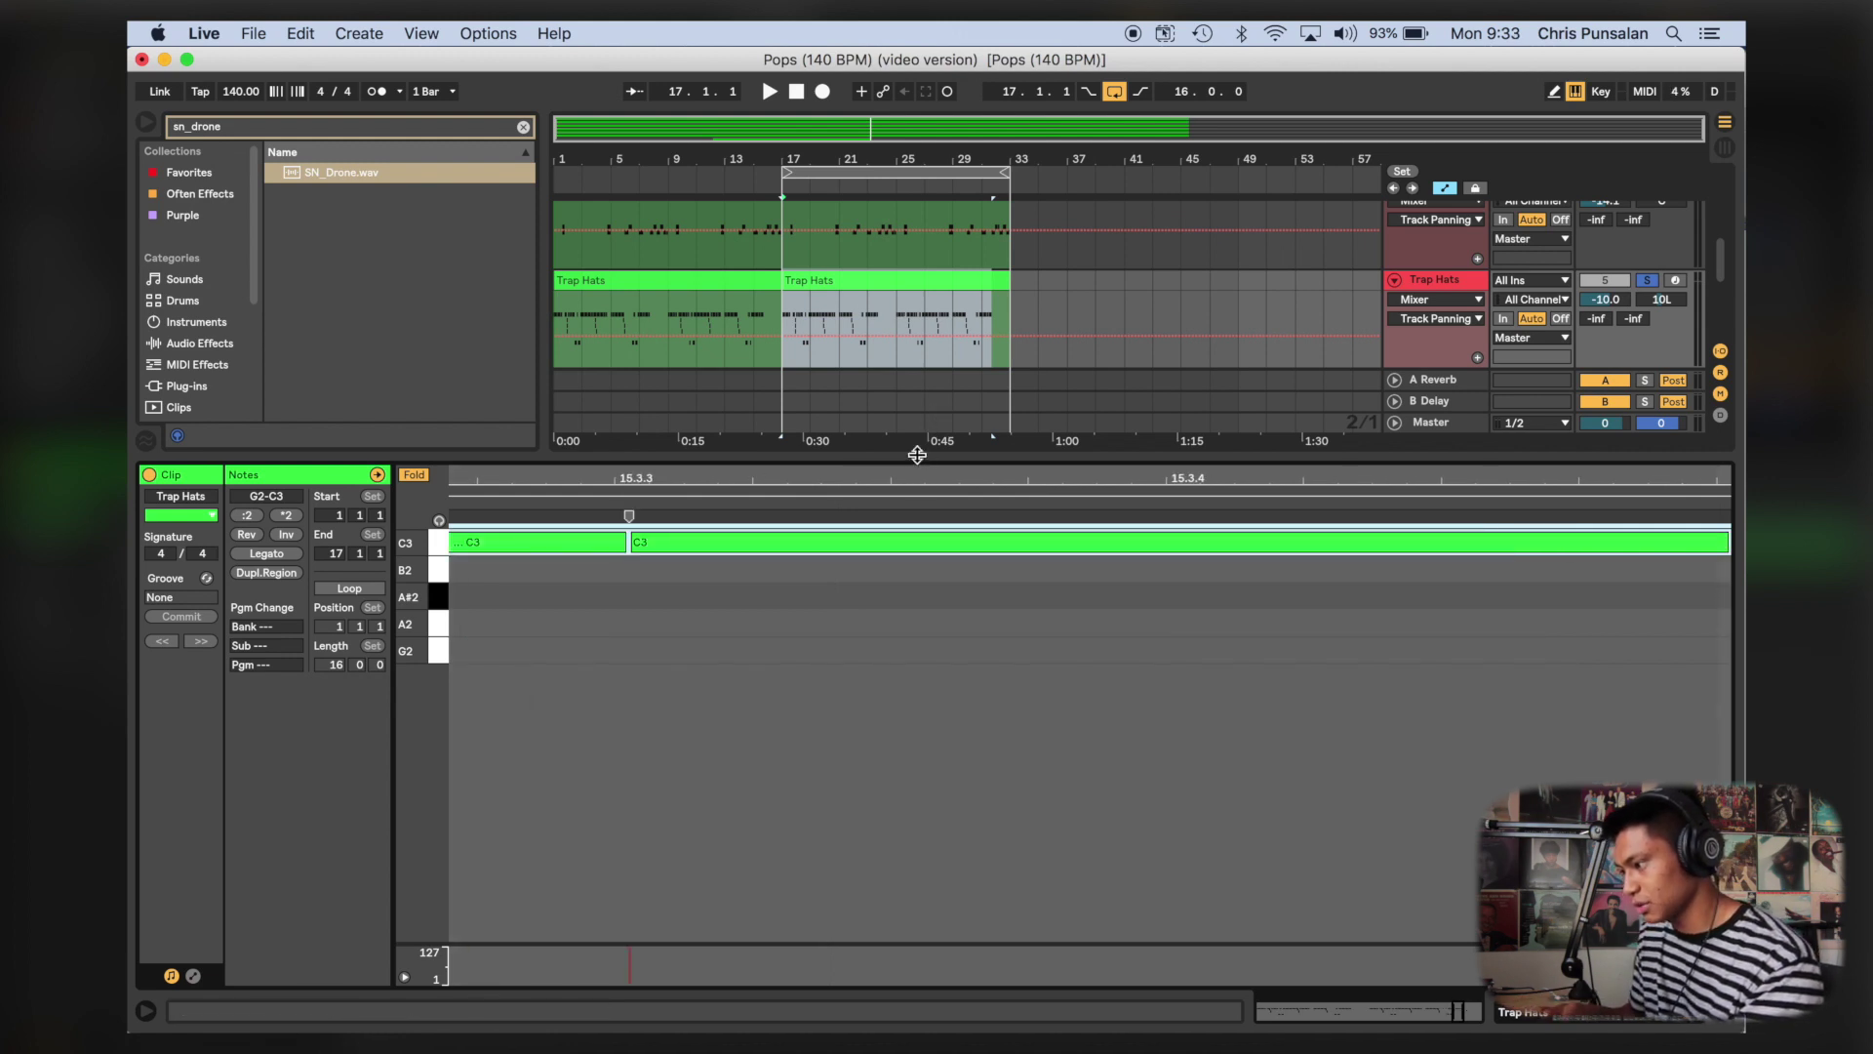
pyautogui.press('super+alt+l')
pyautogui.press('super+alt+l')
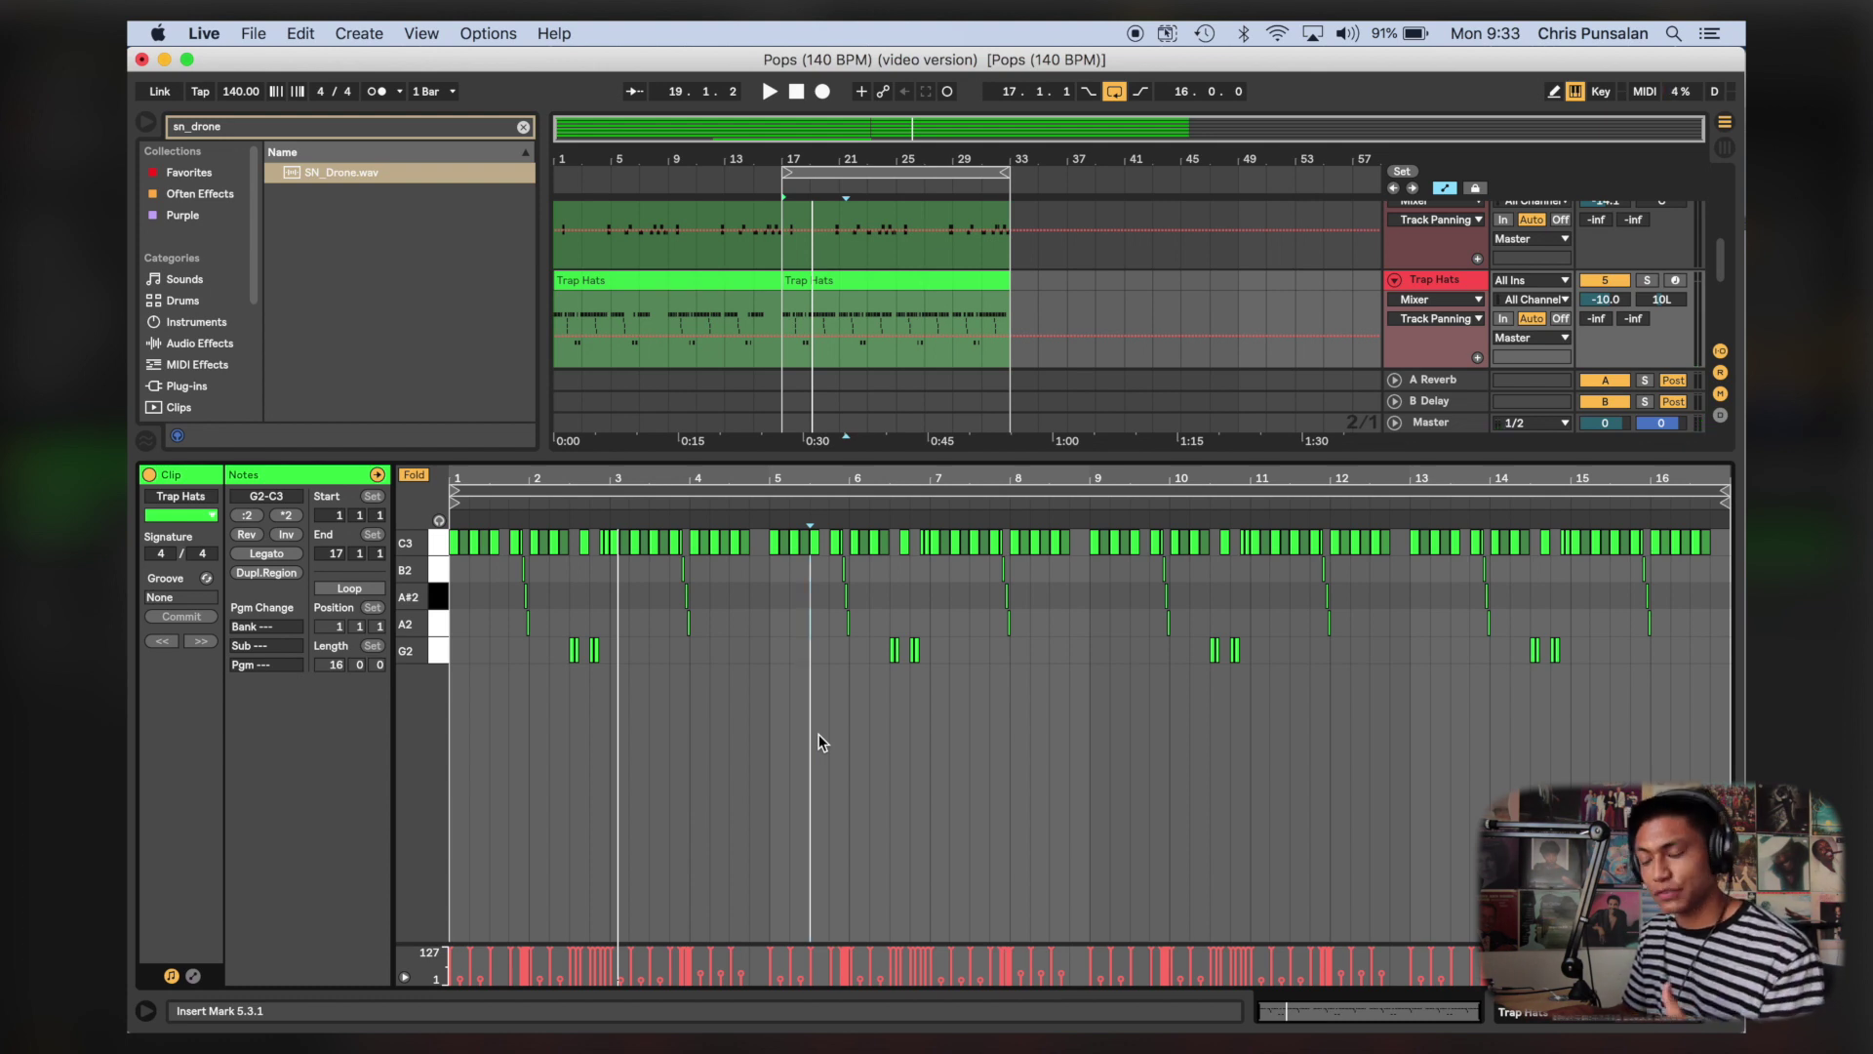
pyautogui.press('space')
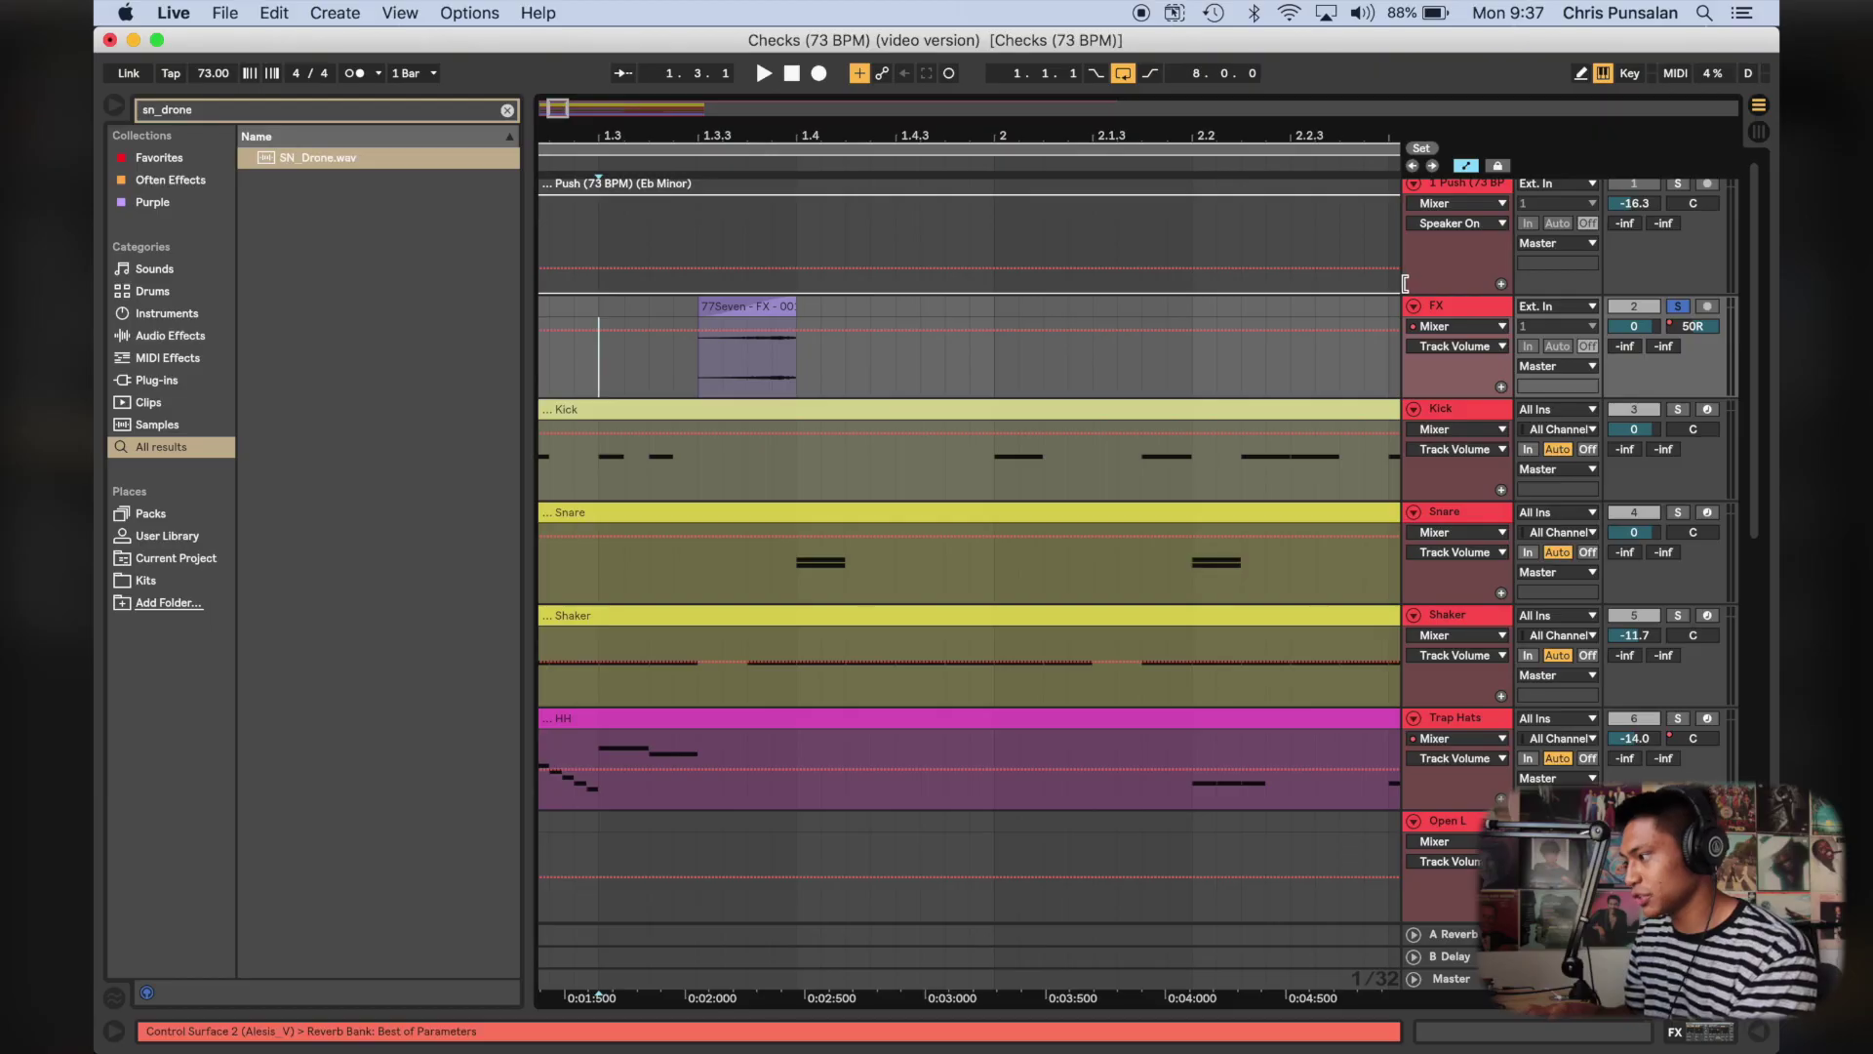
# Step: Play from just before the FX clip, show the automation envelopes, and replay the panning sweep
pyautogui.click(733, 308)
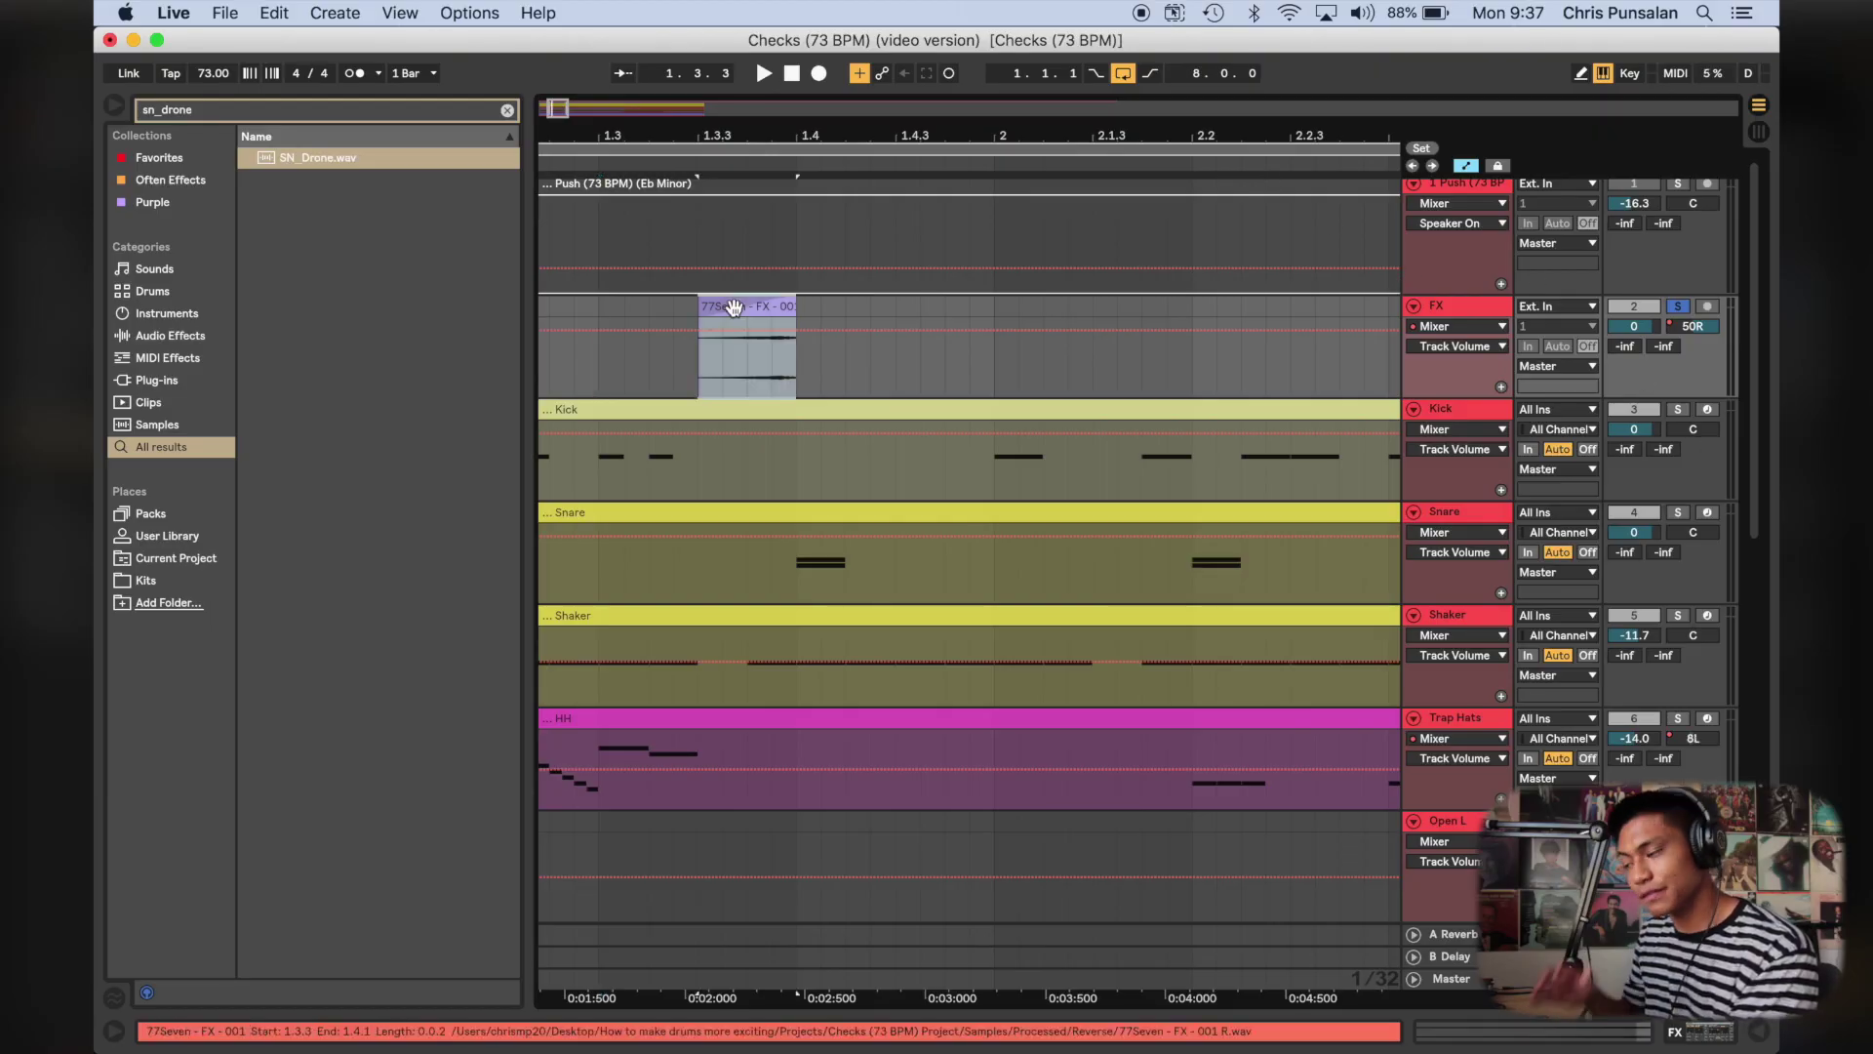
pyautogui.click(601, 367)
pyautogui.press('space')
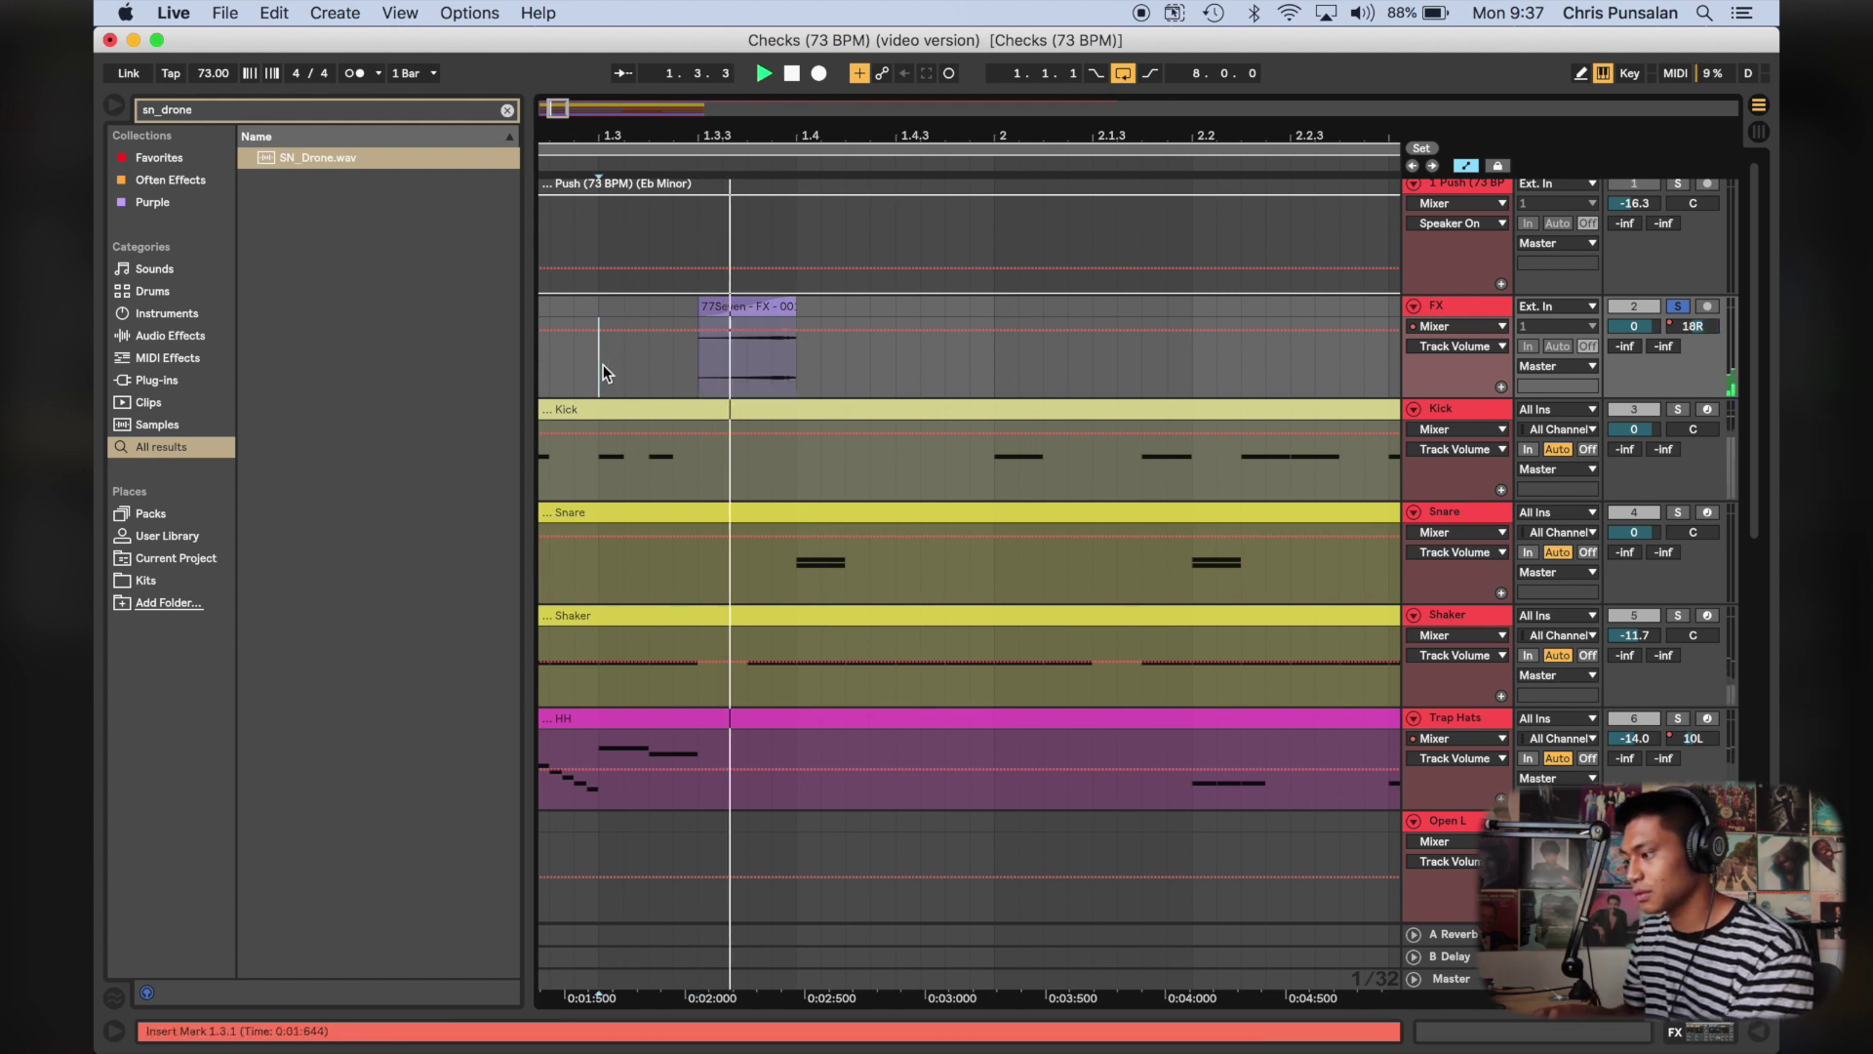
pyautogui.press('space')
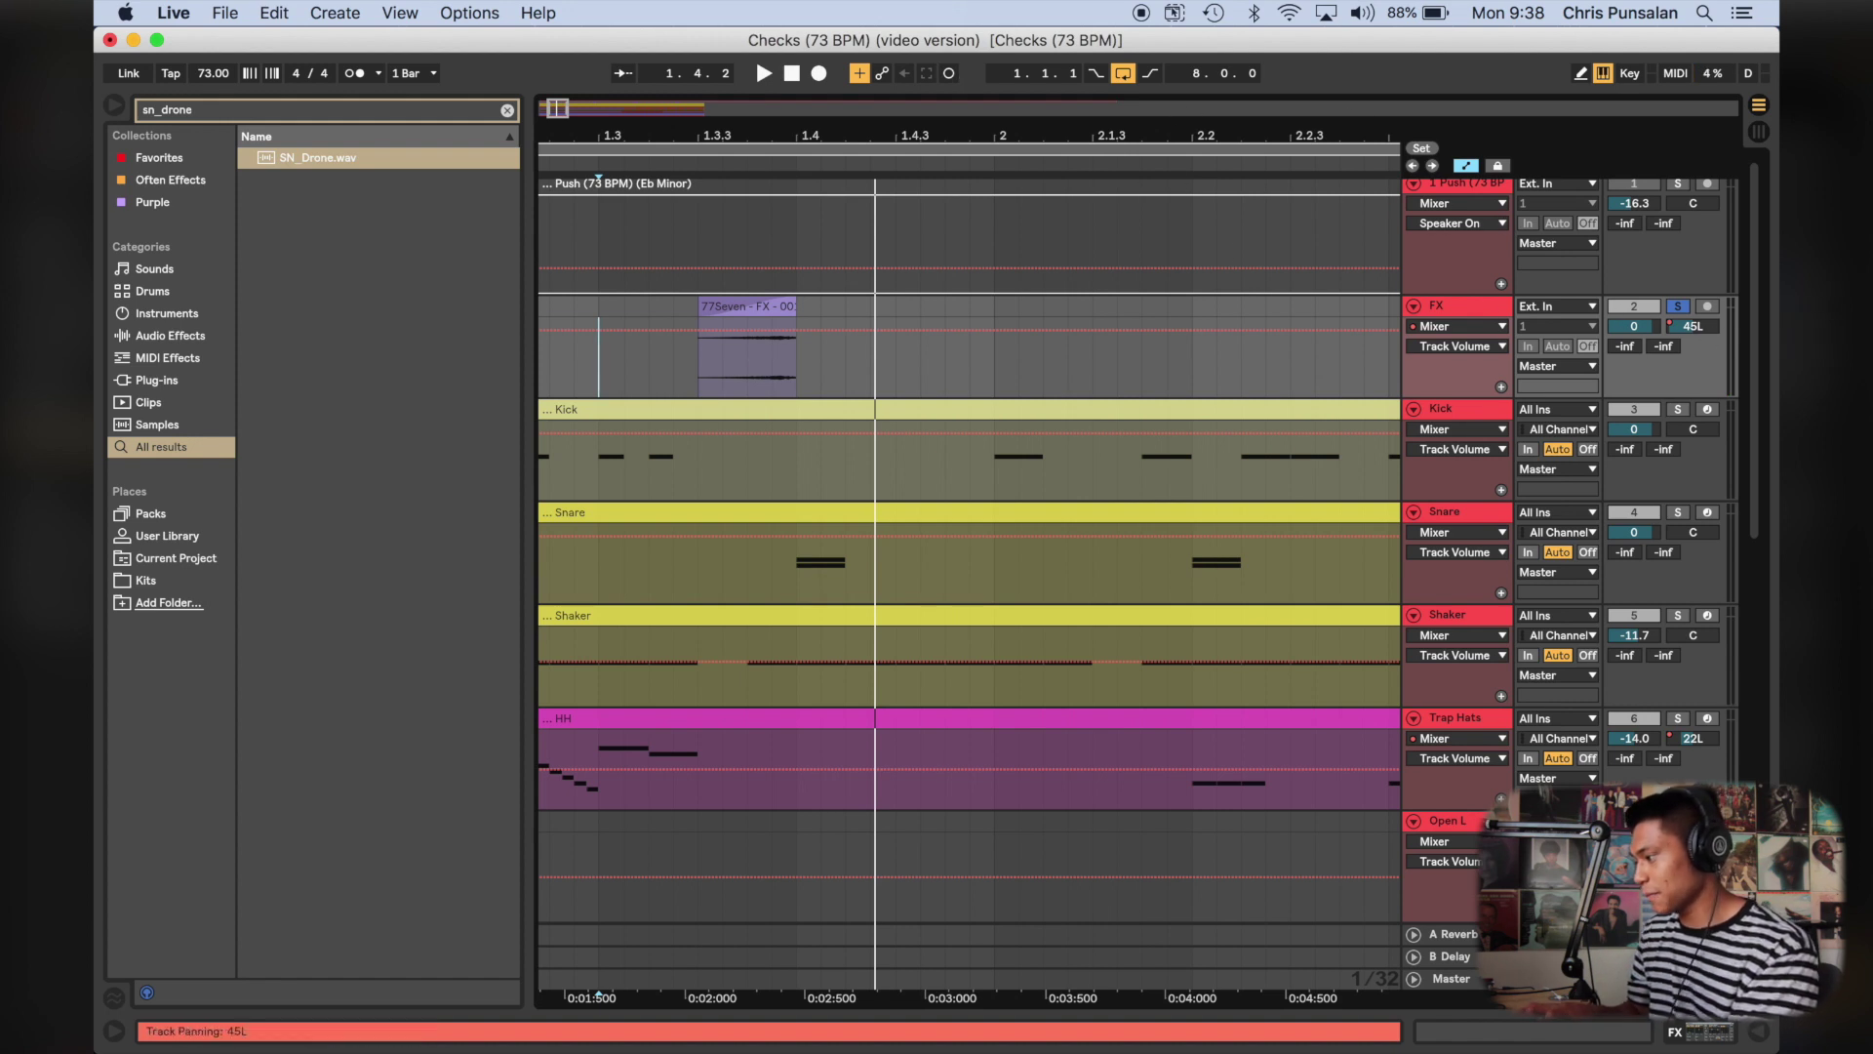
pyautogui.click(599, 369)
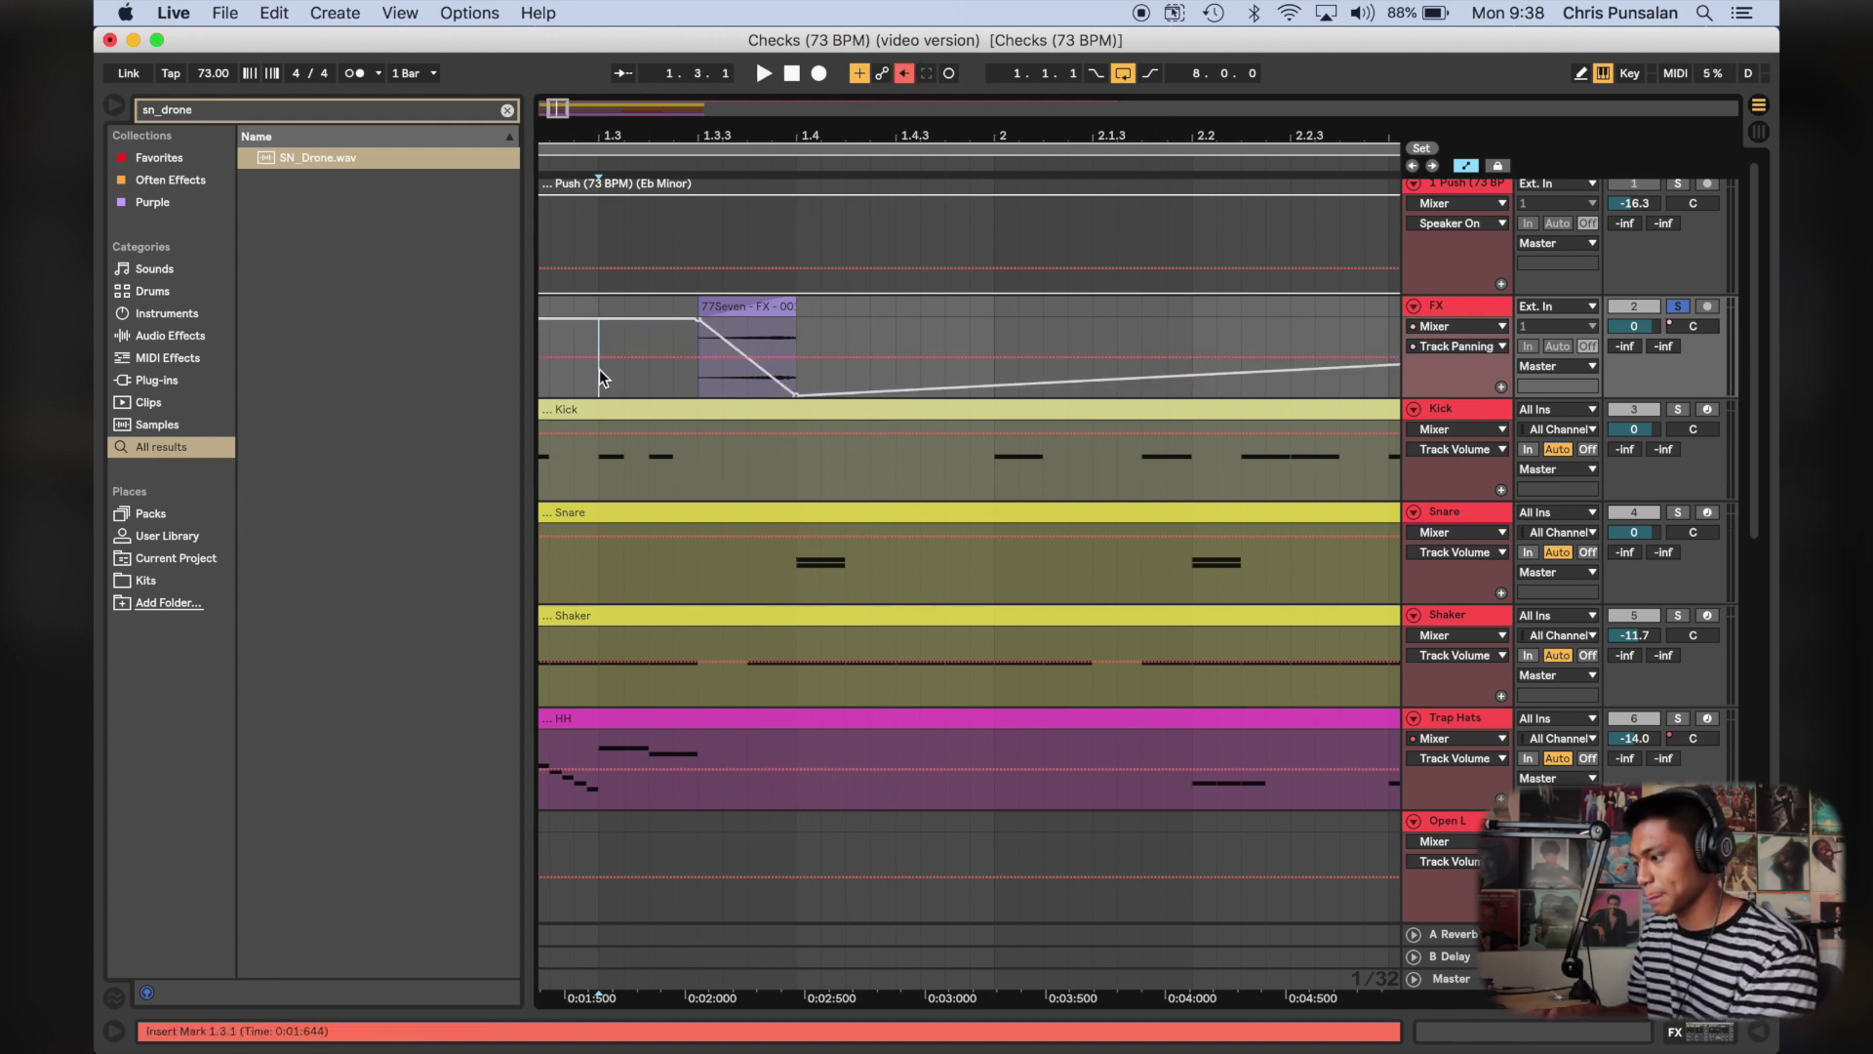
pyautogui.press('space')
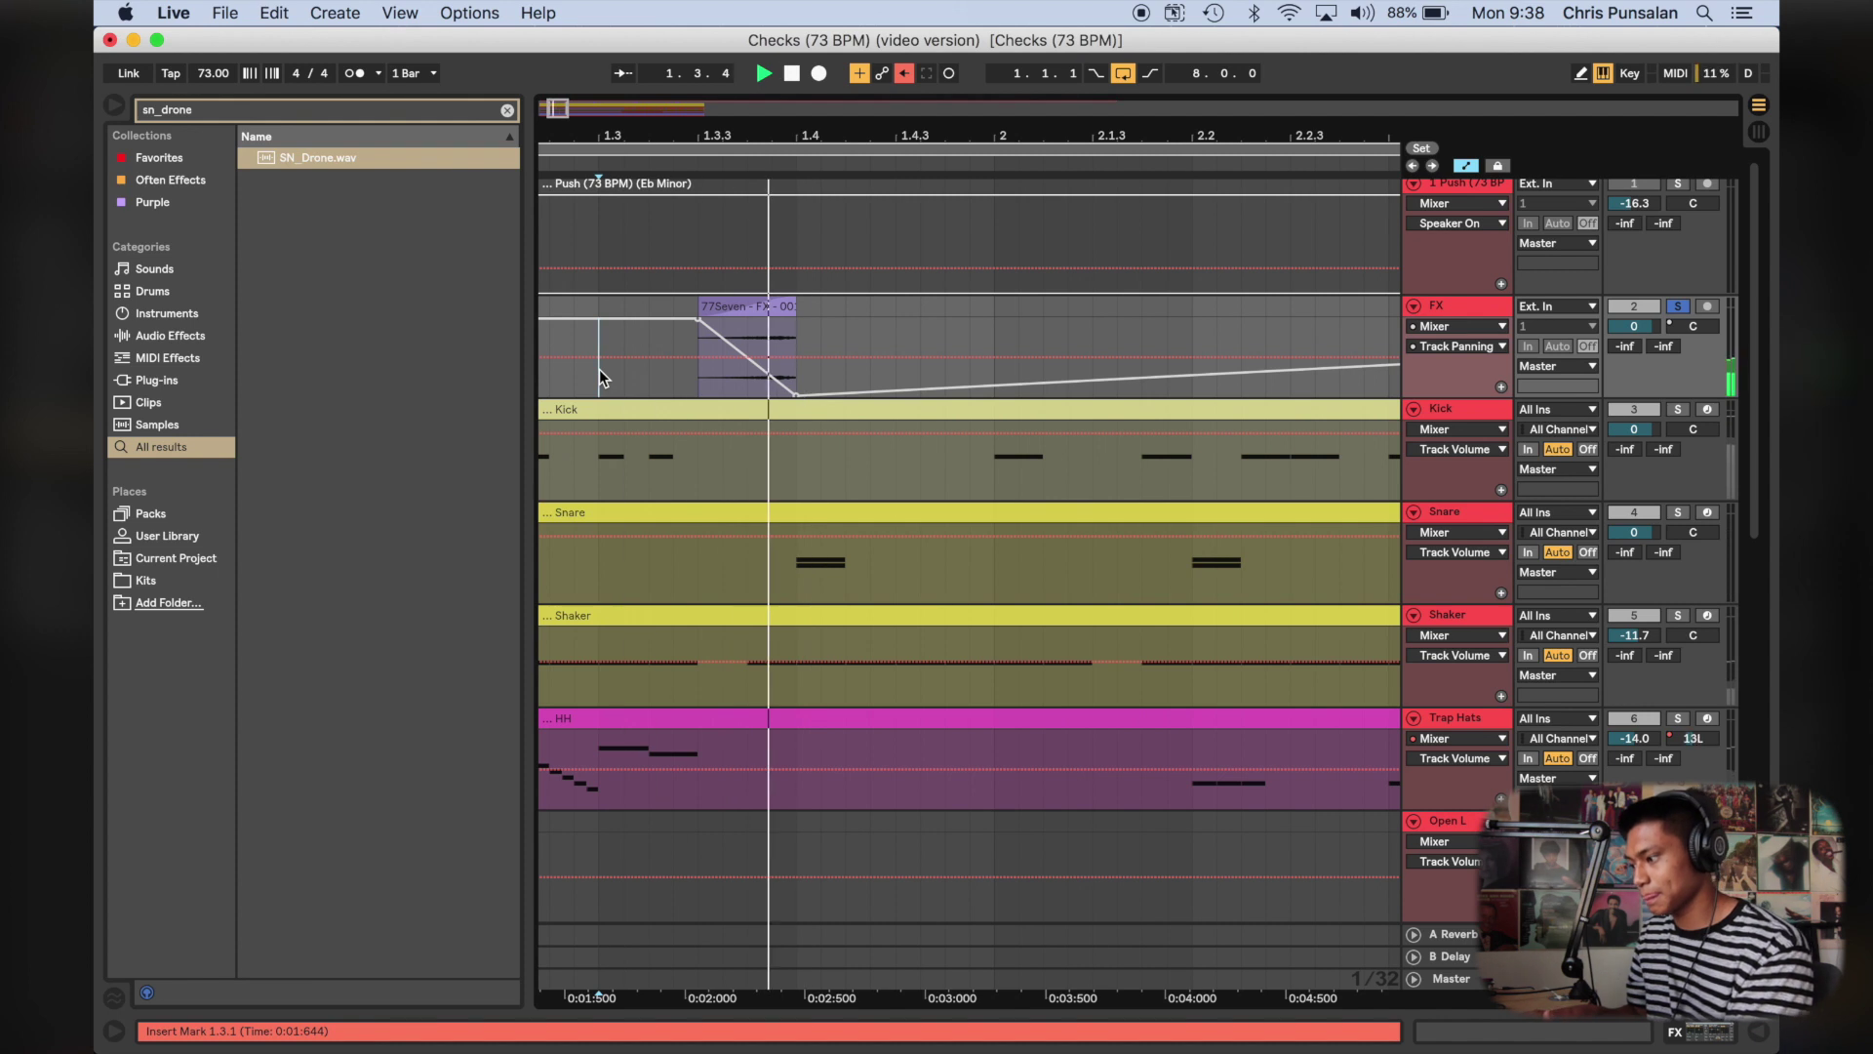
# Step: Set the FX track's automation choosers to Mixer > Track Panning
pyautogui.press('space')
pyautogui.click(1461, 166)
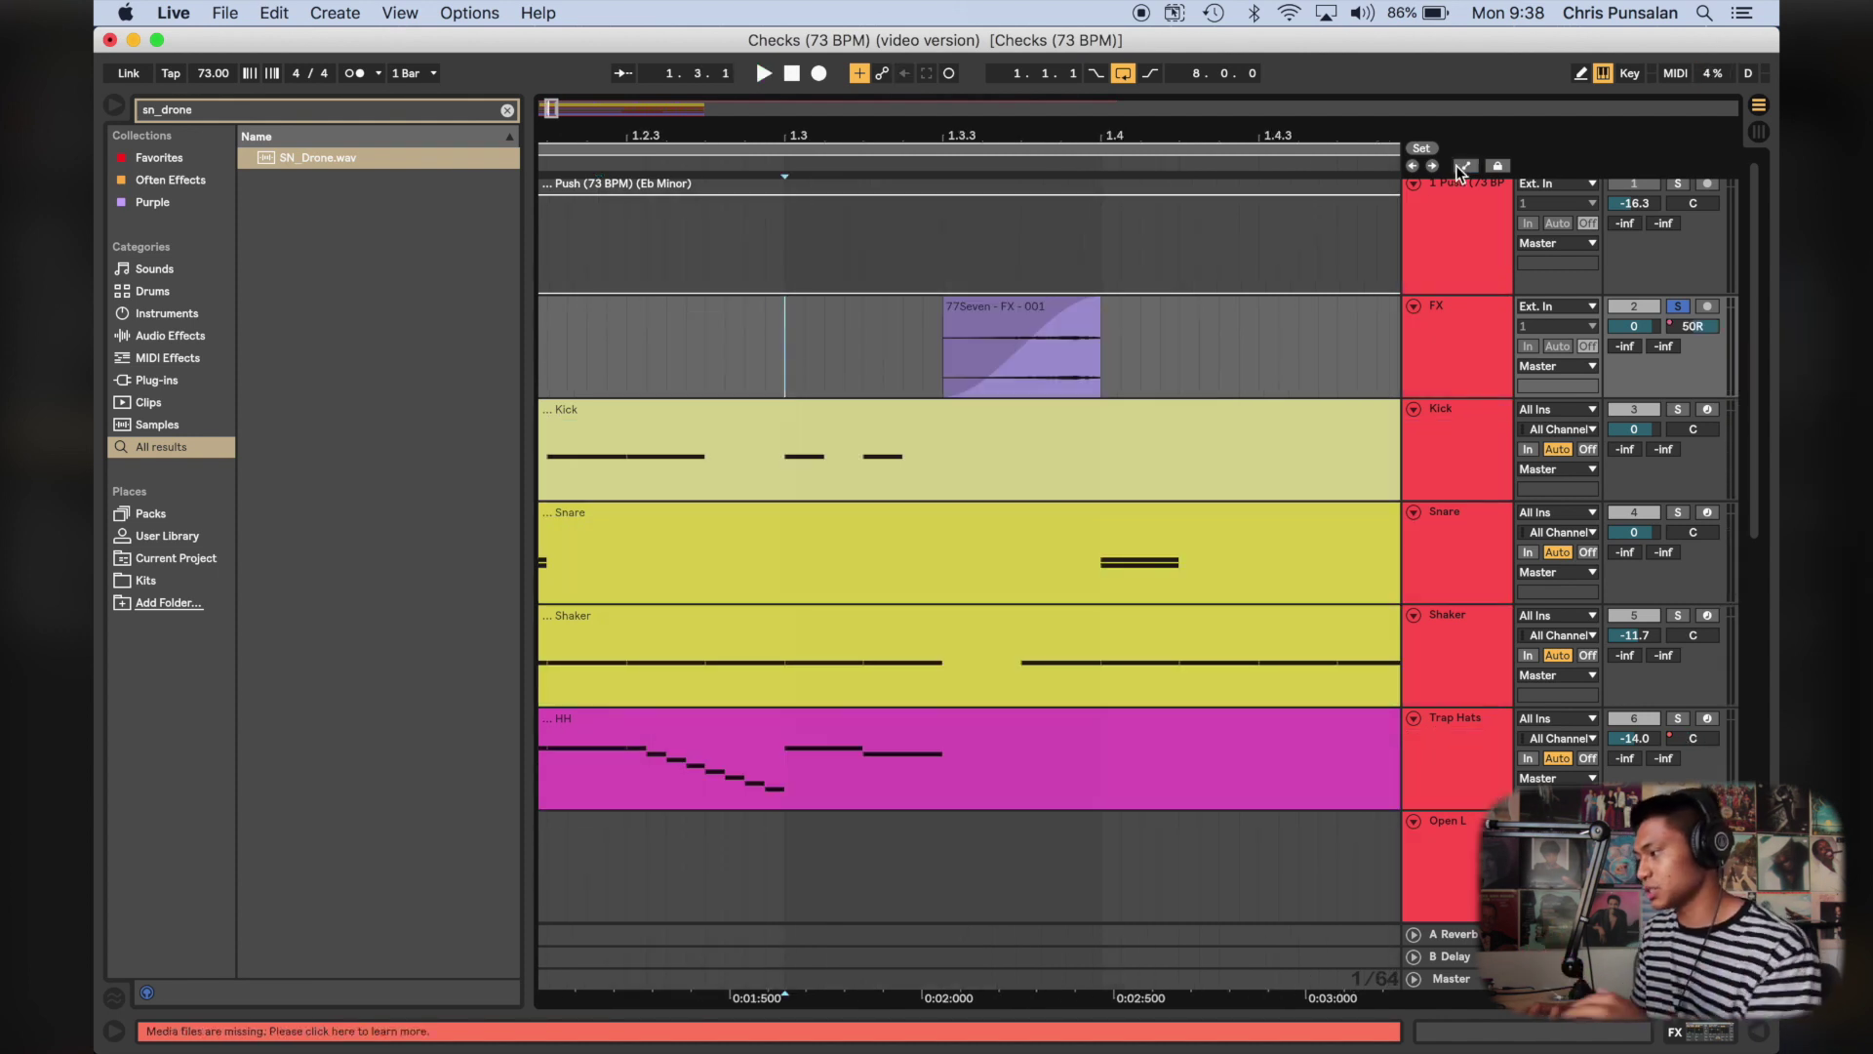
pyautogui.click(1457, 166)
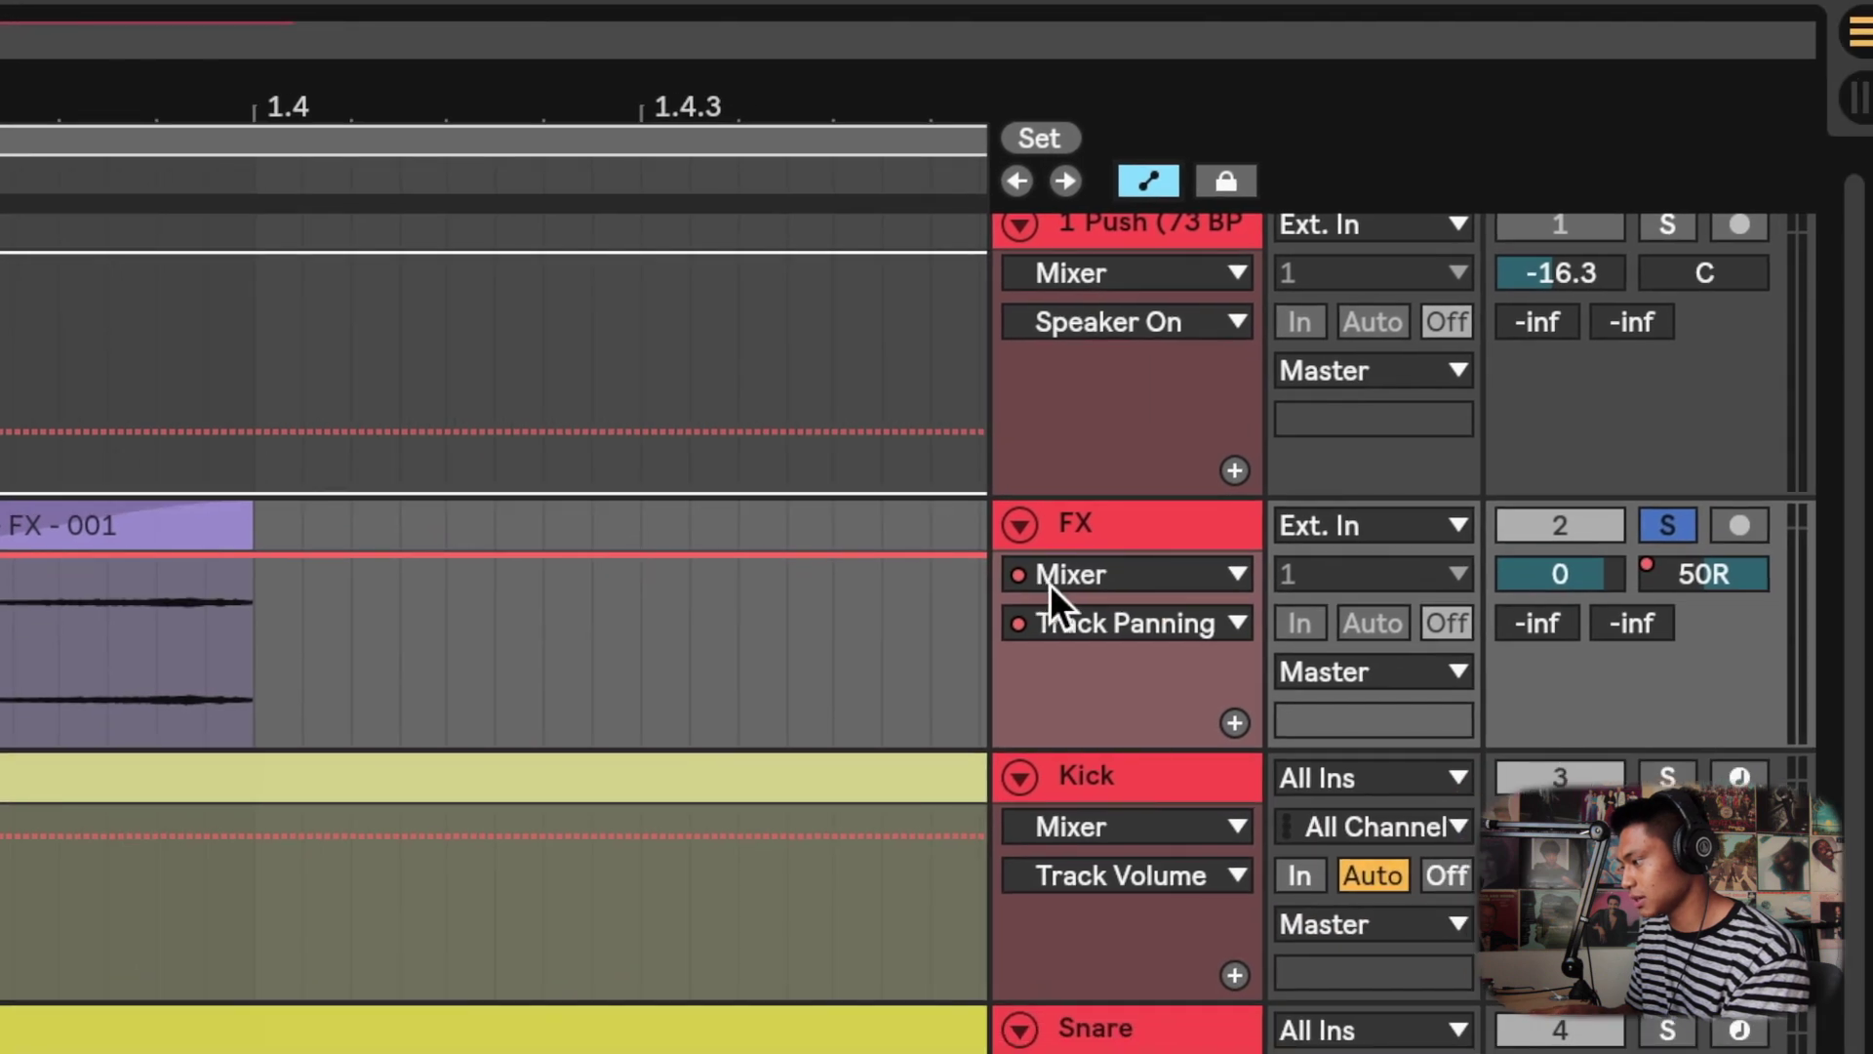
pyautogui.click(1050, 584)
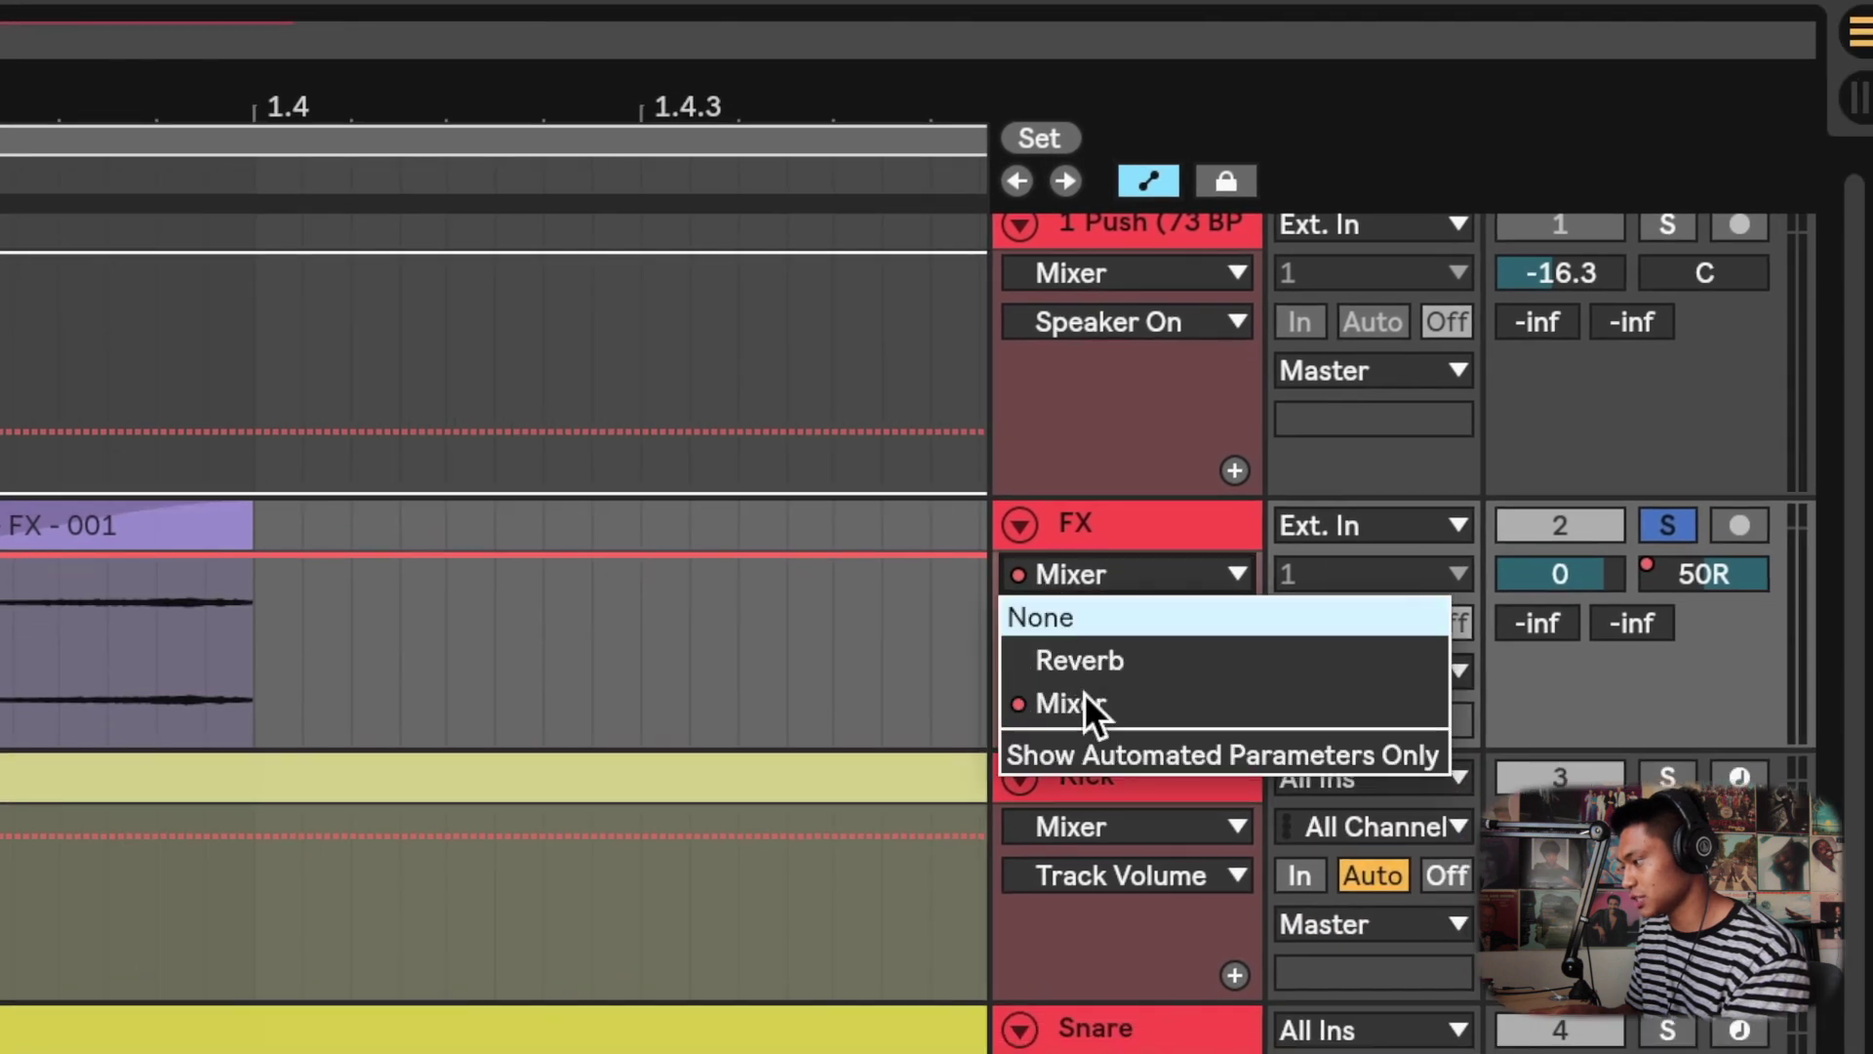
pyautogui.click(1093, 711)
pyautogui.click(1046, 619)
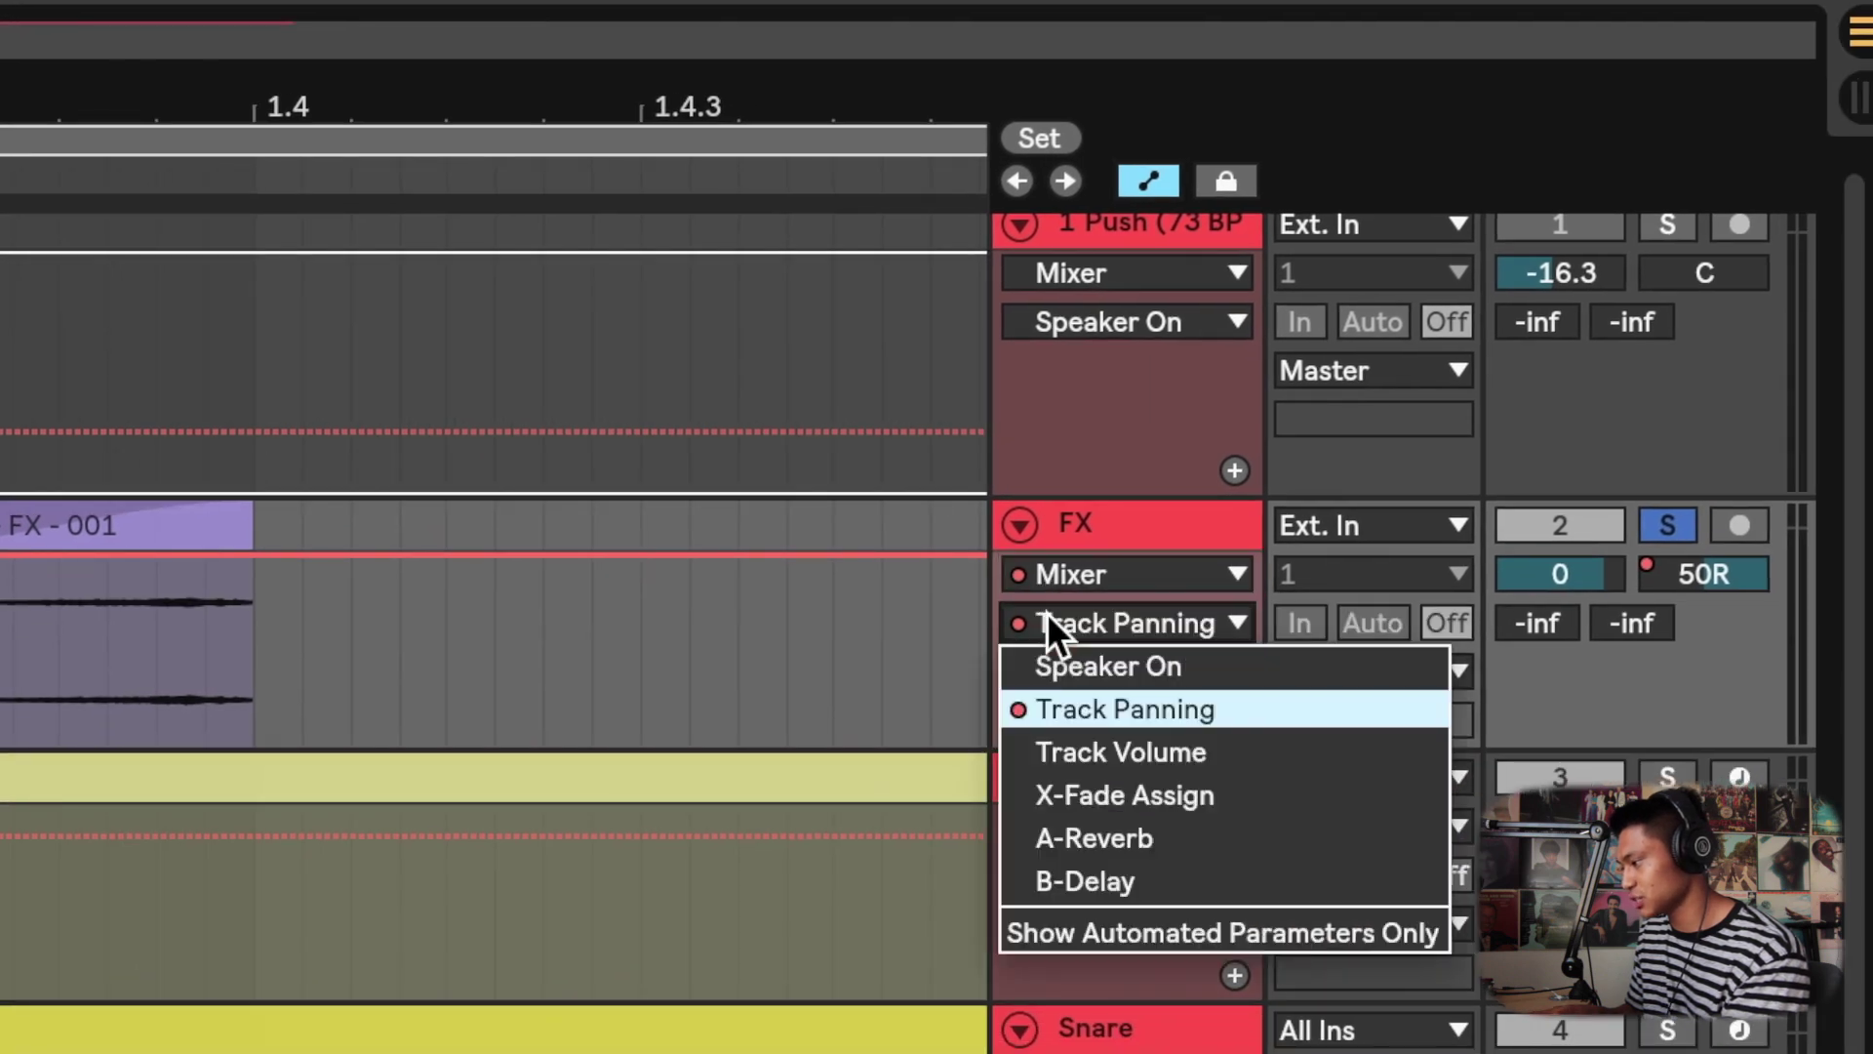
pyautogui.click(1127, 718)
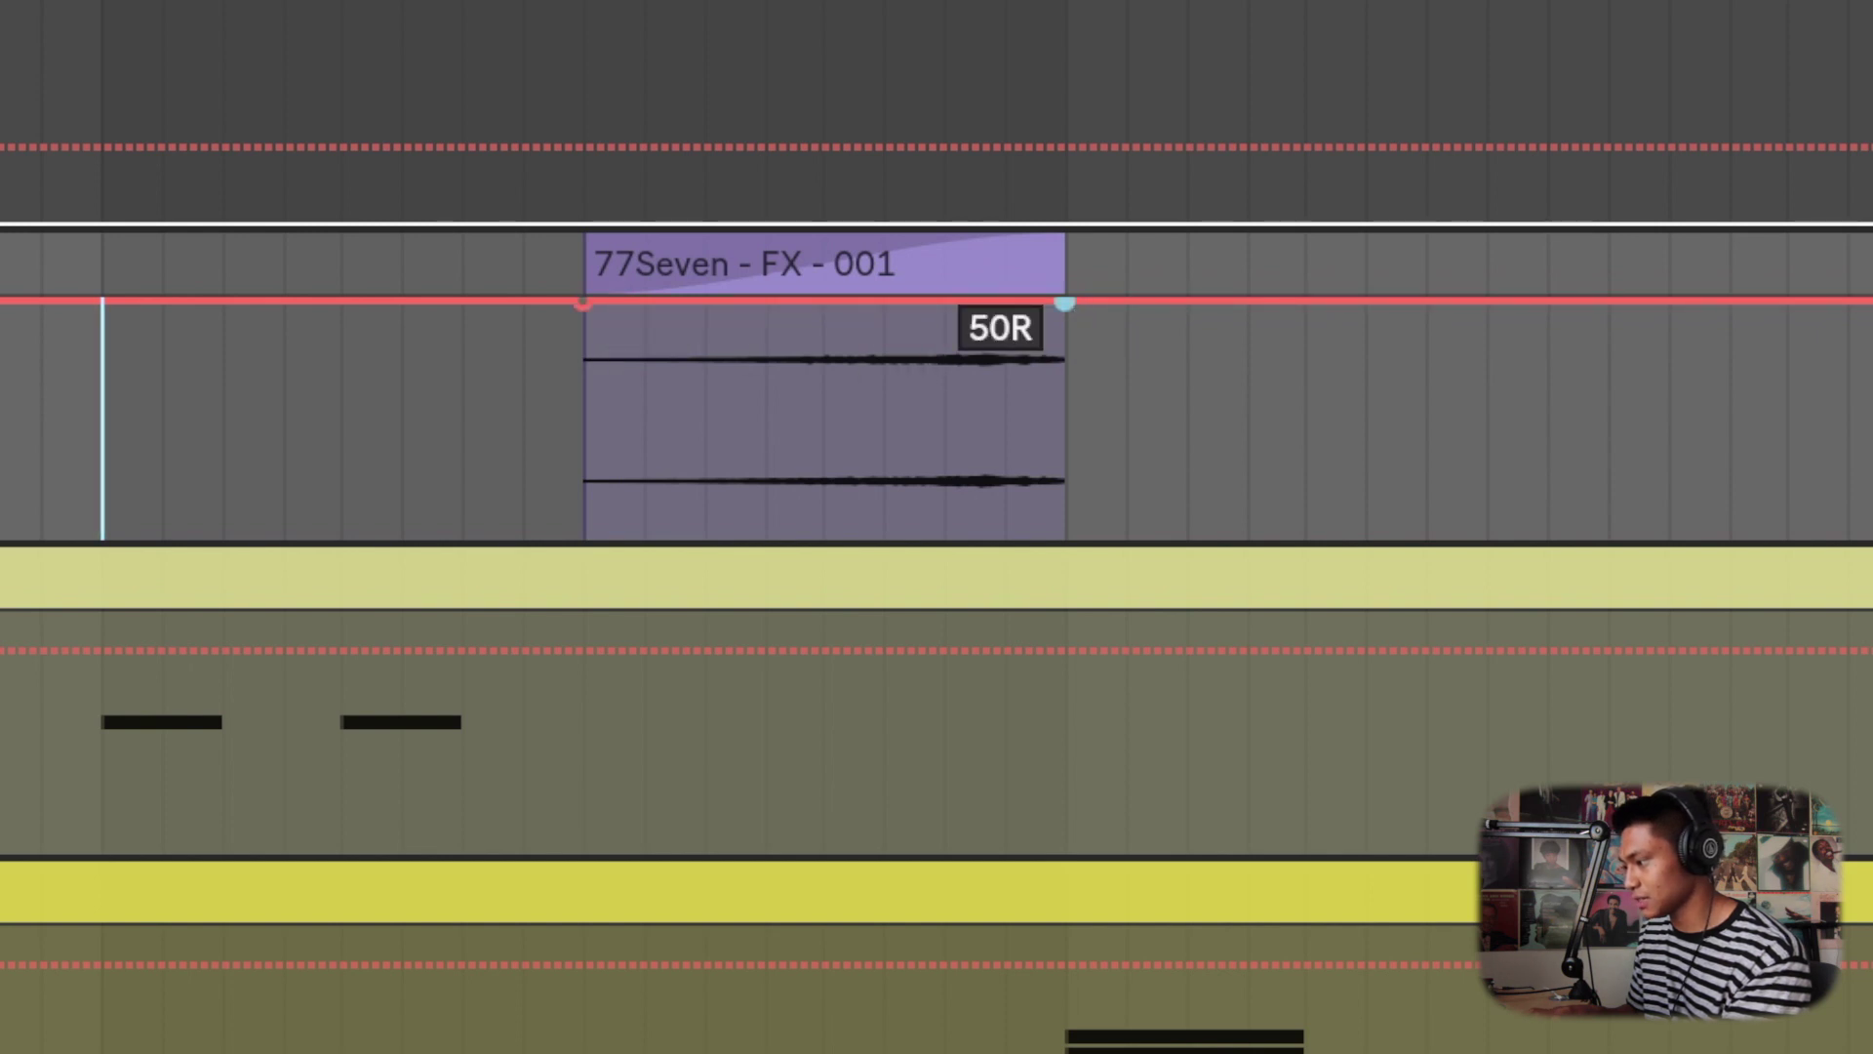
# Step: Pull the clip-end panning breakpoint down to 50L and play from the FX clip start
pyautogui.moveTo(1077, 314); pyautogui.dragTo(1076, 536)
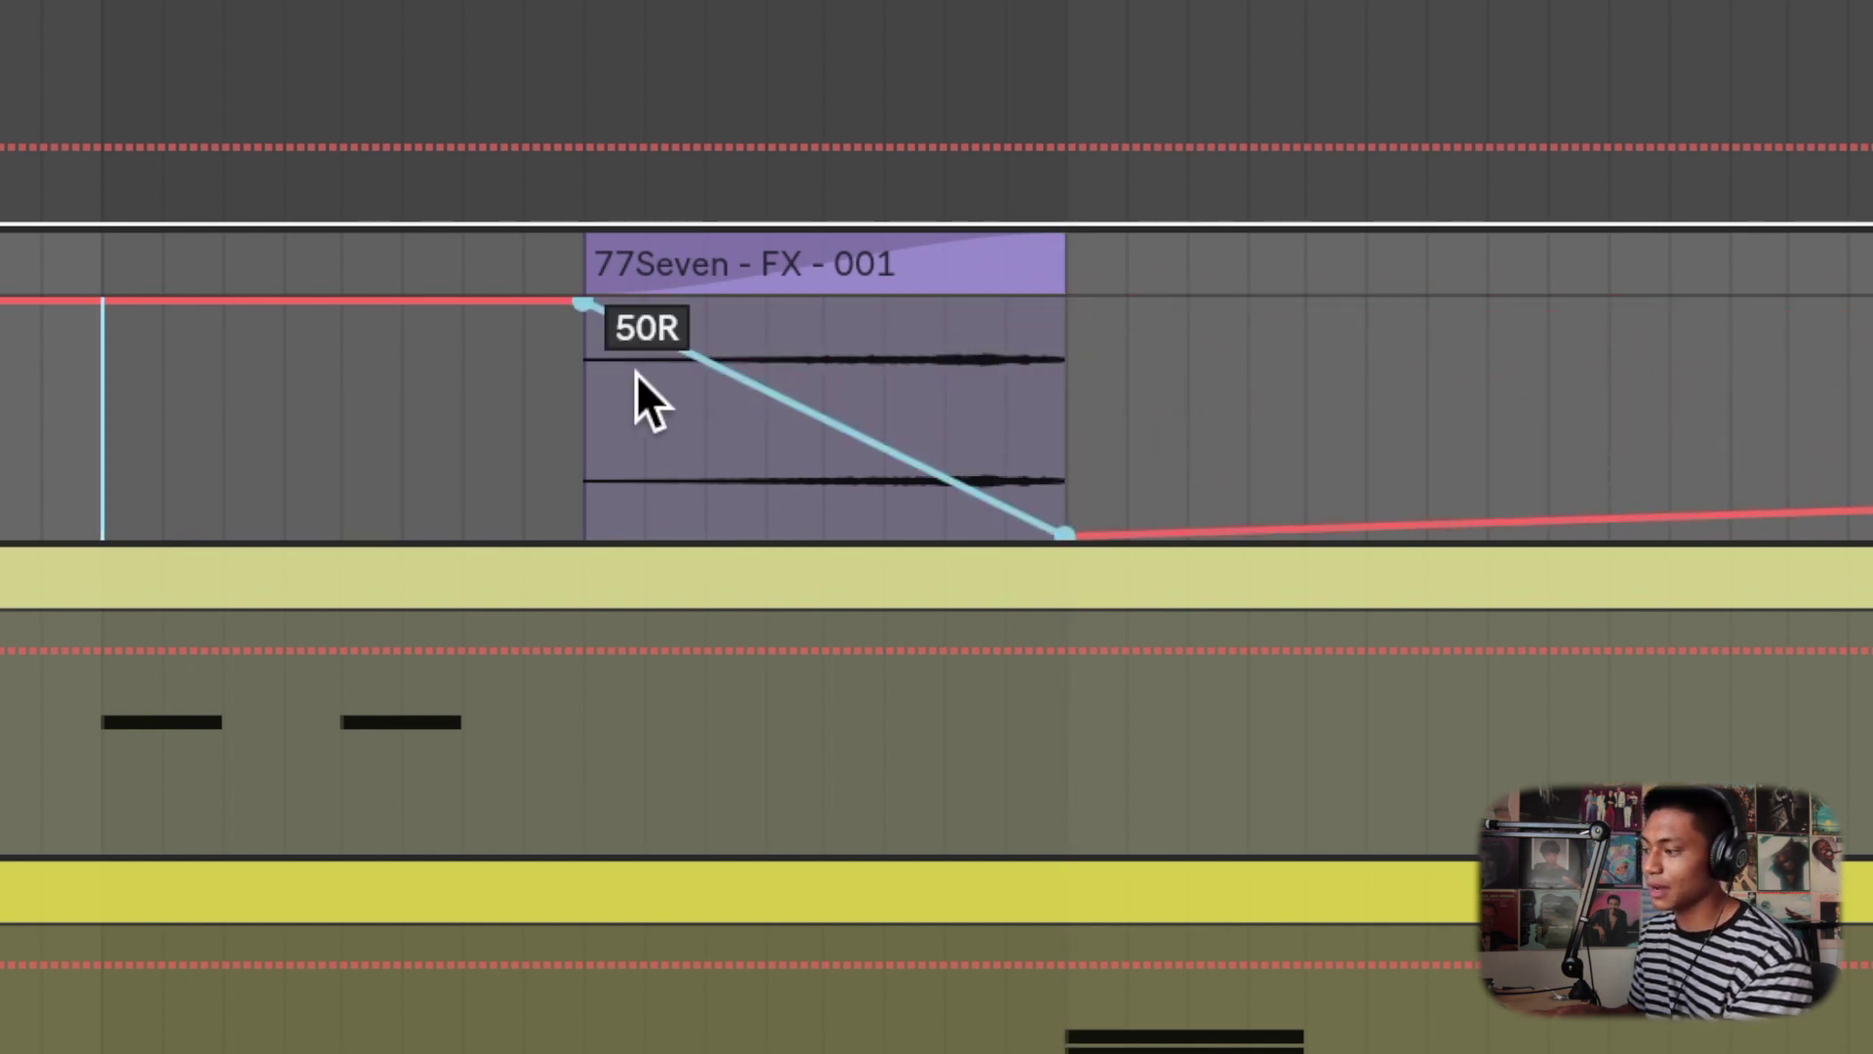
pyautogui.click(572, 416)
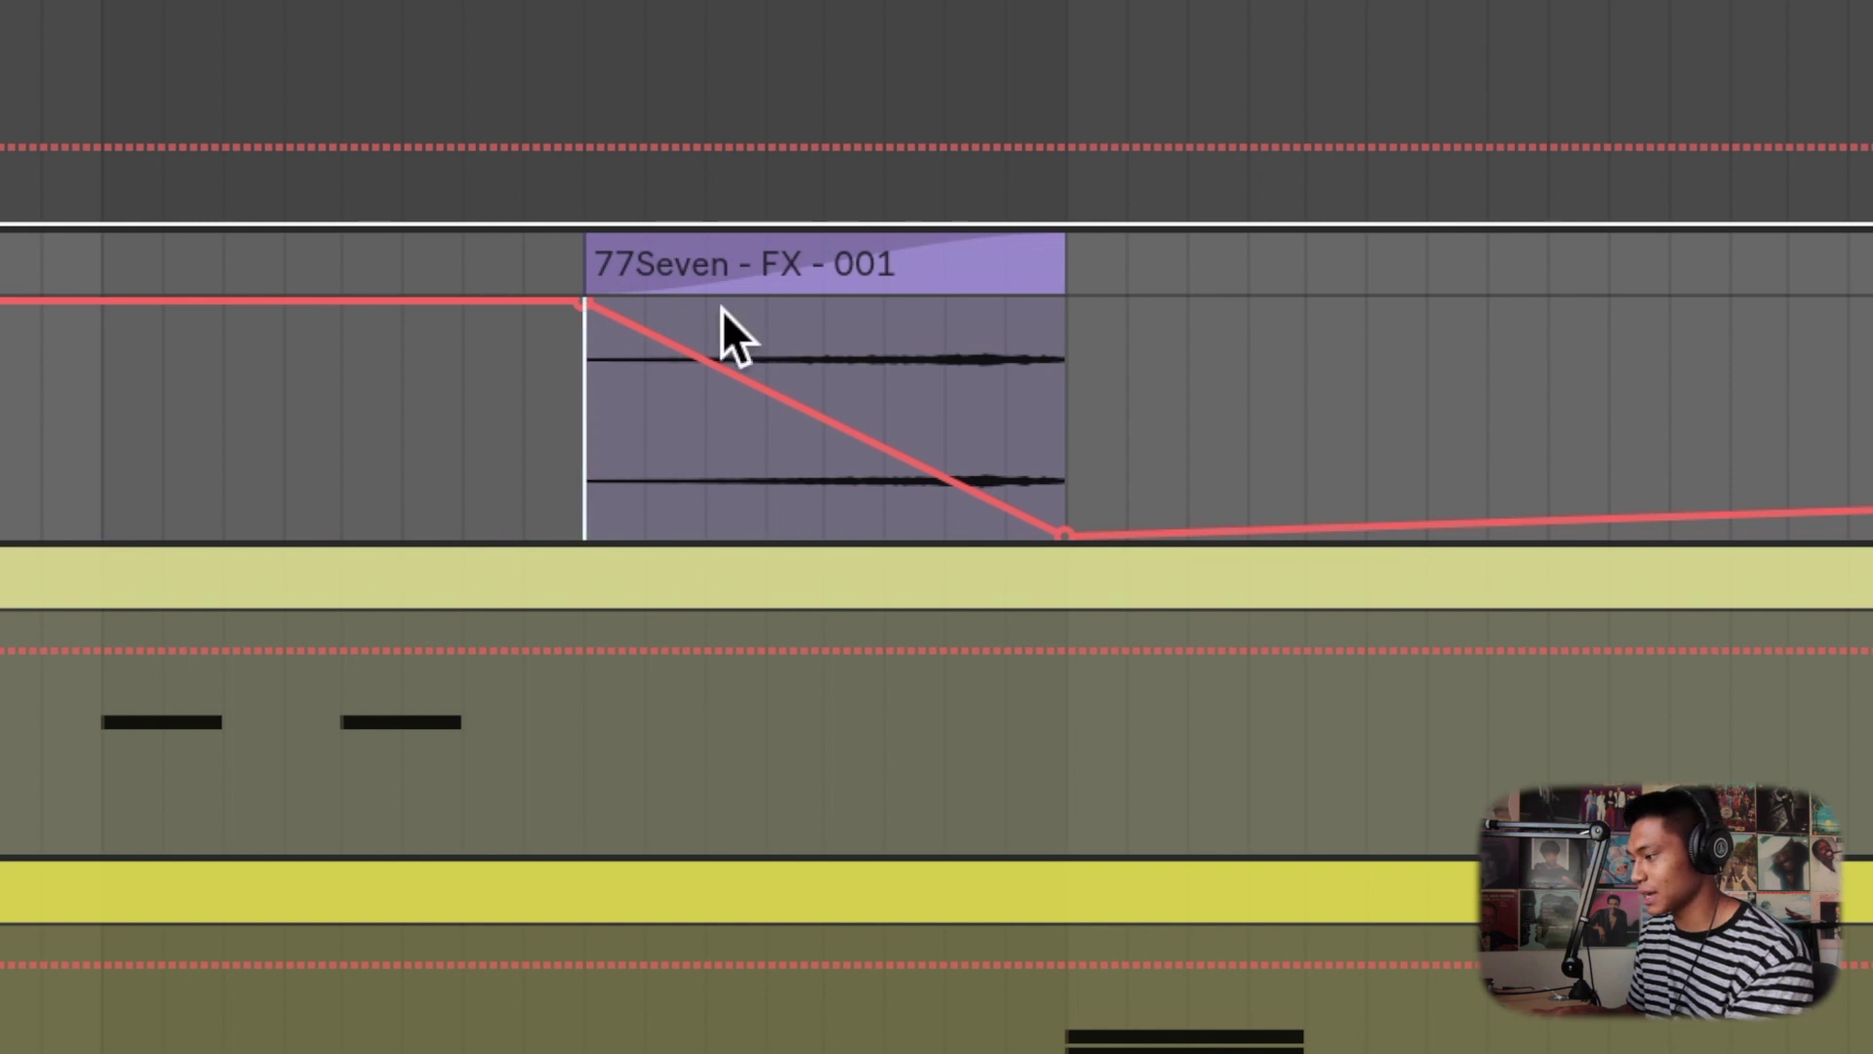
pyautogui.press('space')
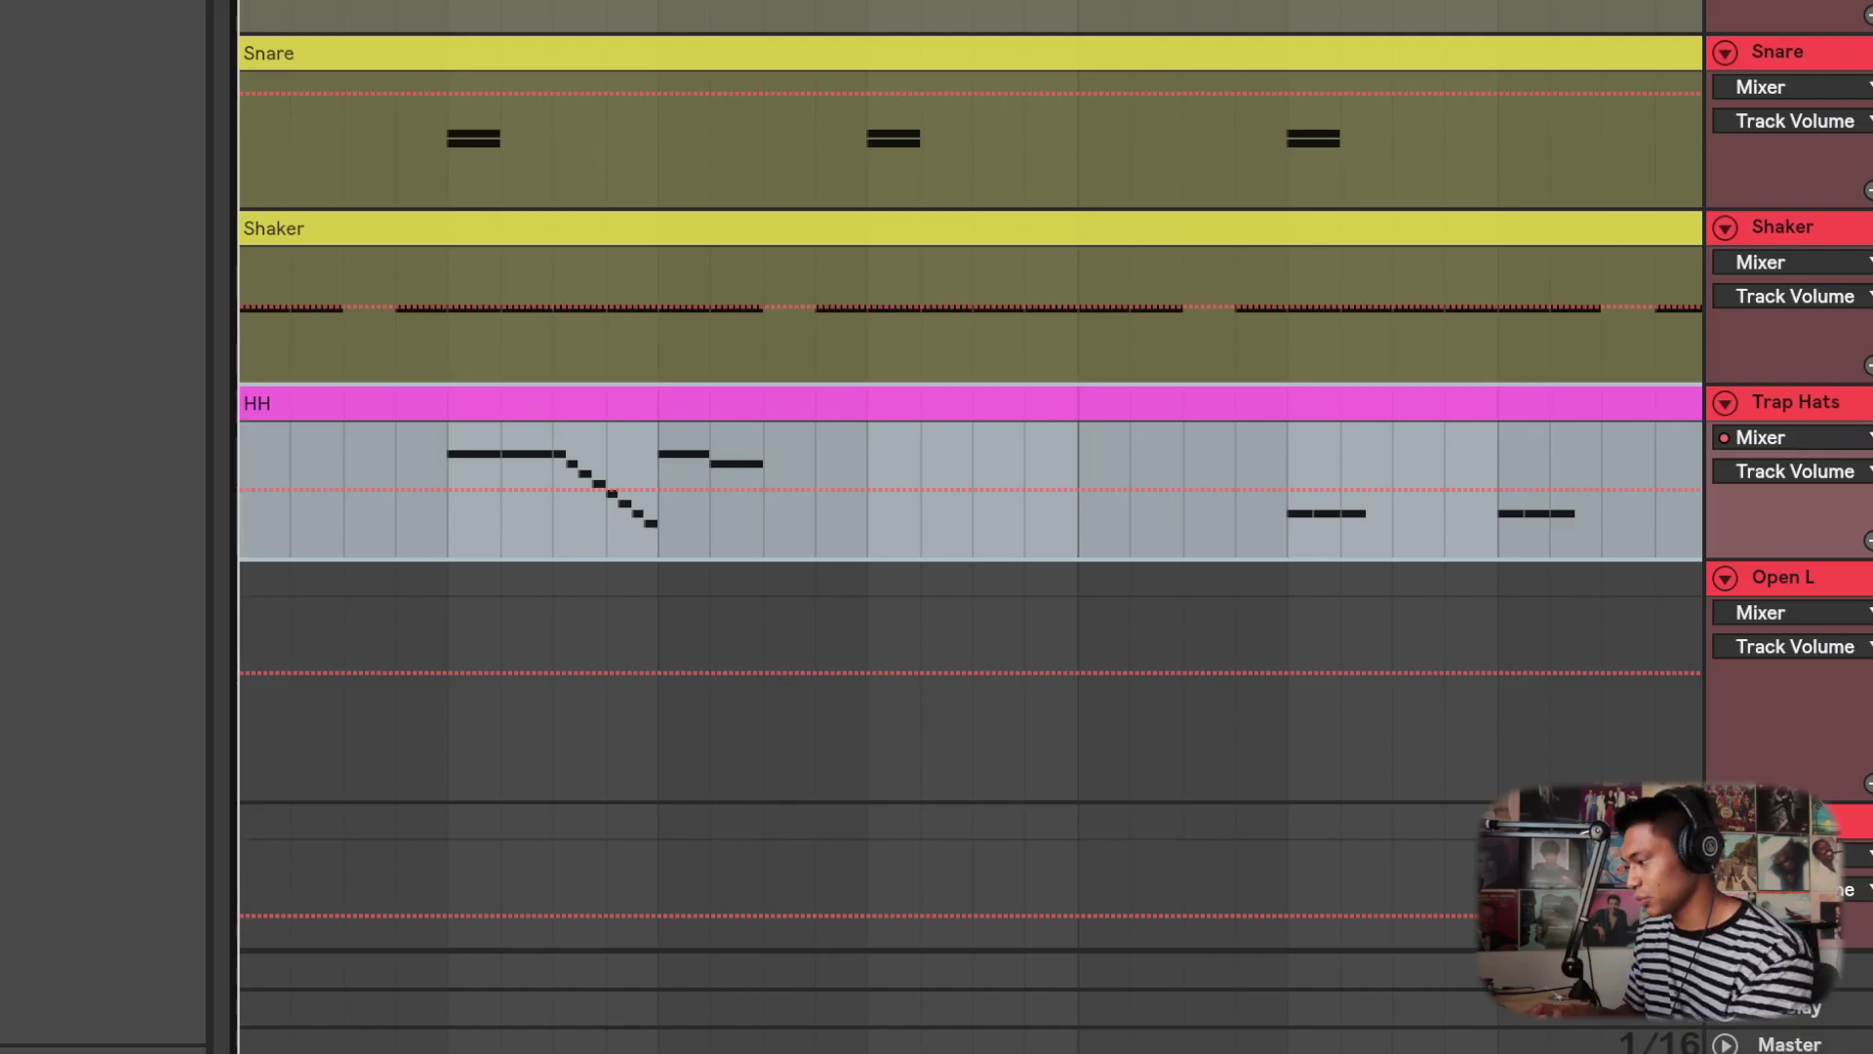
# Step: Open the HH clip's trap hi-hat roll notes for a closer look
pyautogui.doubleClick(1282, 406)
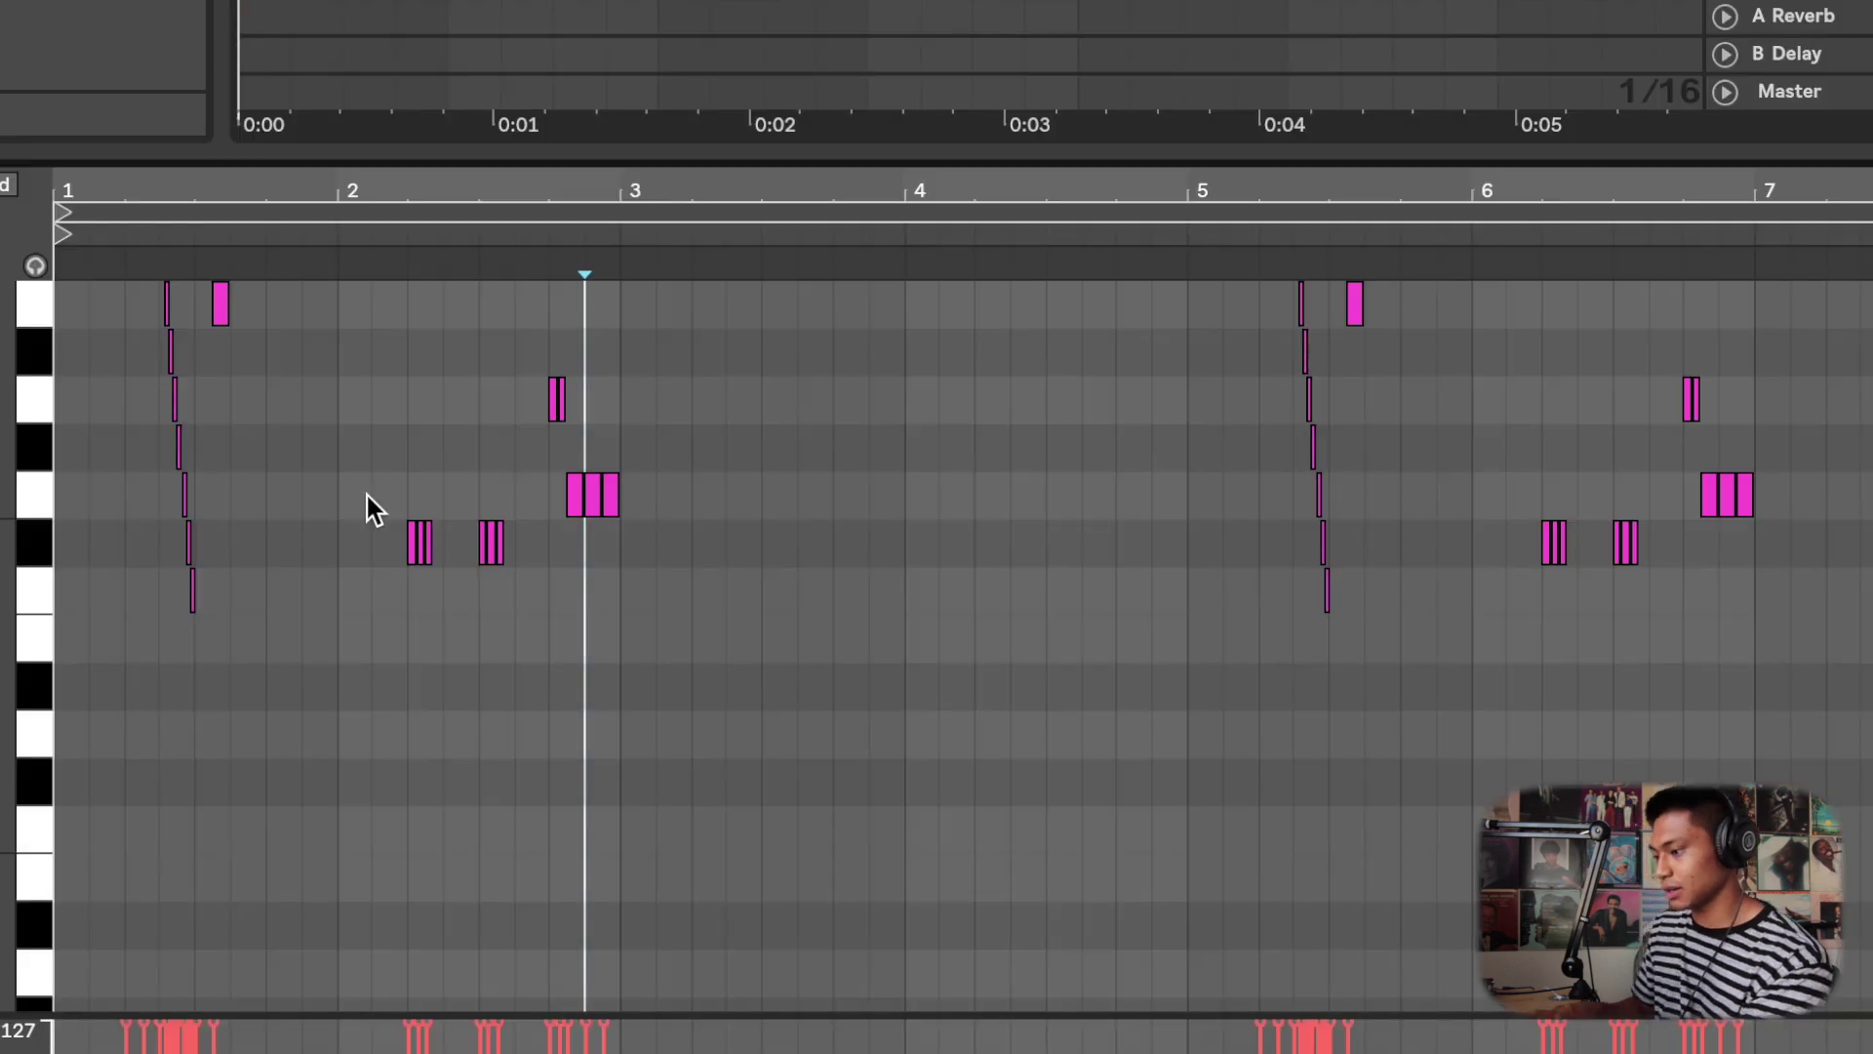
pyautogui.scroll(8, 301, 527)
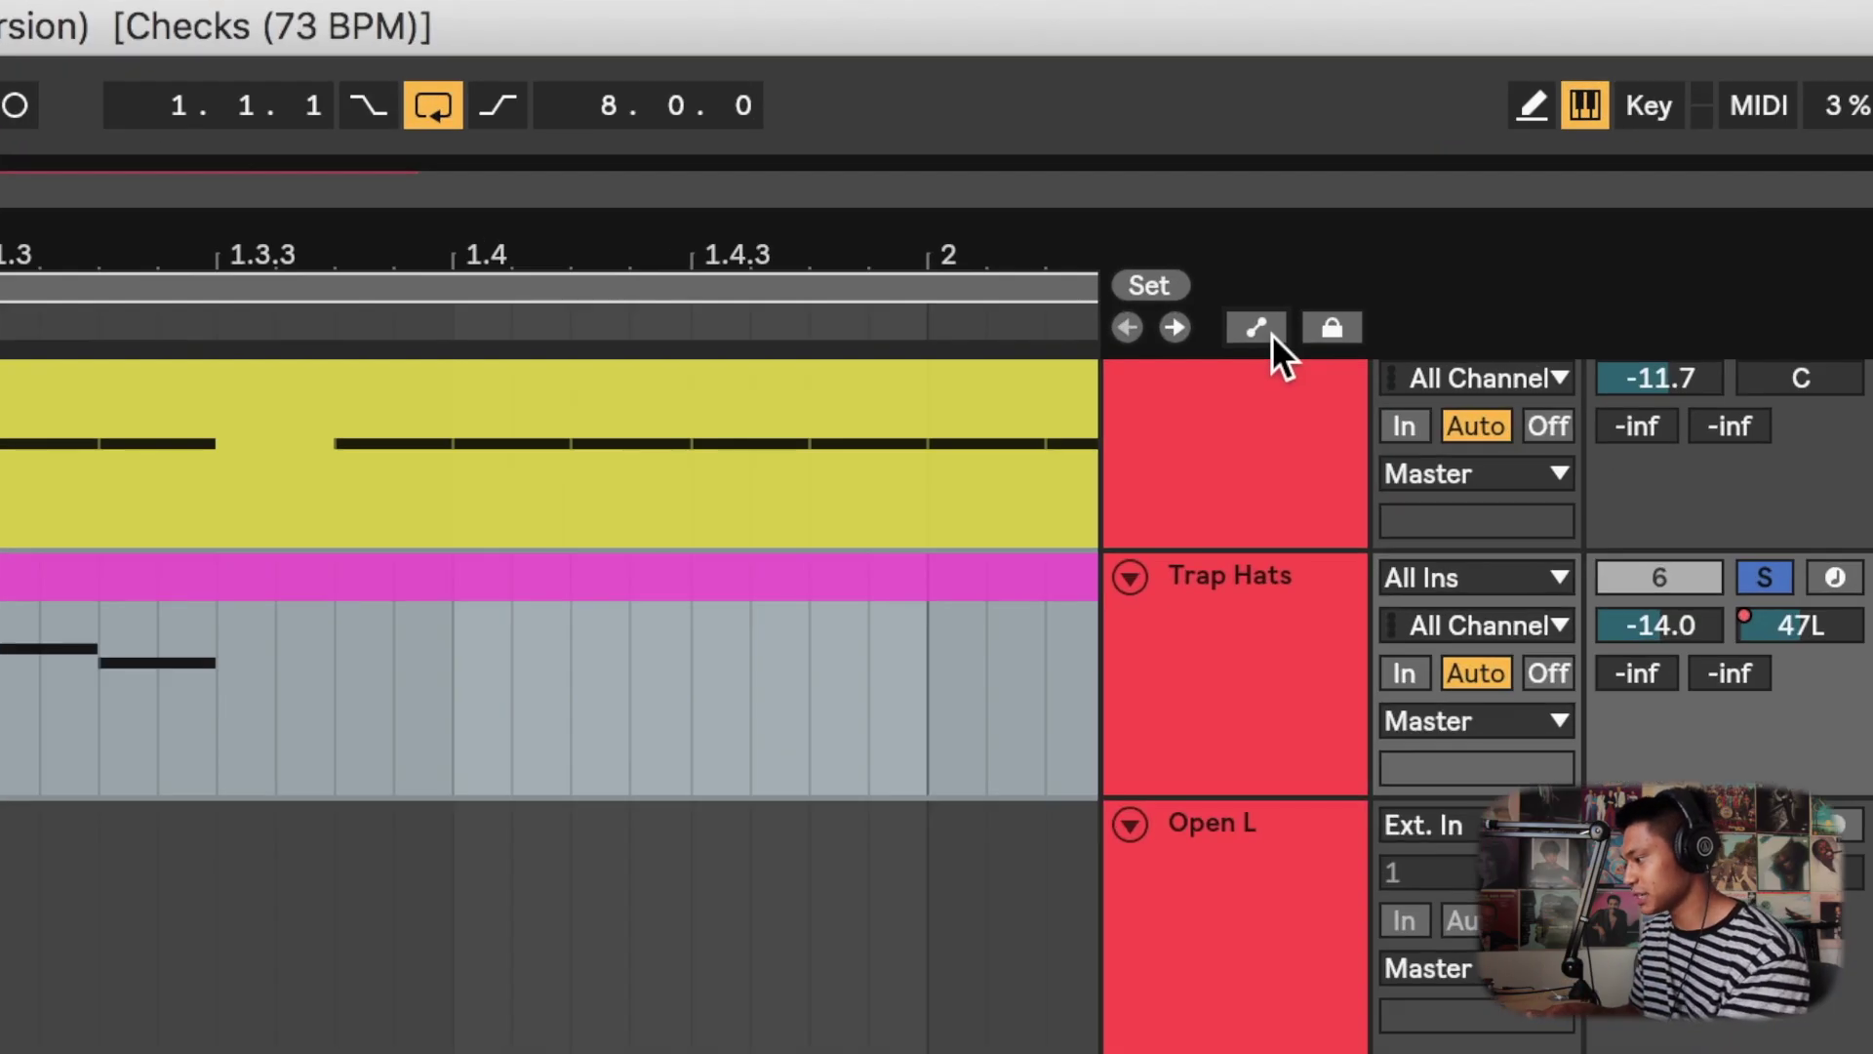
# Step: Choose Mixer > Track Panning as the Trap Hats automation parameter
pyautogui.click(1466, 165)
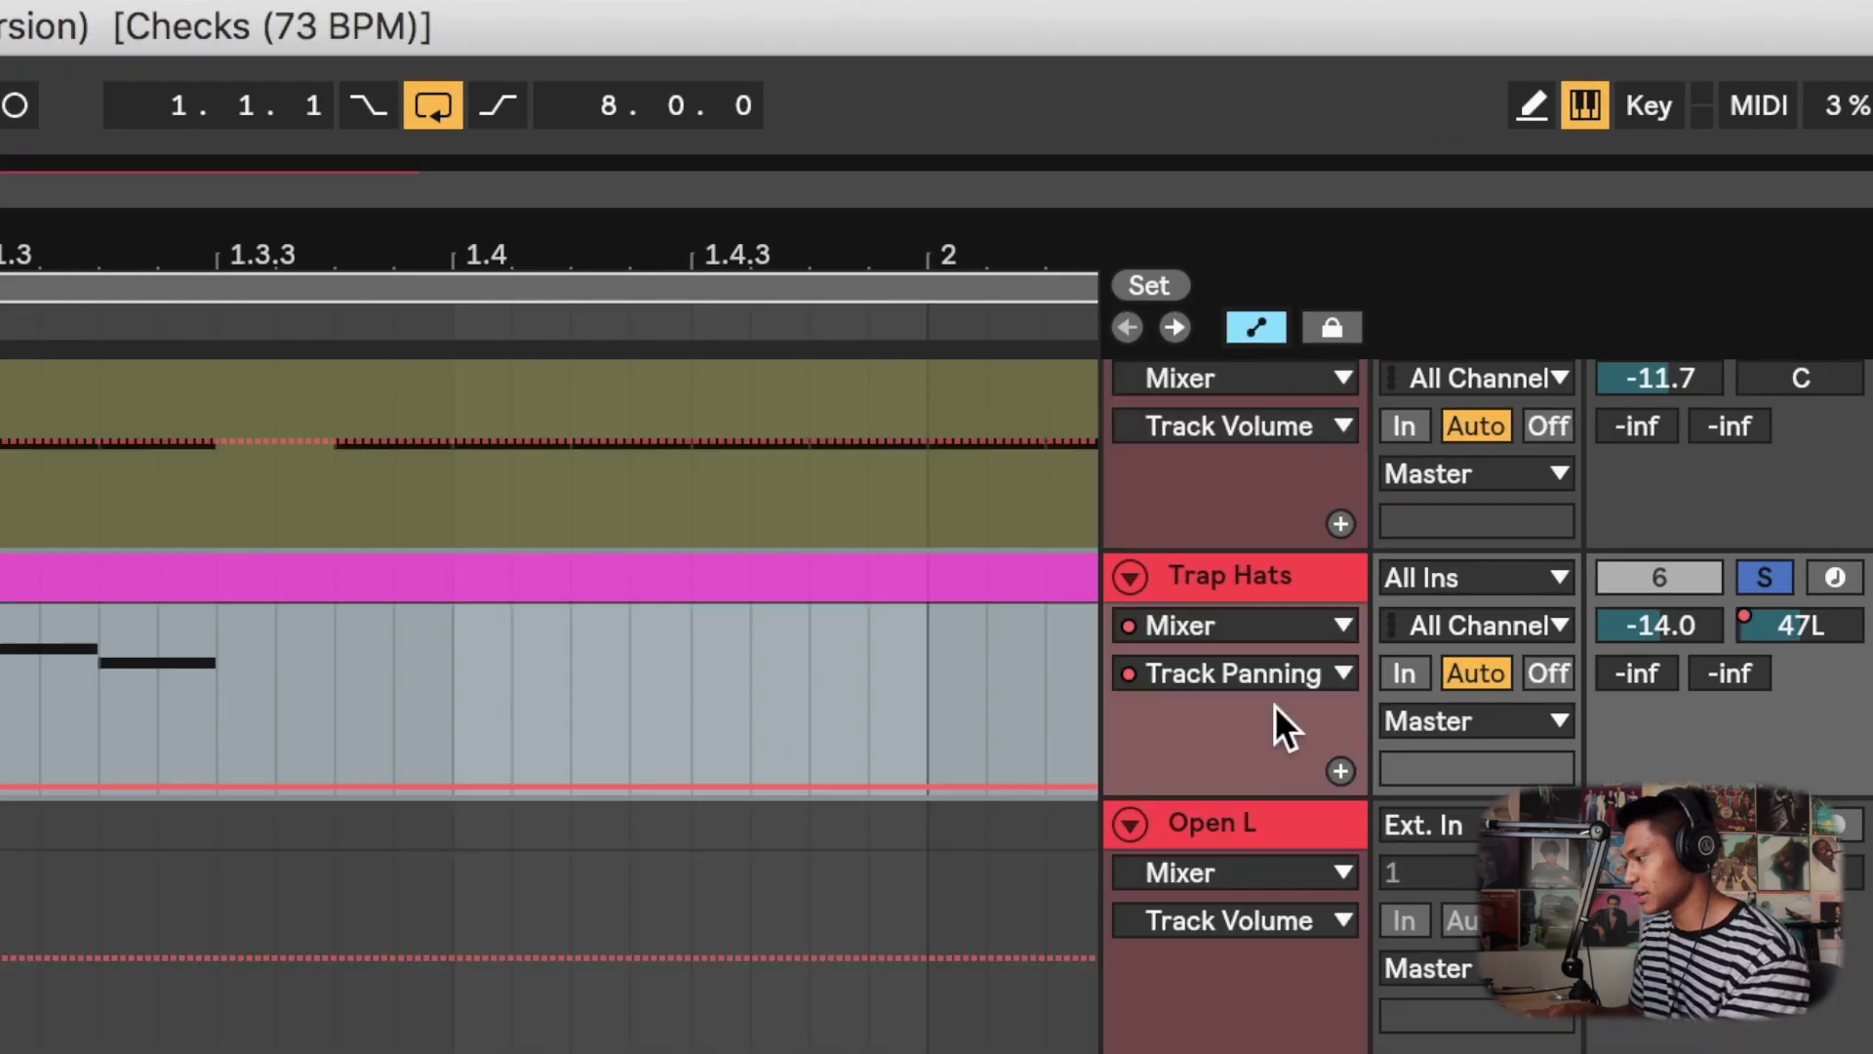
pyautogui.click(1463, 292)
pyautogui.click(1261, 829)
pyautogui.click(1260, 678)
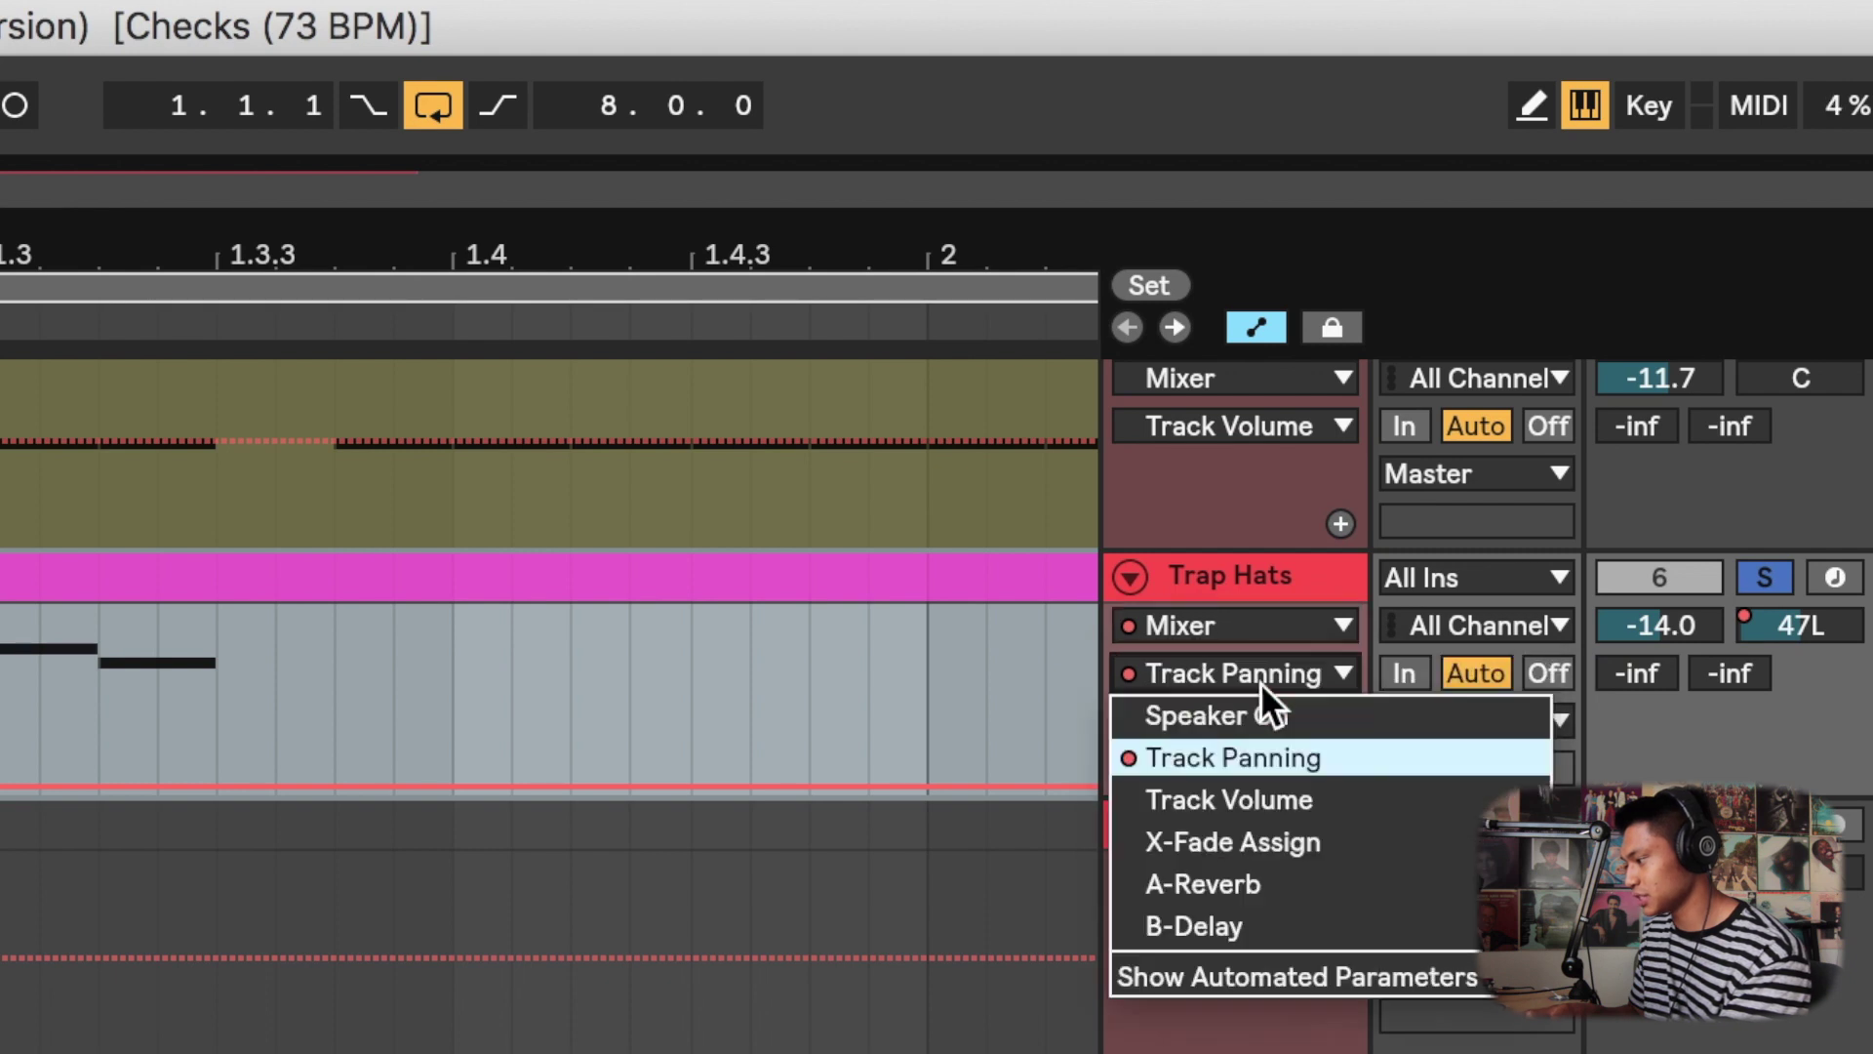
pyautogui.click(1278, 765)
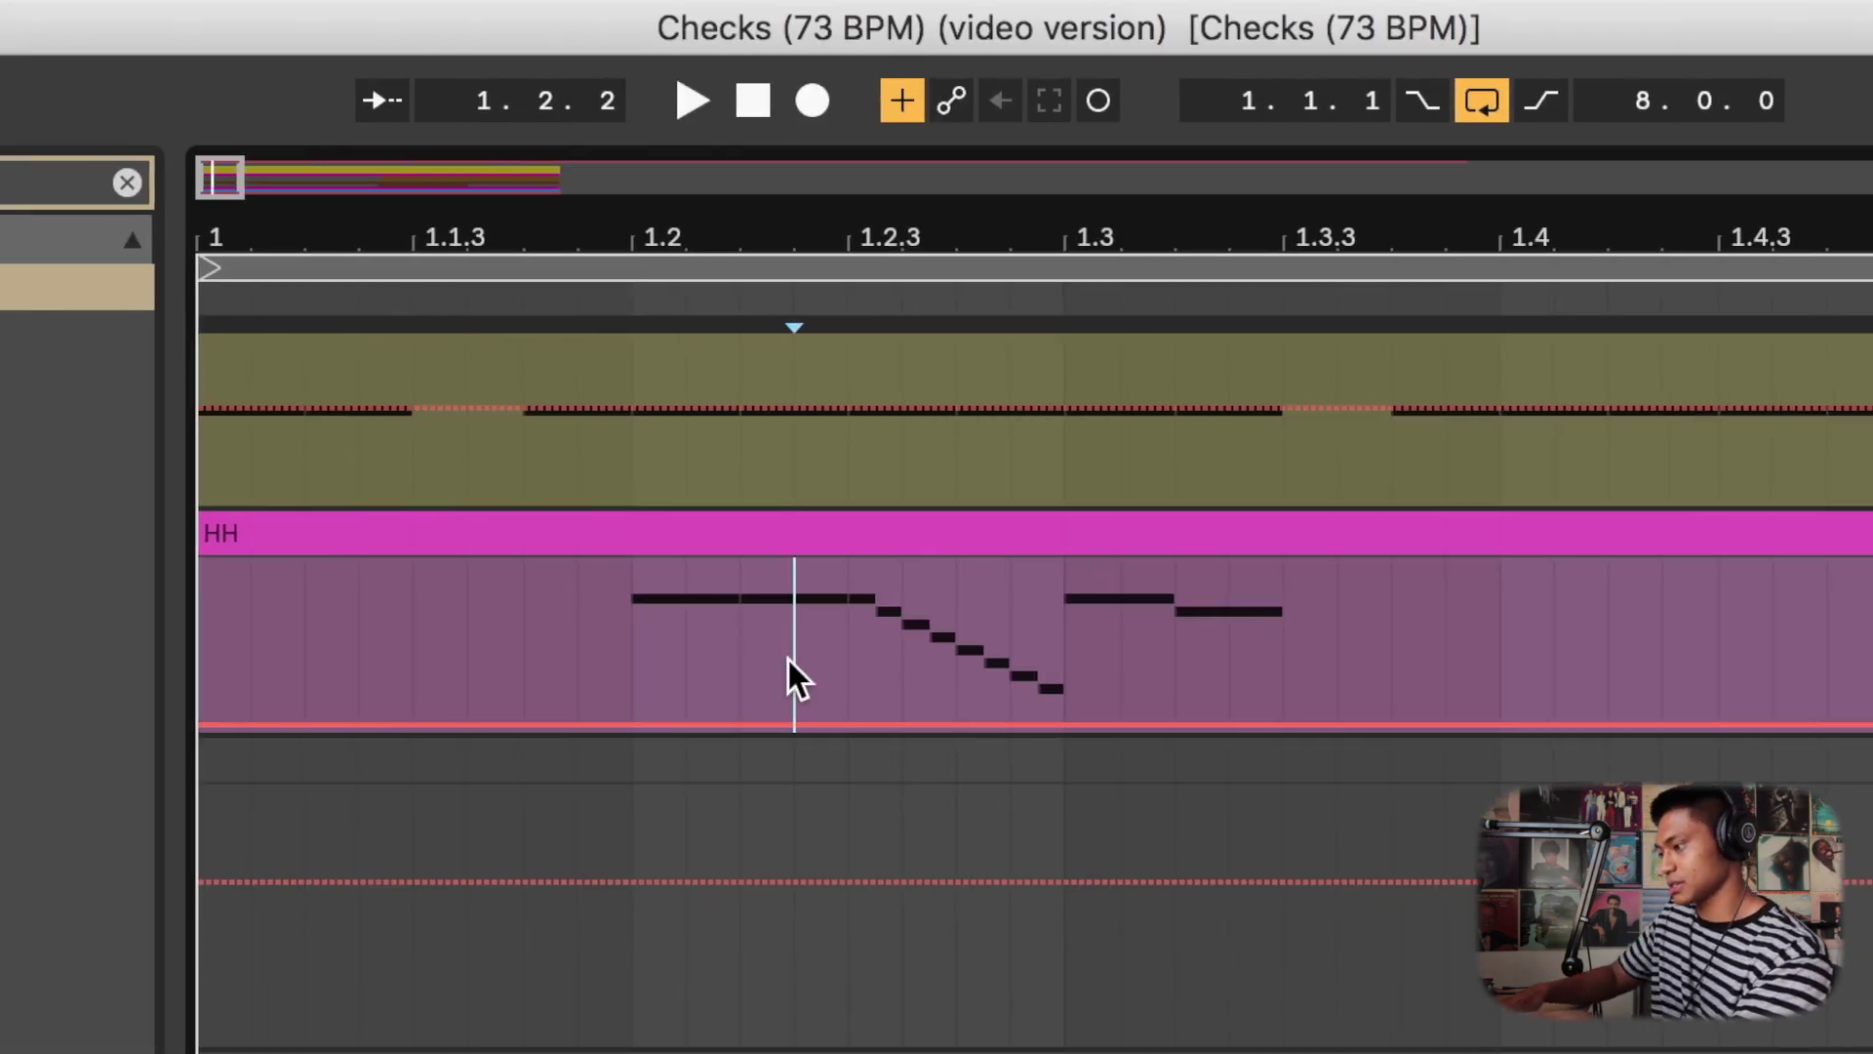
# Step: Add panning breakpoints sweeping from 47L at the roll start toward 29R at 1.3
pyautogui.press('+')
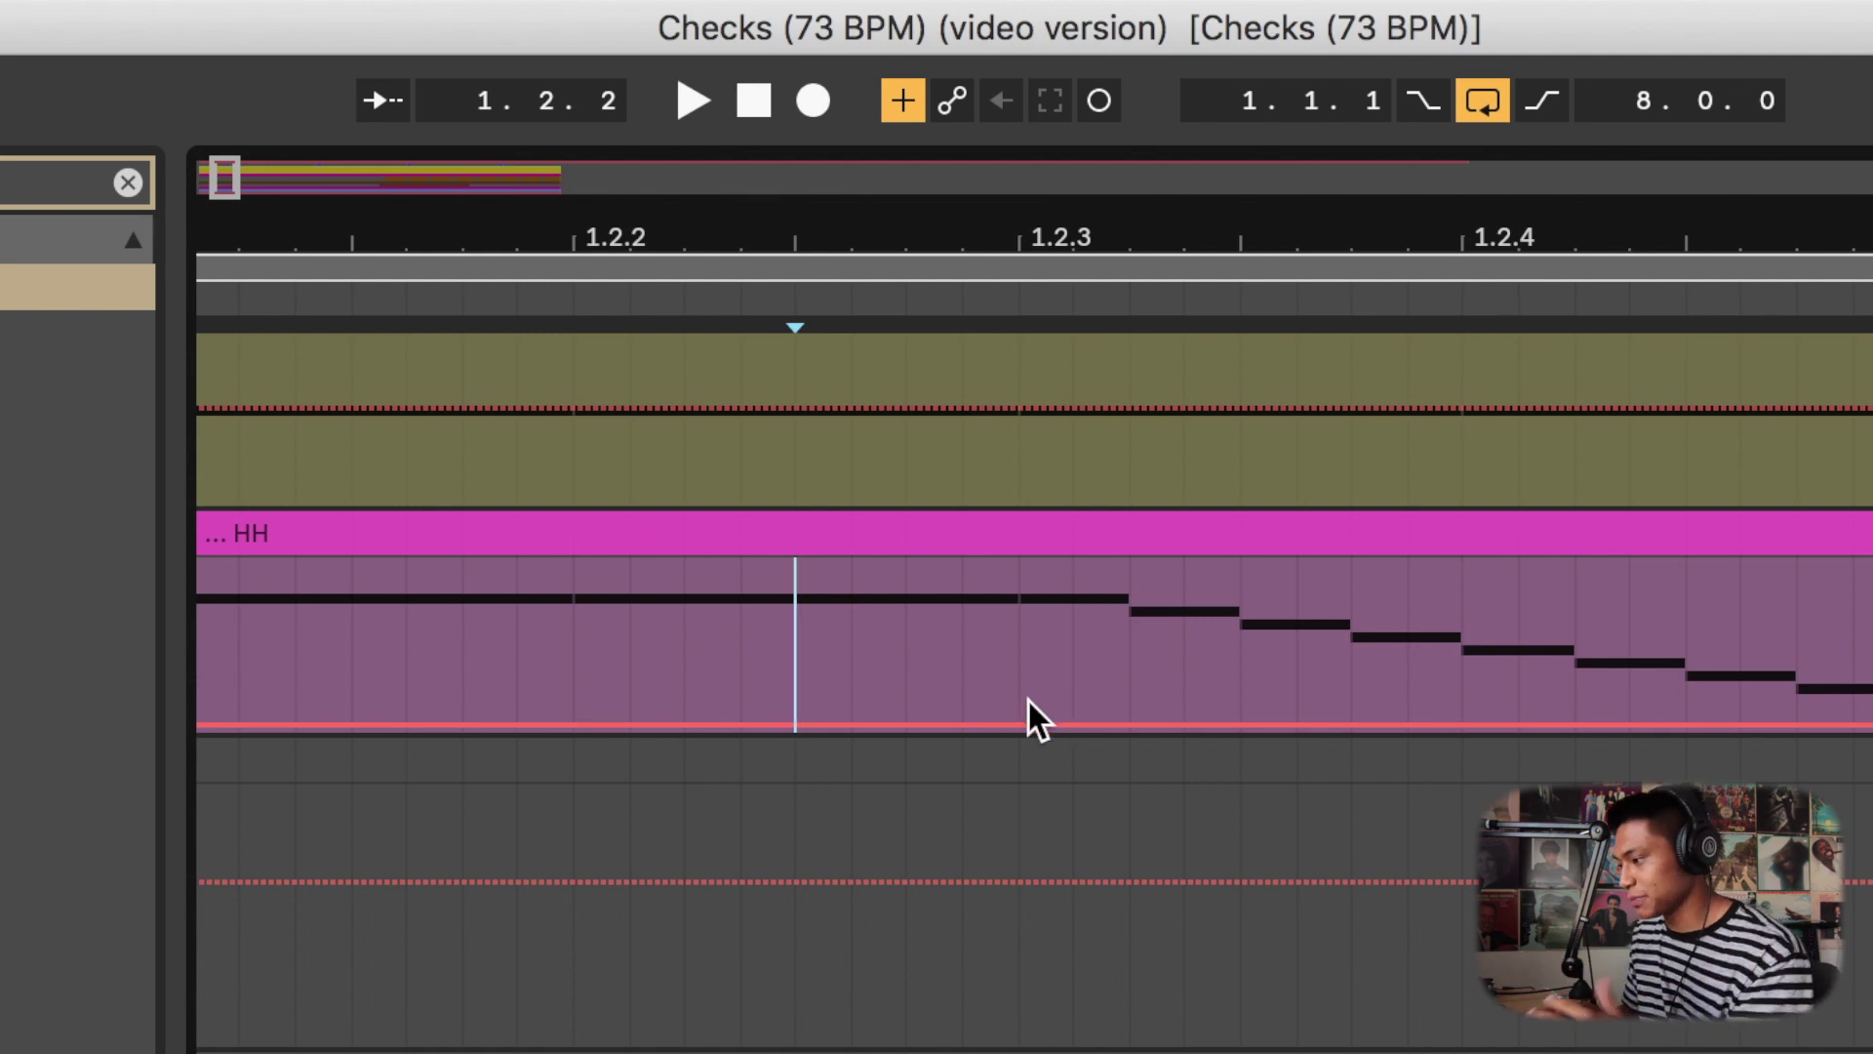
pyautogui.click(1016, 726)
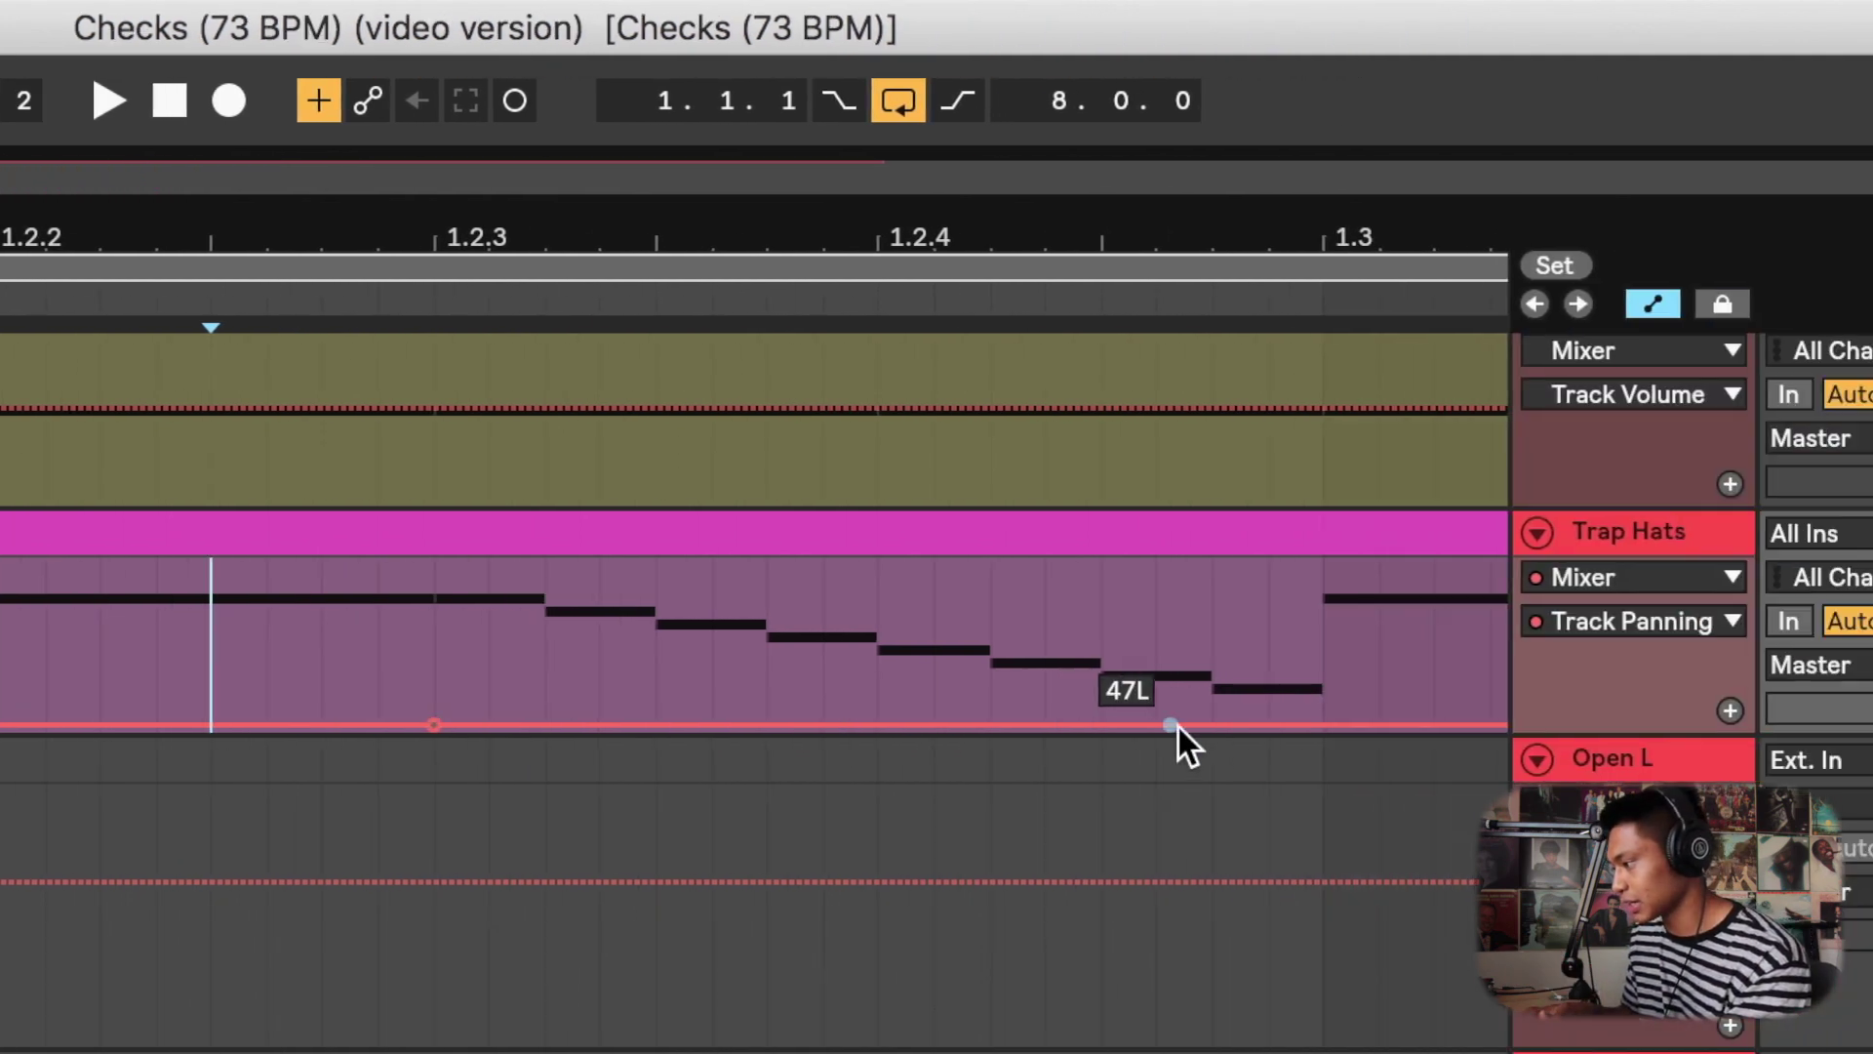
pyautogui.moveTo(1332, 727); pyautogui.dragTo(1252, 563)
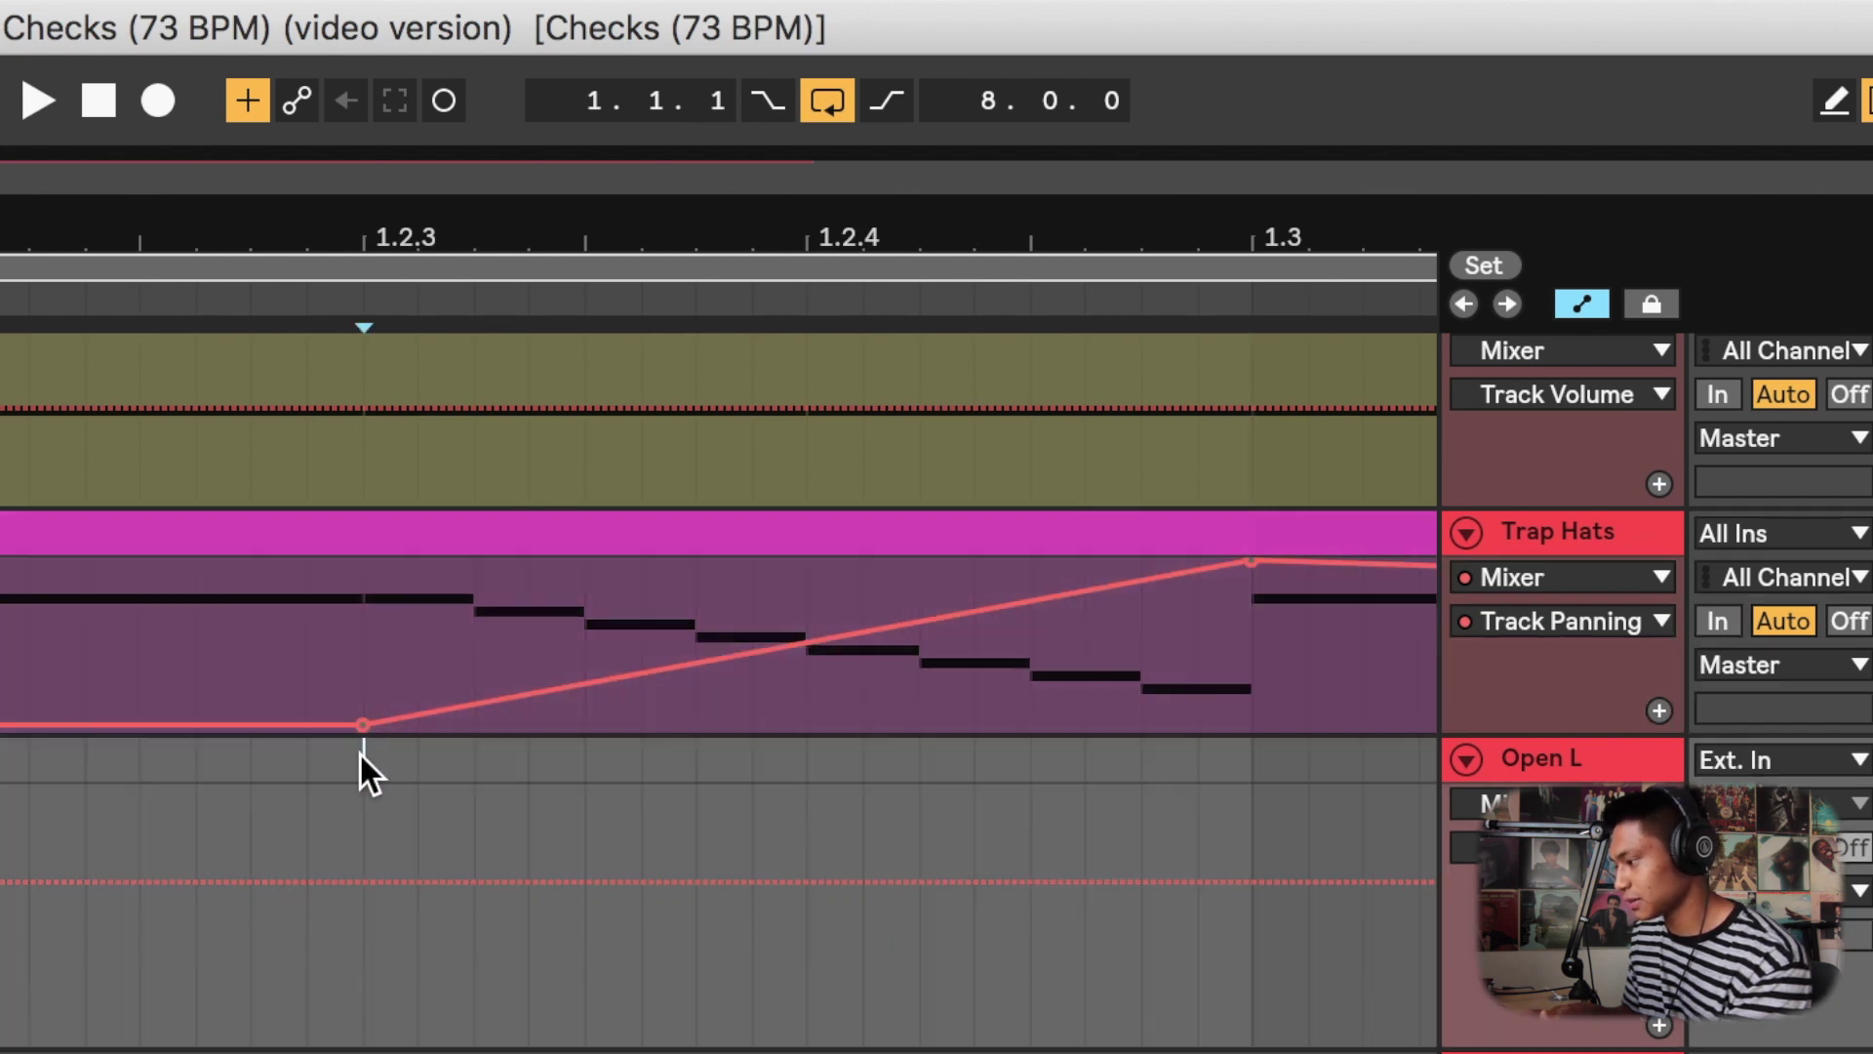
pyautogui.moveTo(361, 726); pyautogui.dragTo(360, 734)
pyautogui.hscroll(5, 308, 659)
pyautogui.scroll(-1, 308, 659)
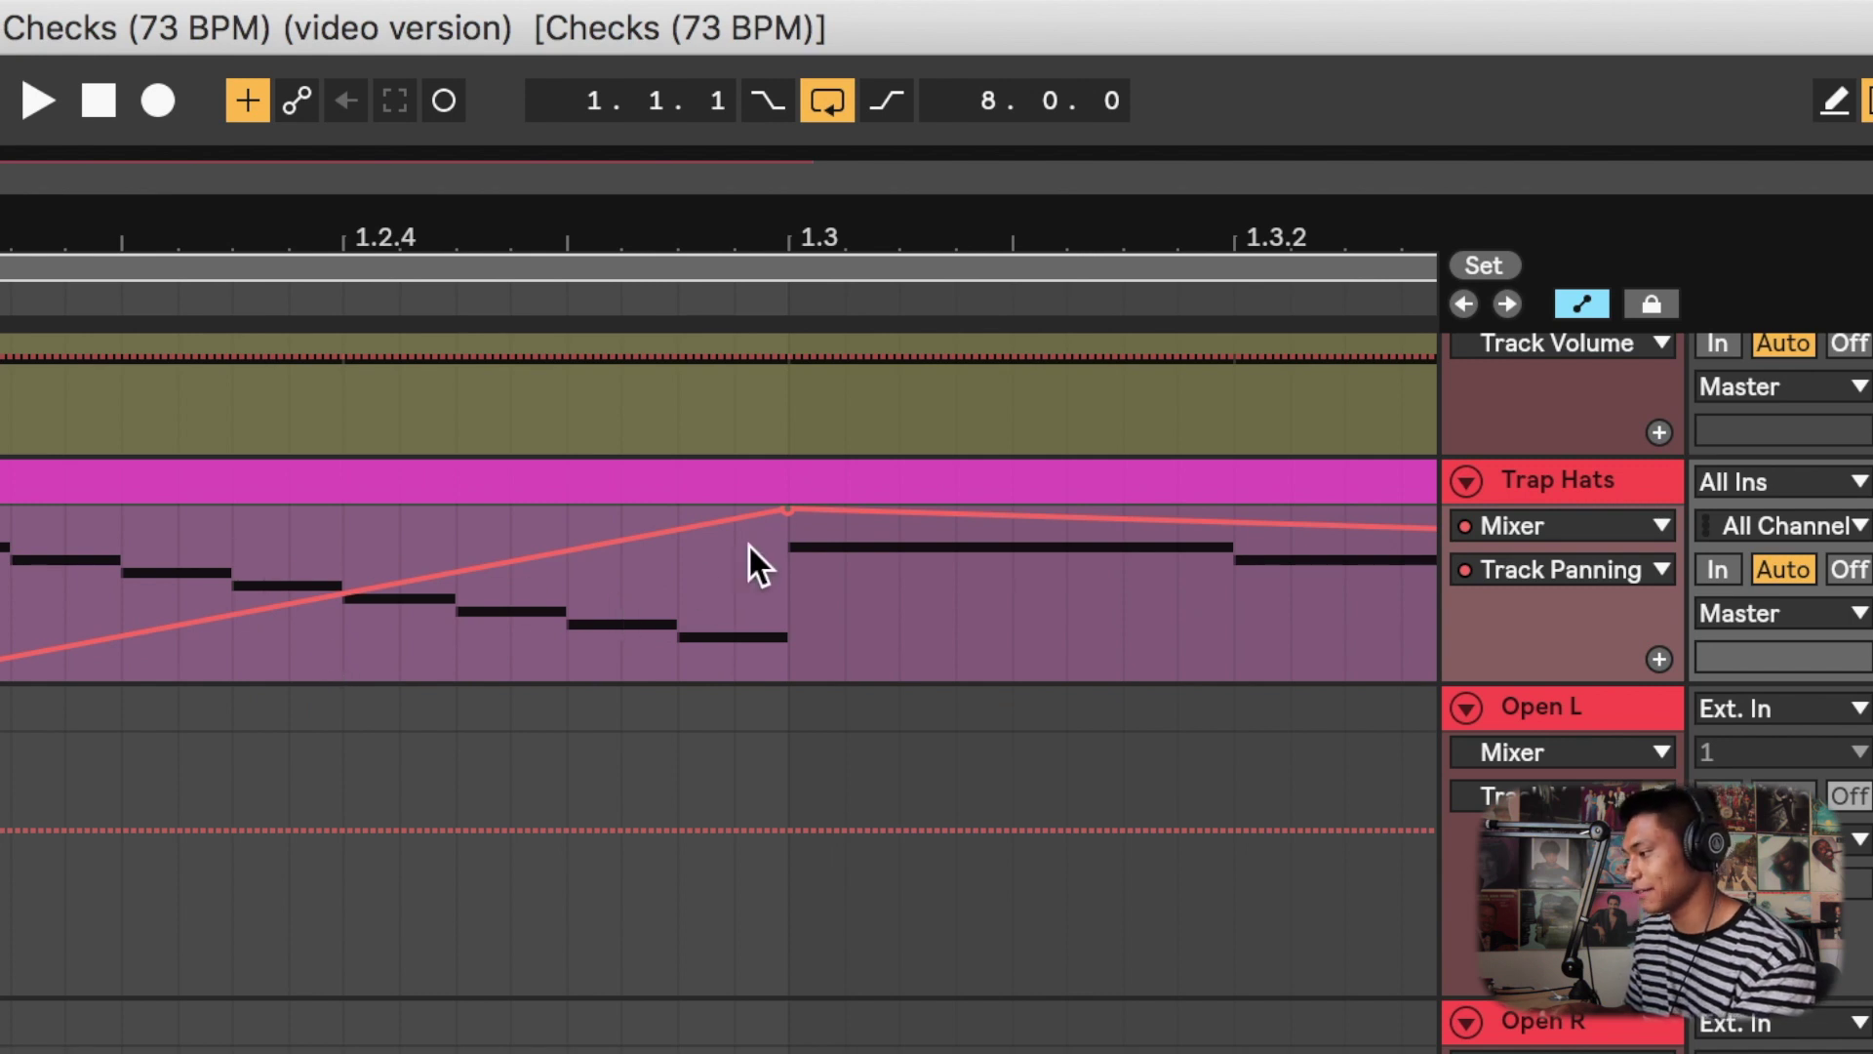
pyautogui.moveTo(829, 515); pyautogui.dragTo(788, 593)
# Step: Play the Trap Hats roll from bar 1.2.1 to hear its left-to-right panning sweep
pyautogui.click(673, 292)
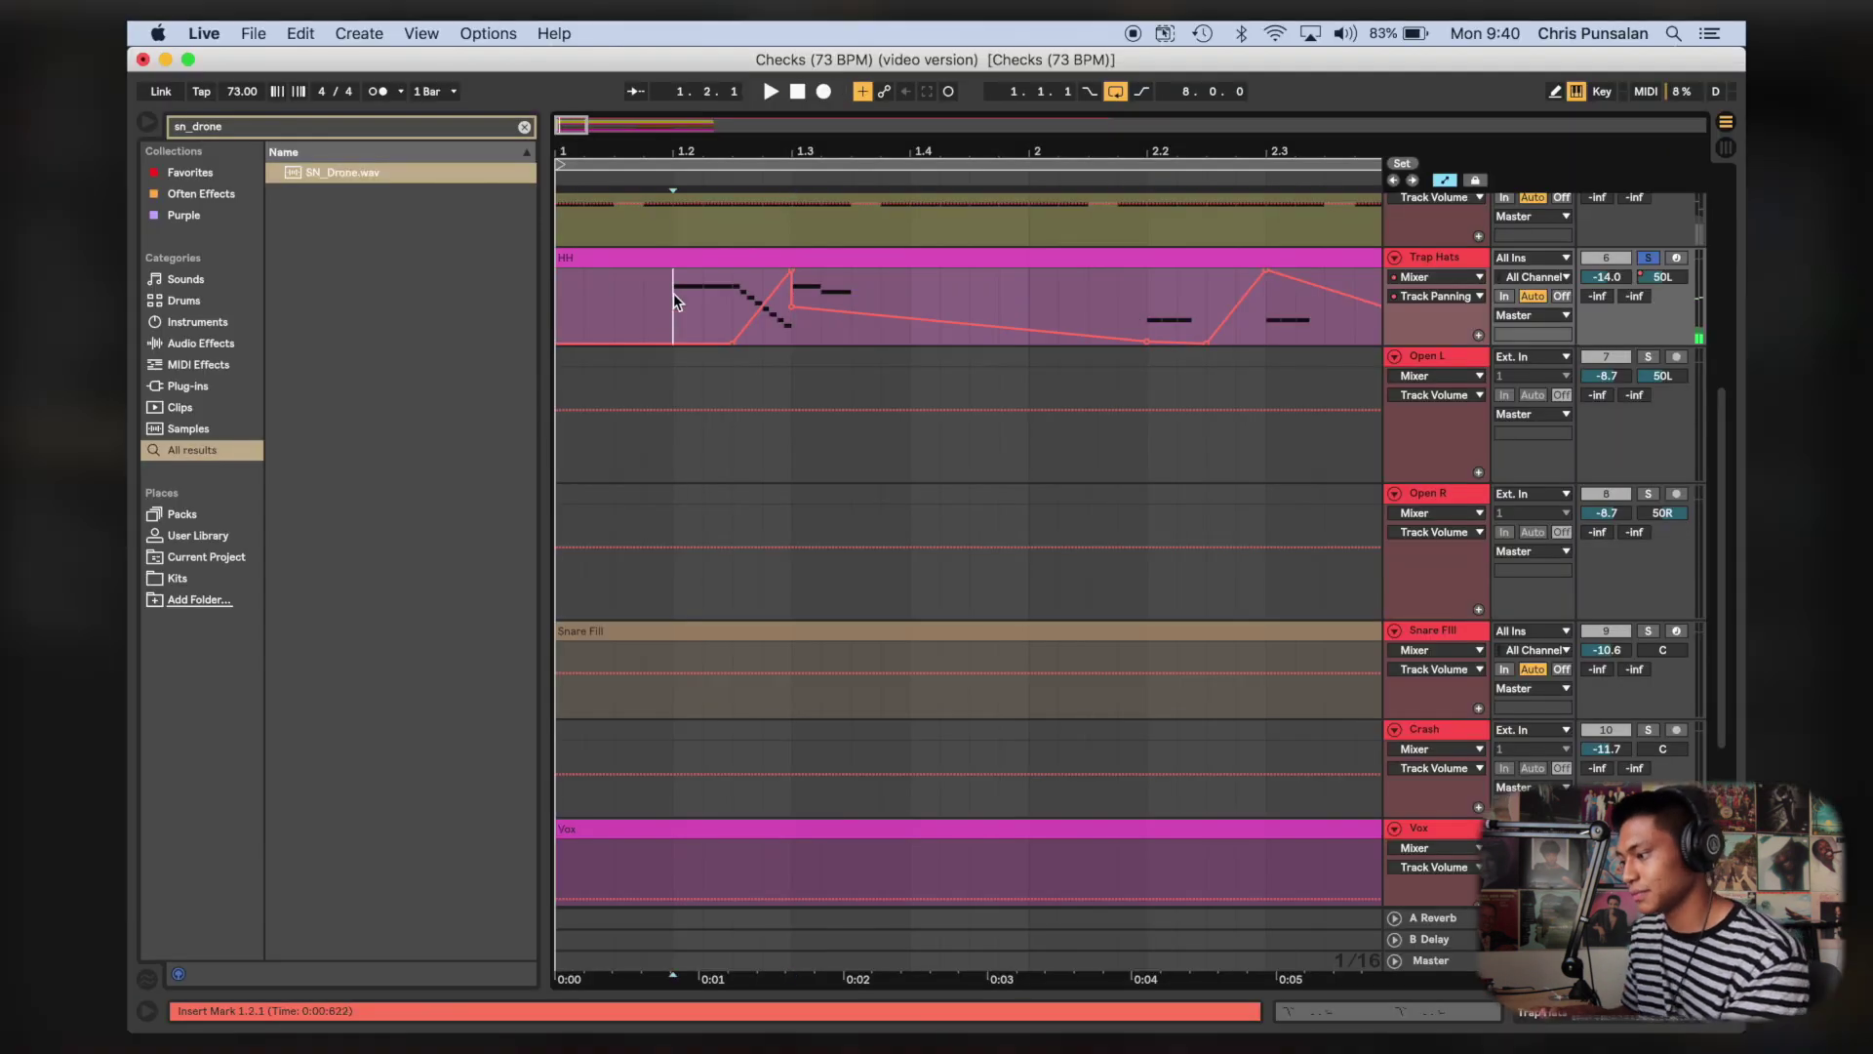
pyautogui.press('space')
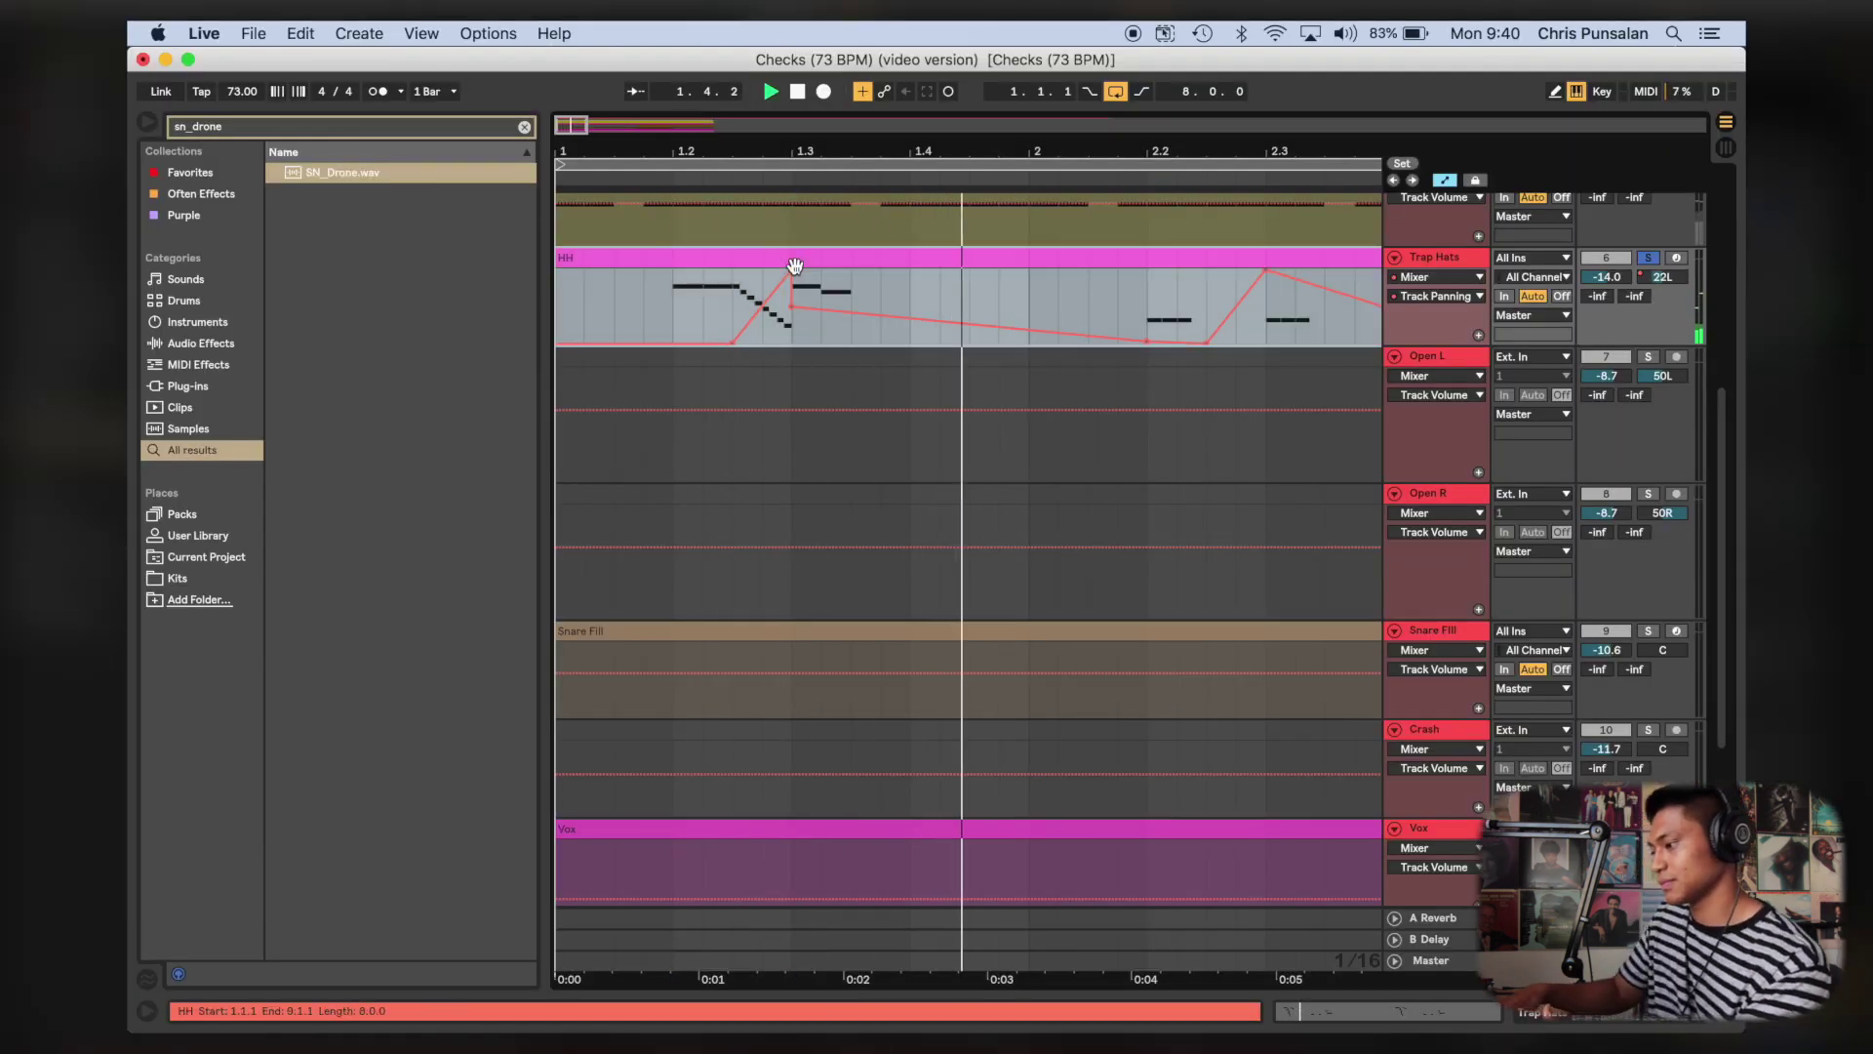